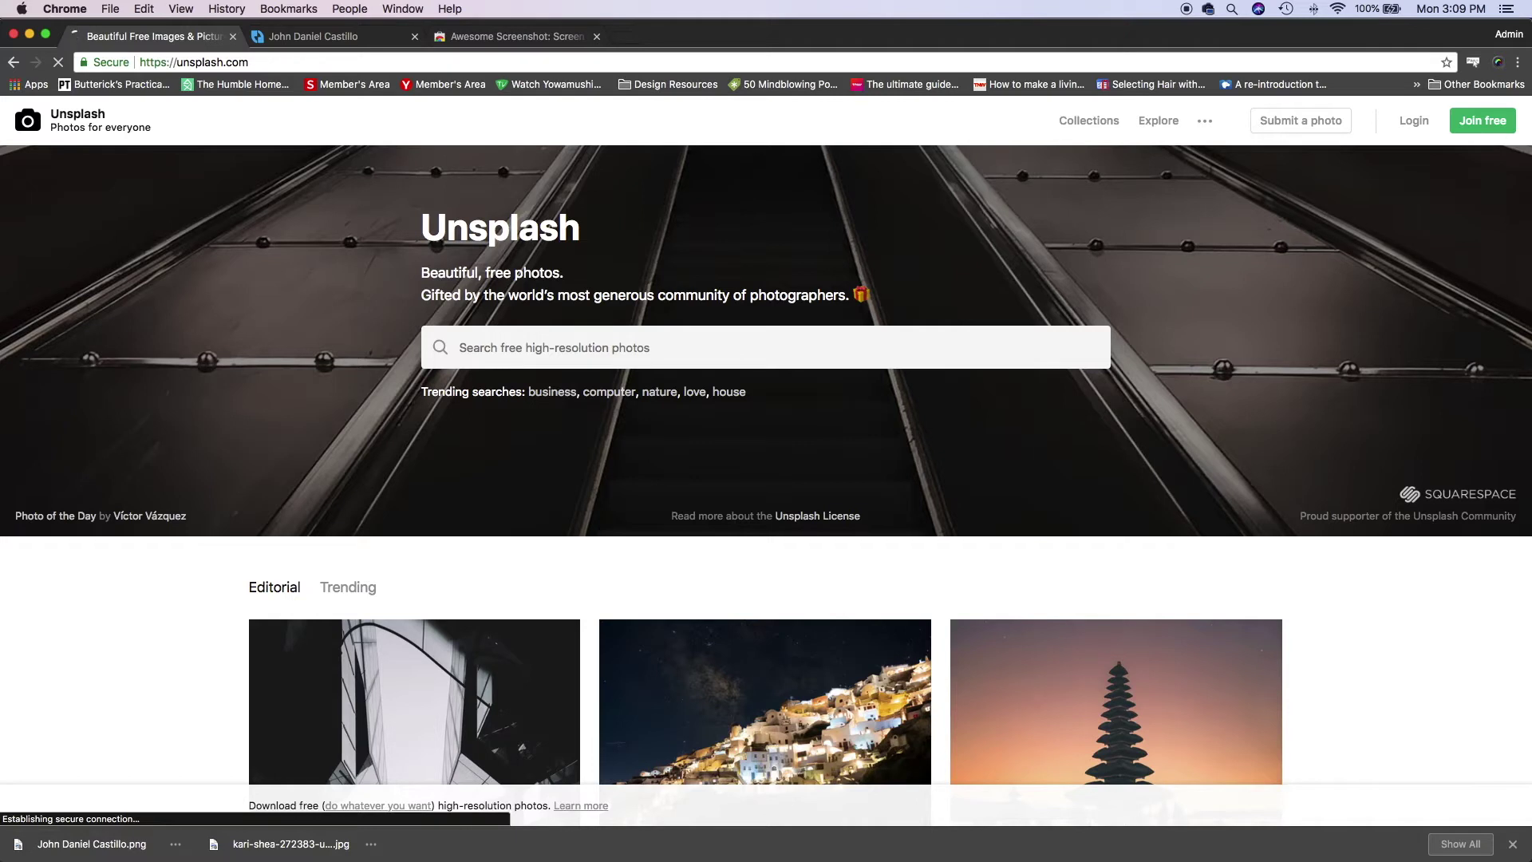
Search Unsplash for "laptop" photos.
click(666, 351)
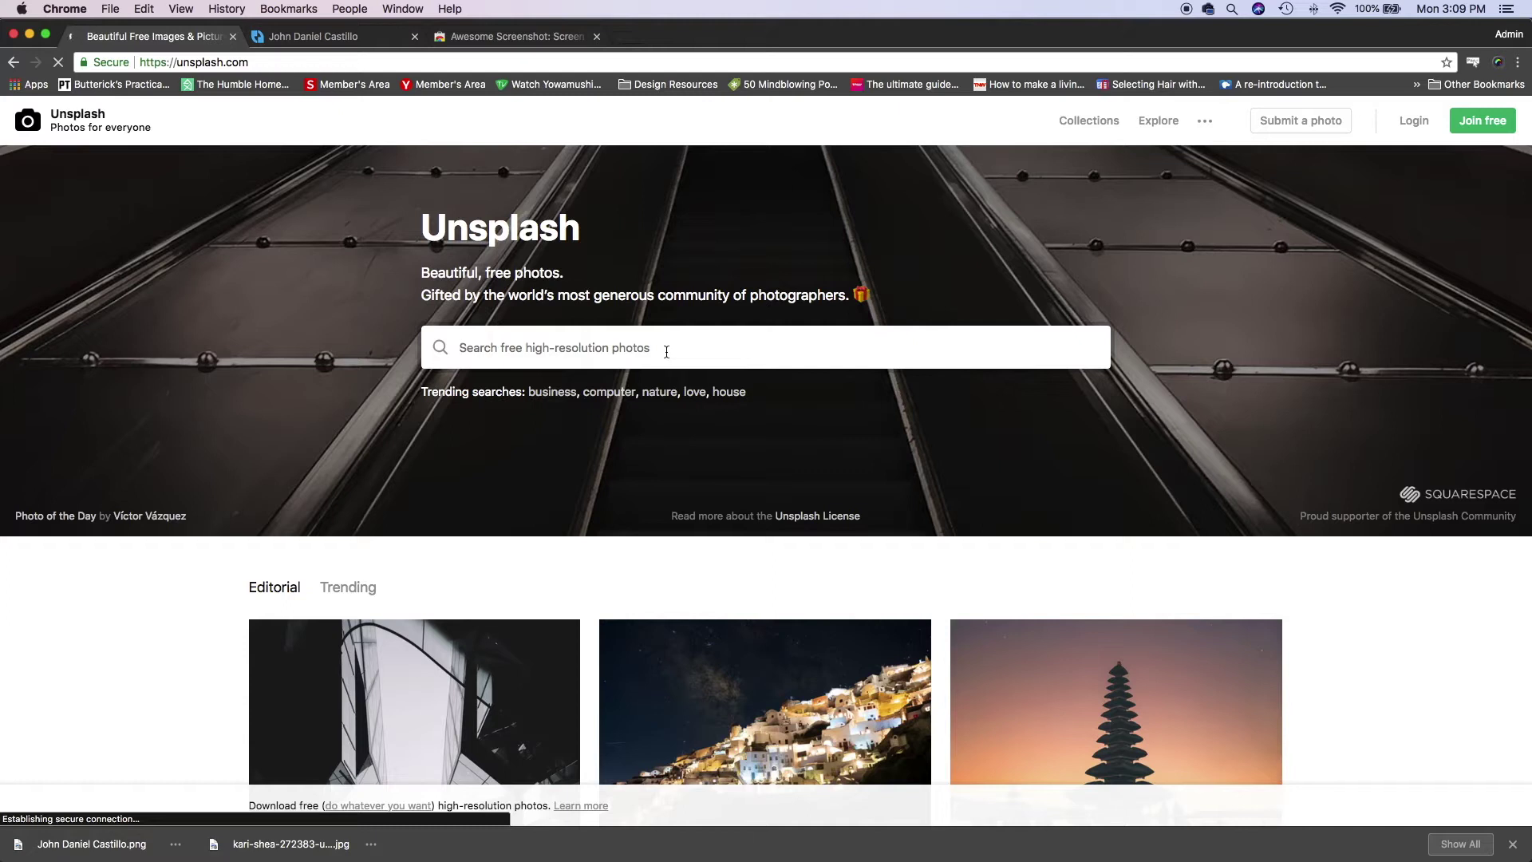
text(laptop)
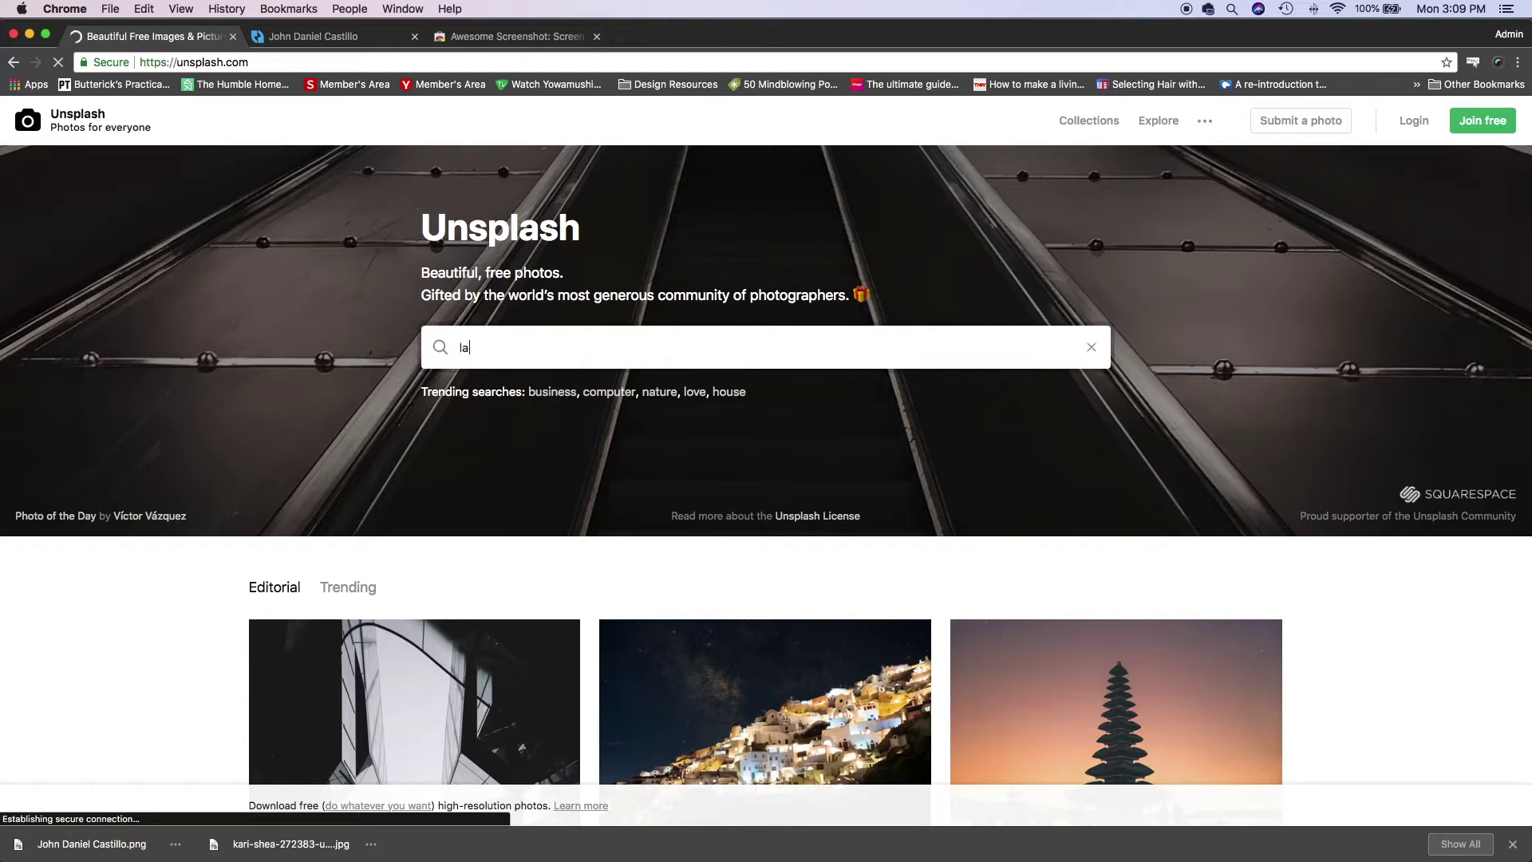
key(Return)
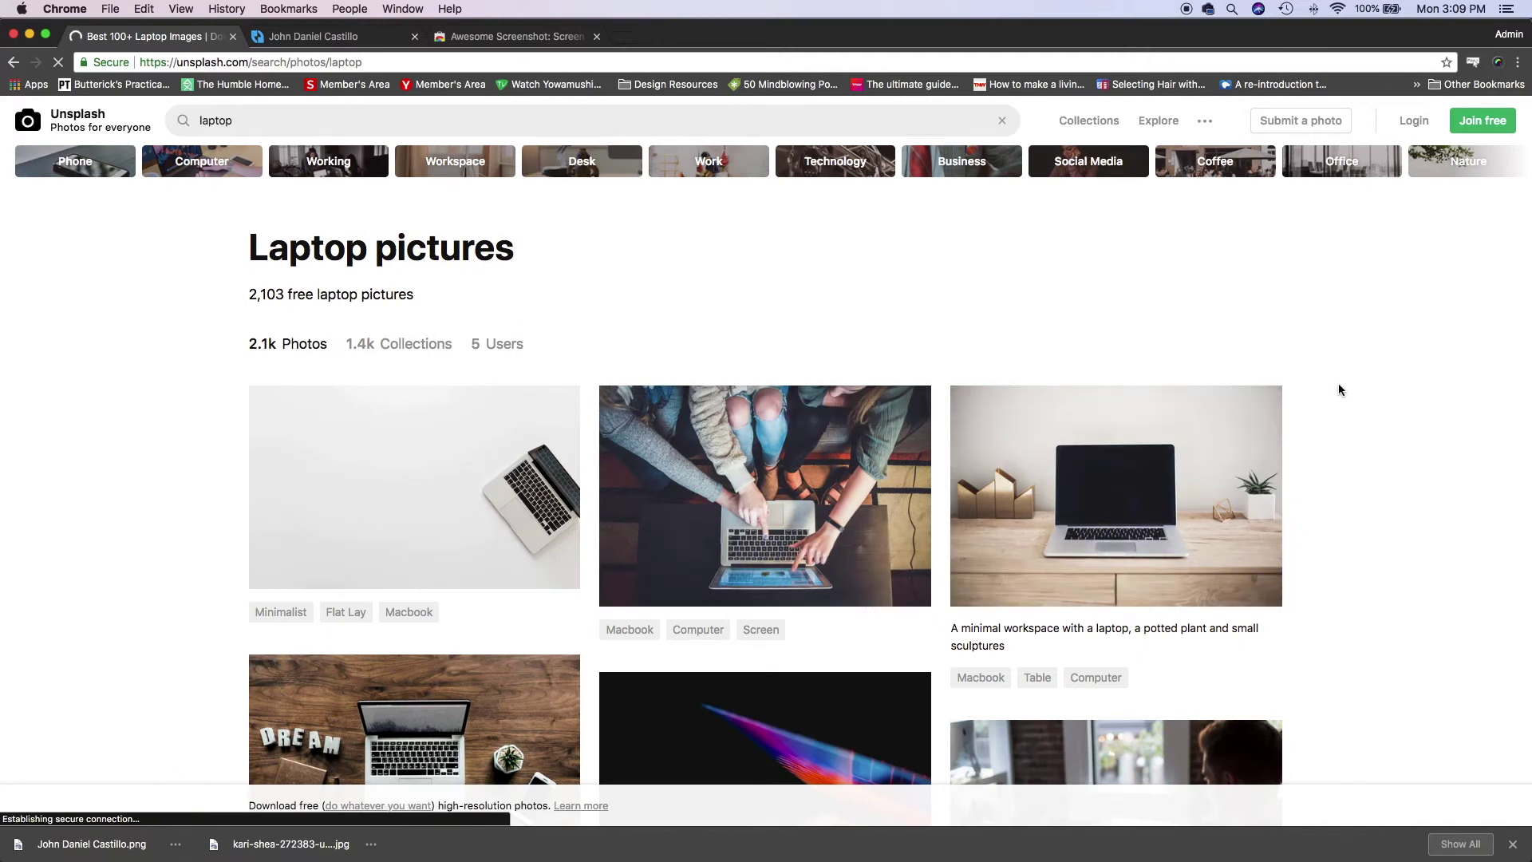
Download the free photo of the minimal workspace with a front-facing laptop, a potted plant and small sculptures.
scroll(1337, 390, down, 10)
scroll(1339, 389, down, 12)
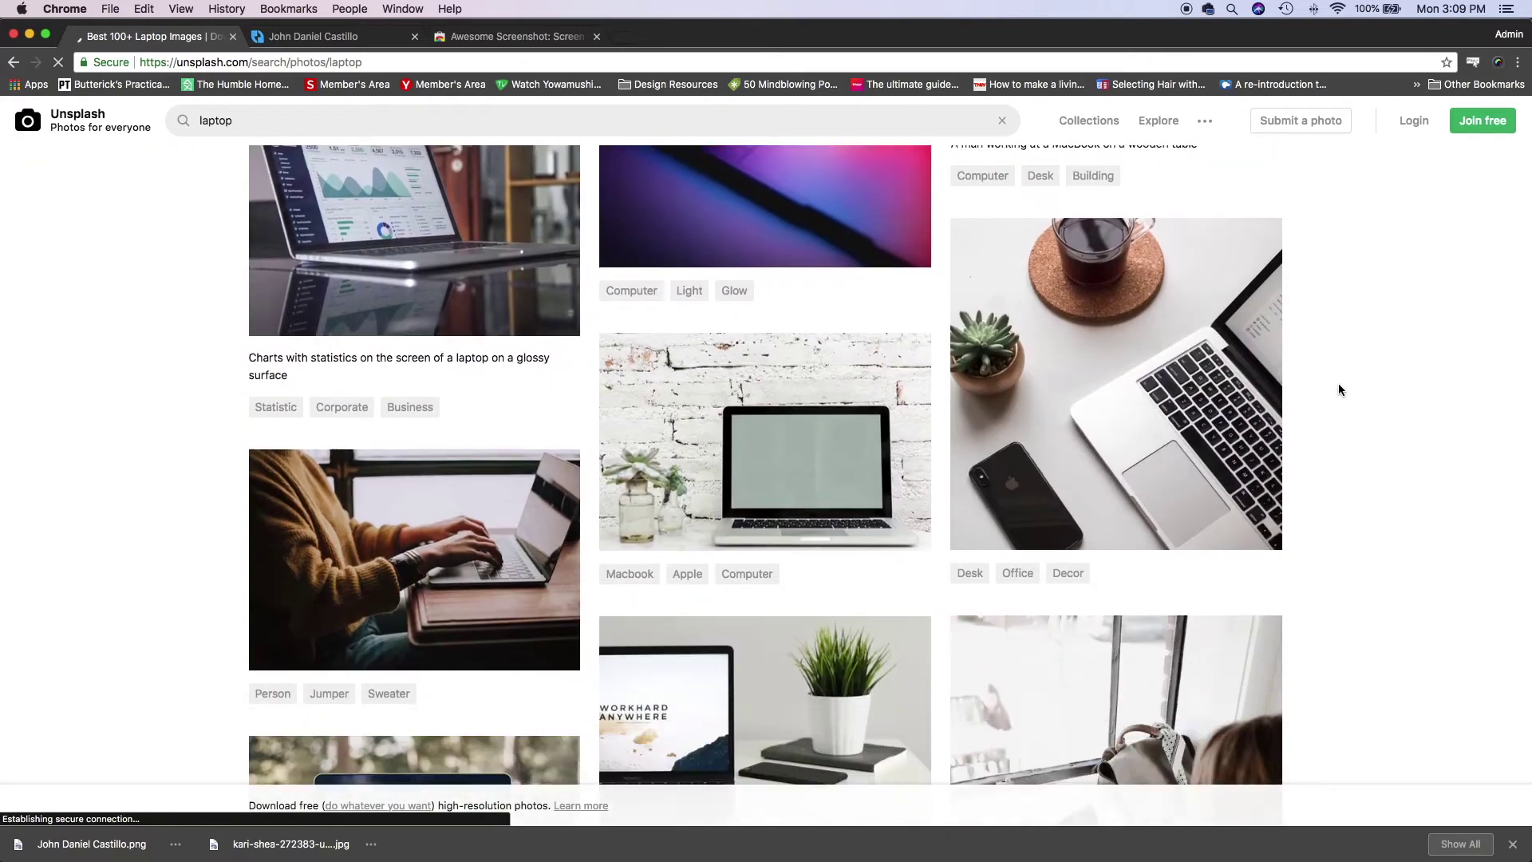
scroll(1339, 389, down, 4)
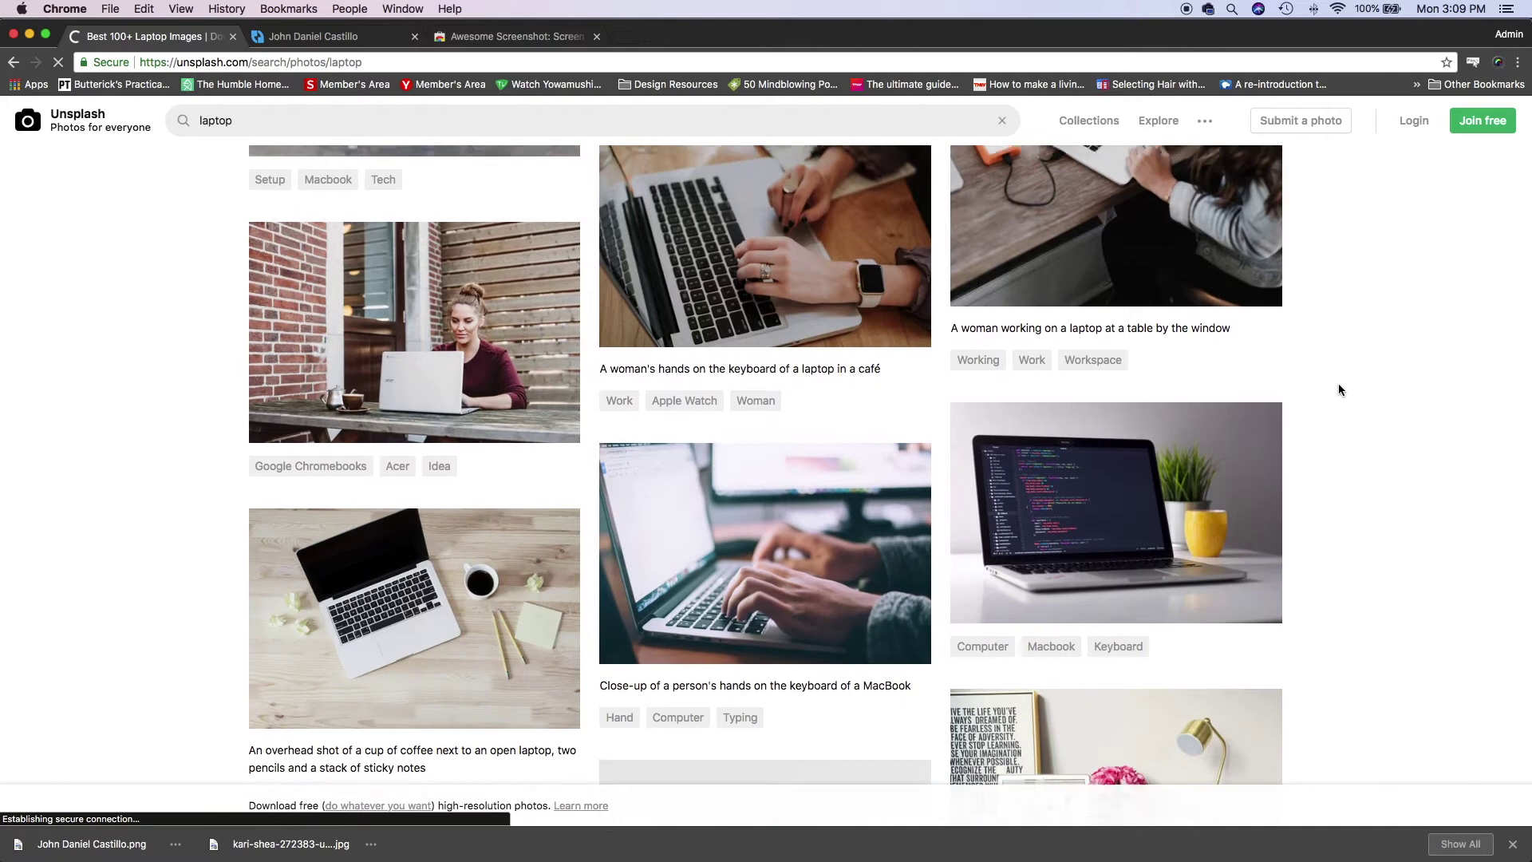
scroll(1338, 389, up, 20)
scroll(1339, 389, up, 1)
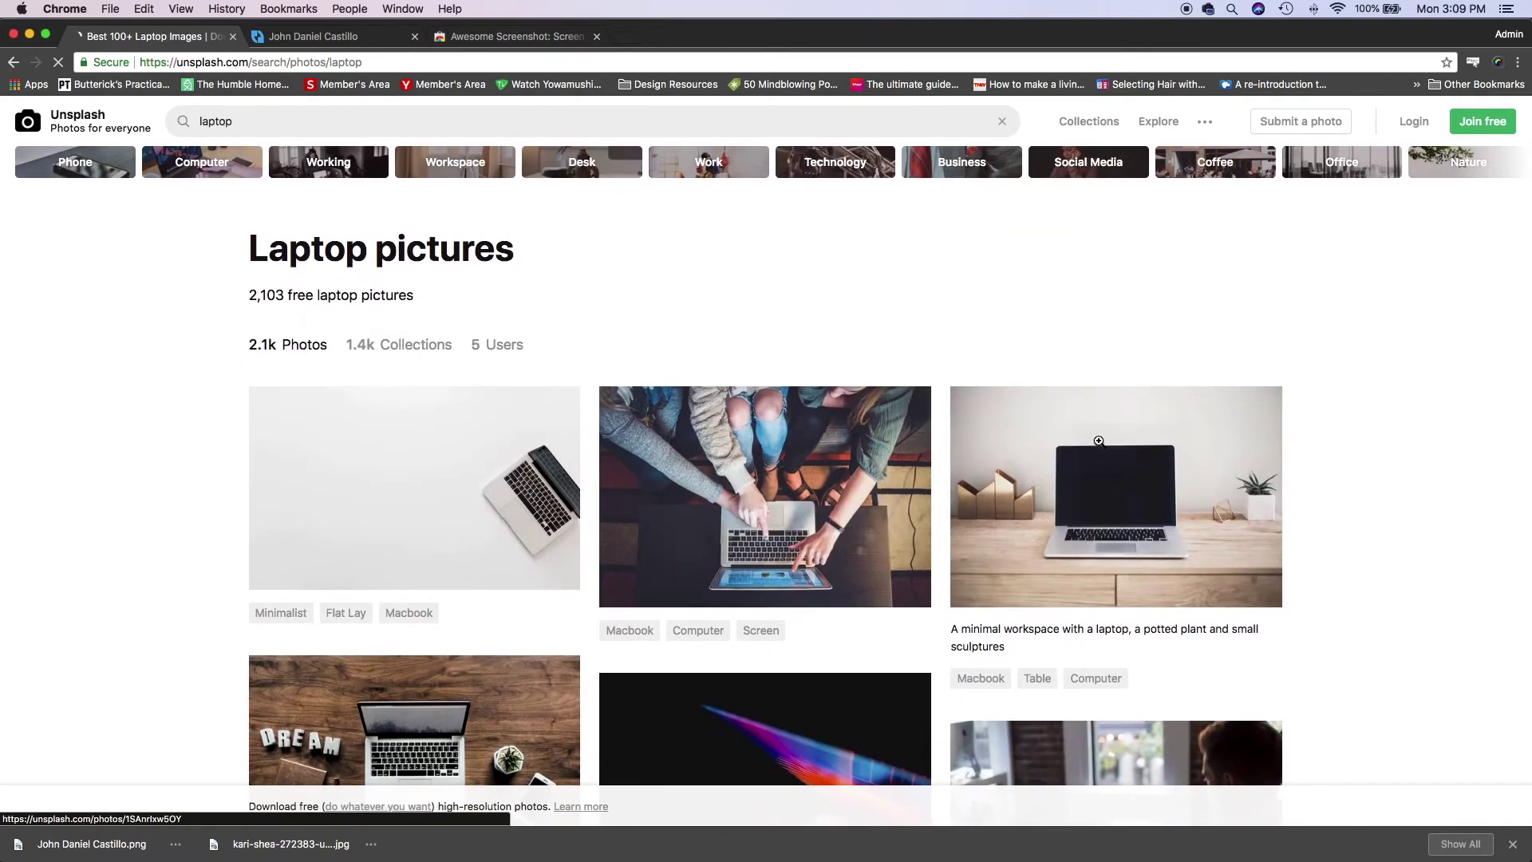
click(1080, 487)
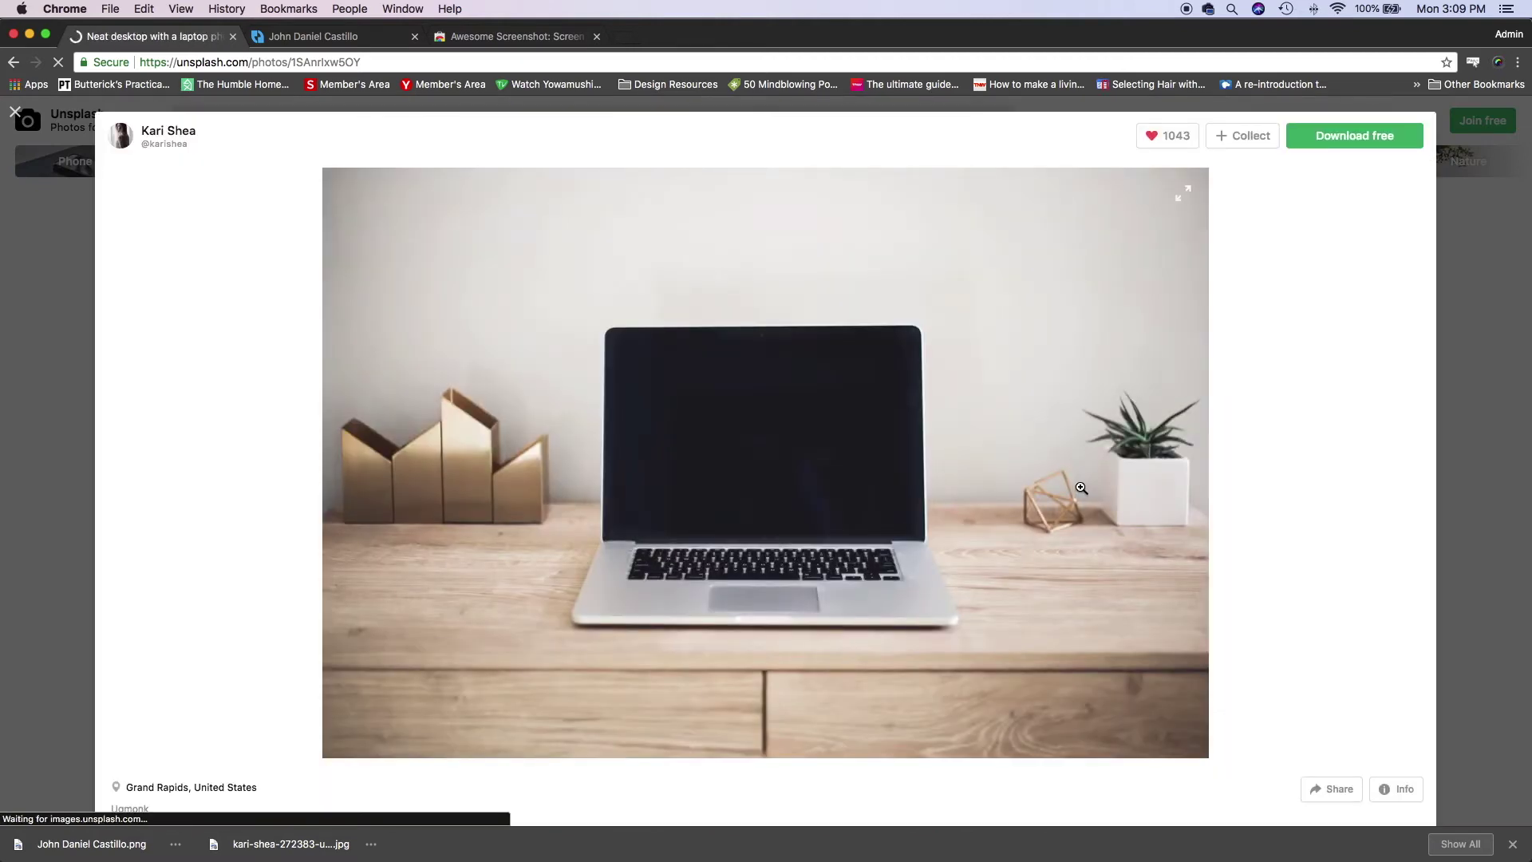
scroll(979, 519, down, 3)
scroll(979, 518, down, 3)
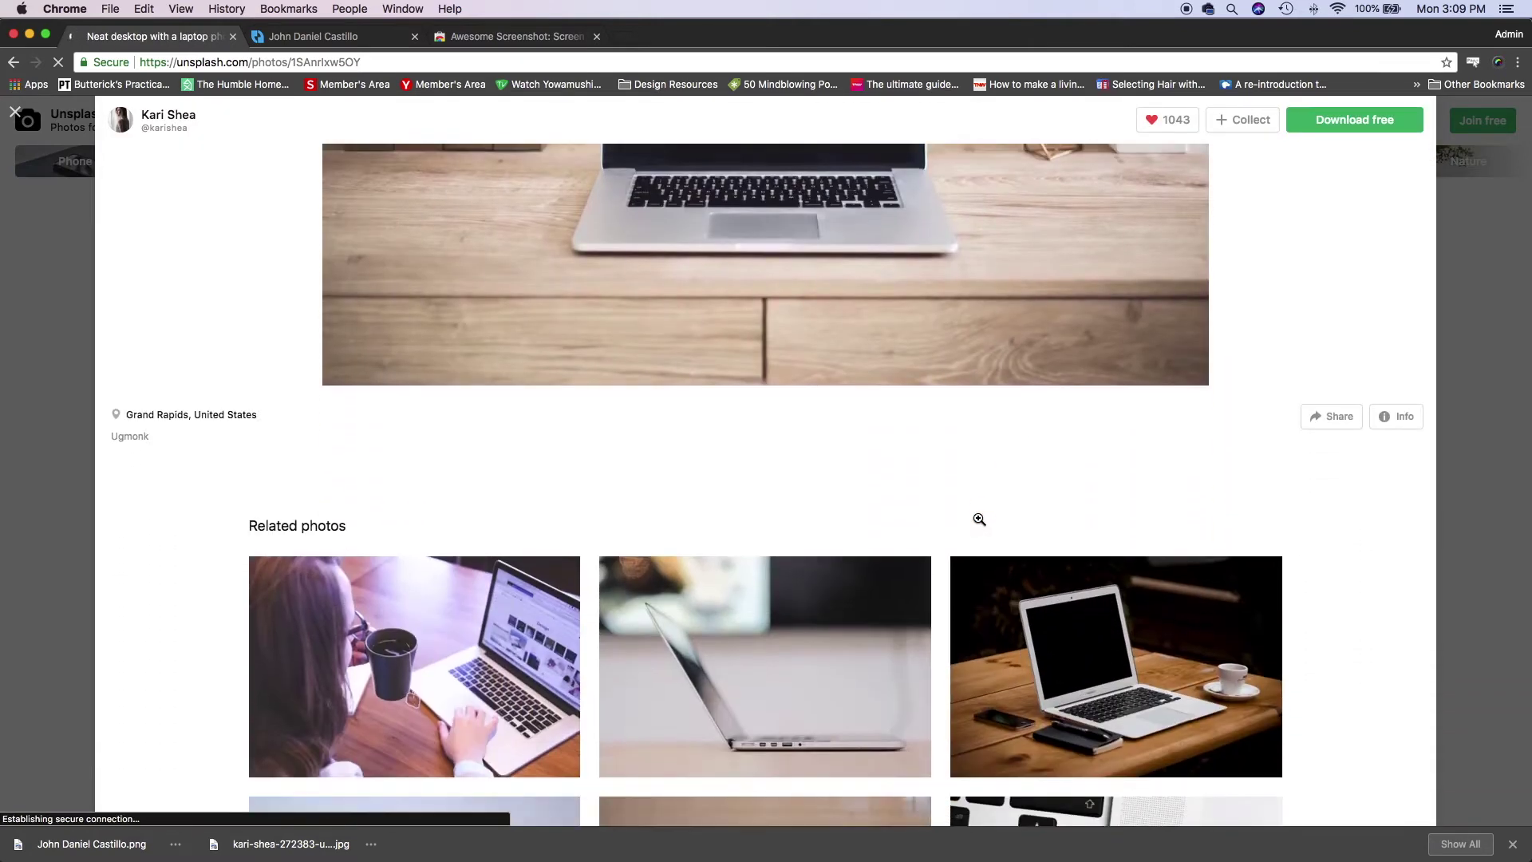
scroll(979, 519, up, 5)
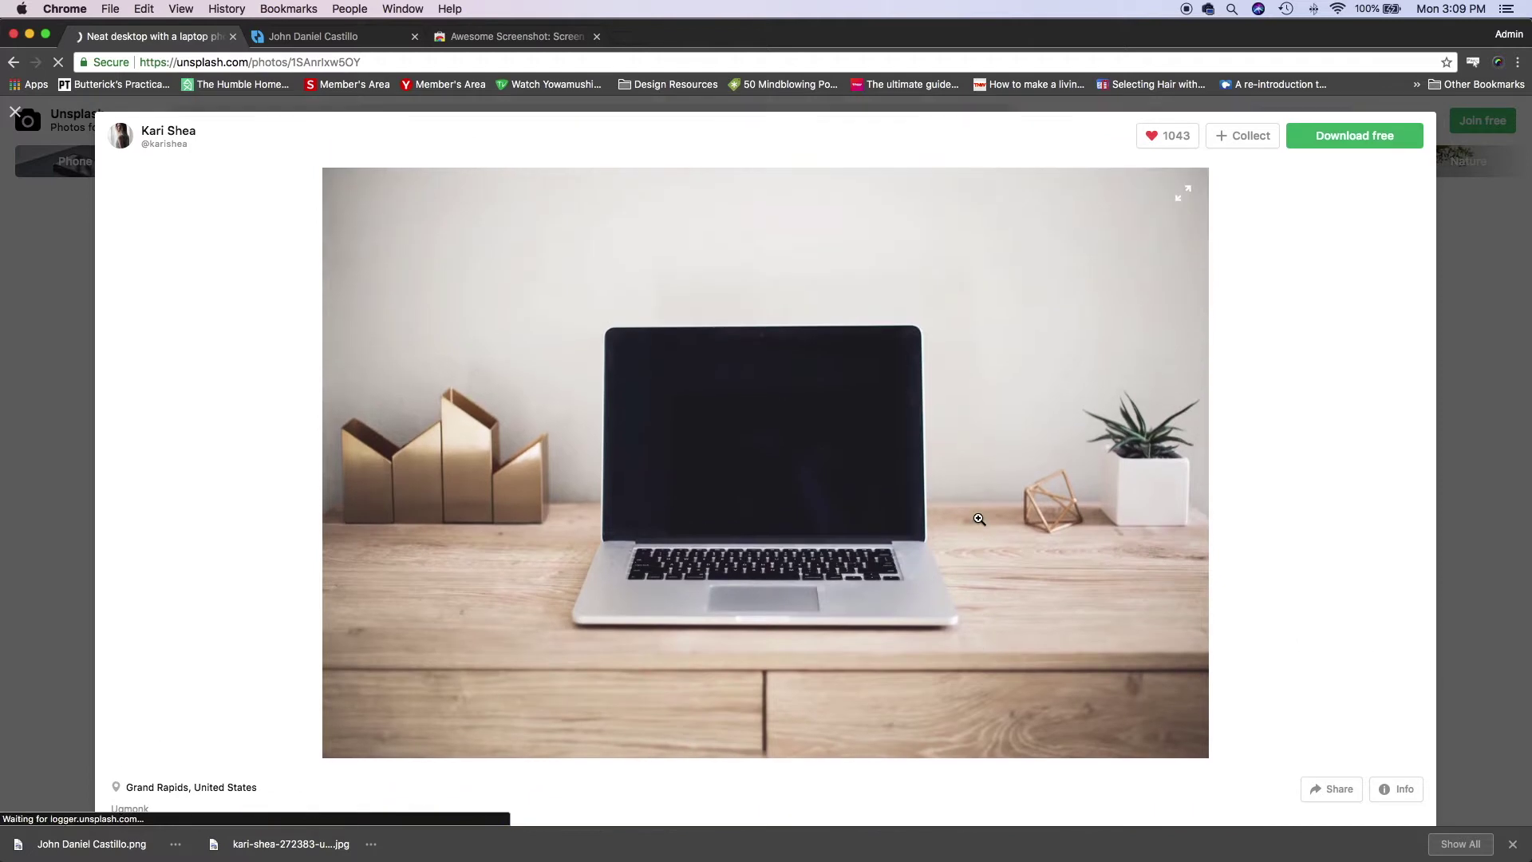
click(1348, 140)
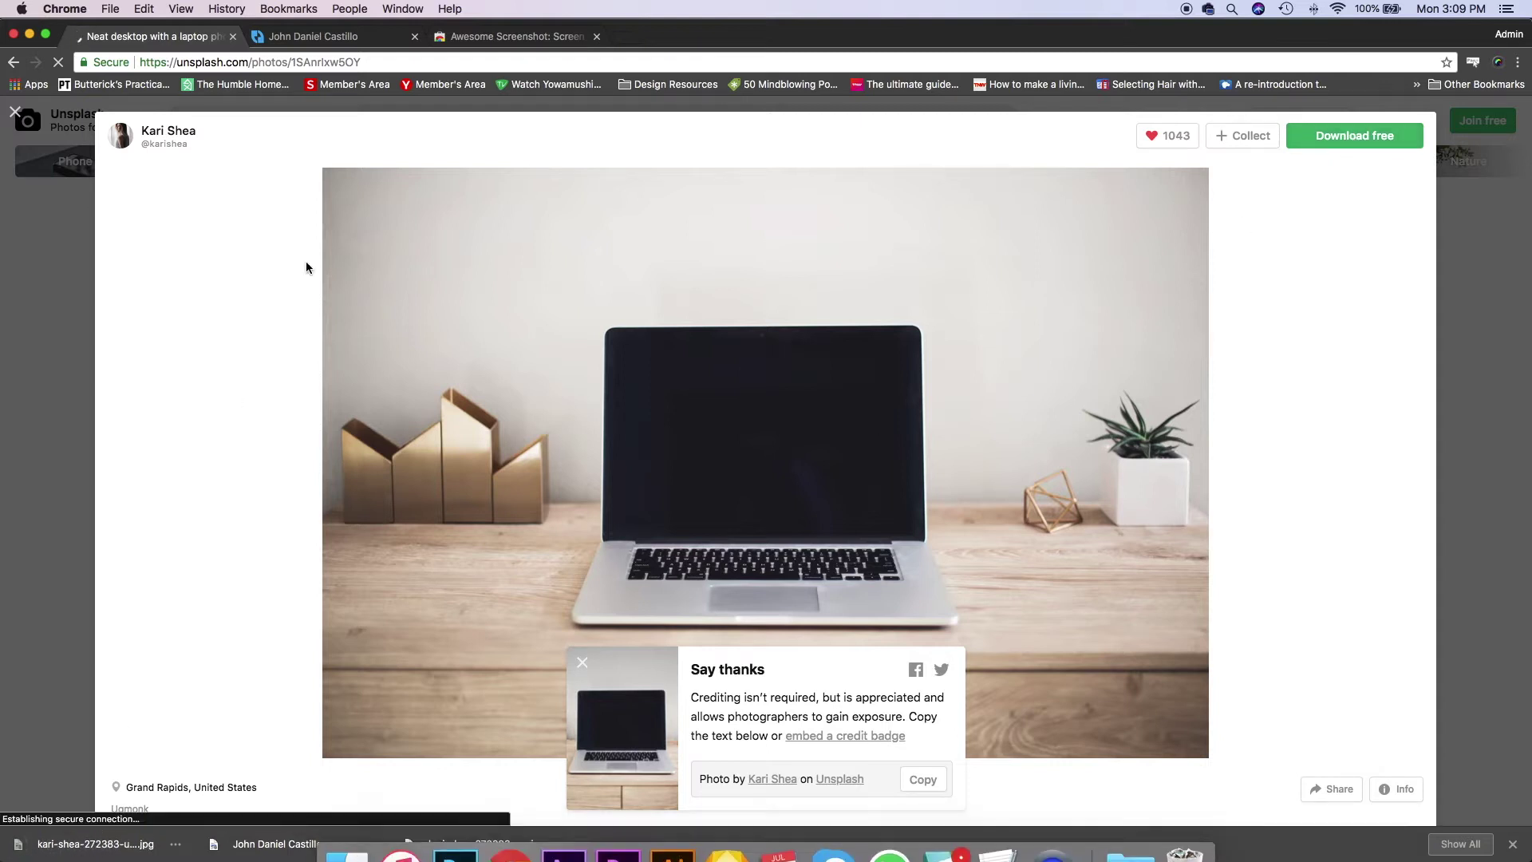
Look over the open portfolio website from its header to the portfolio and skills sections.
click(343, 40)
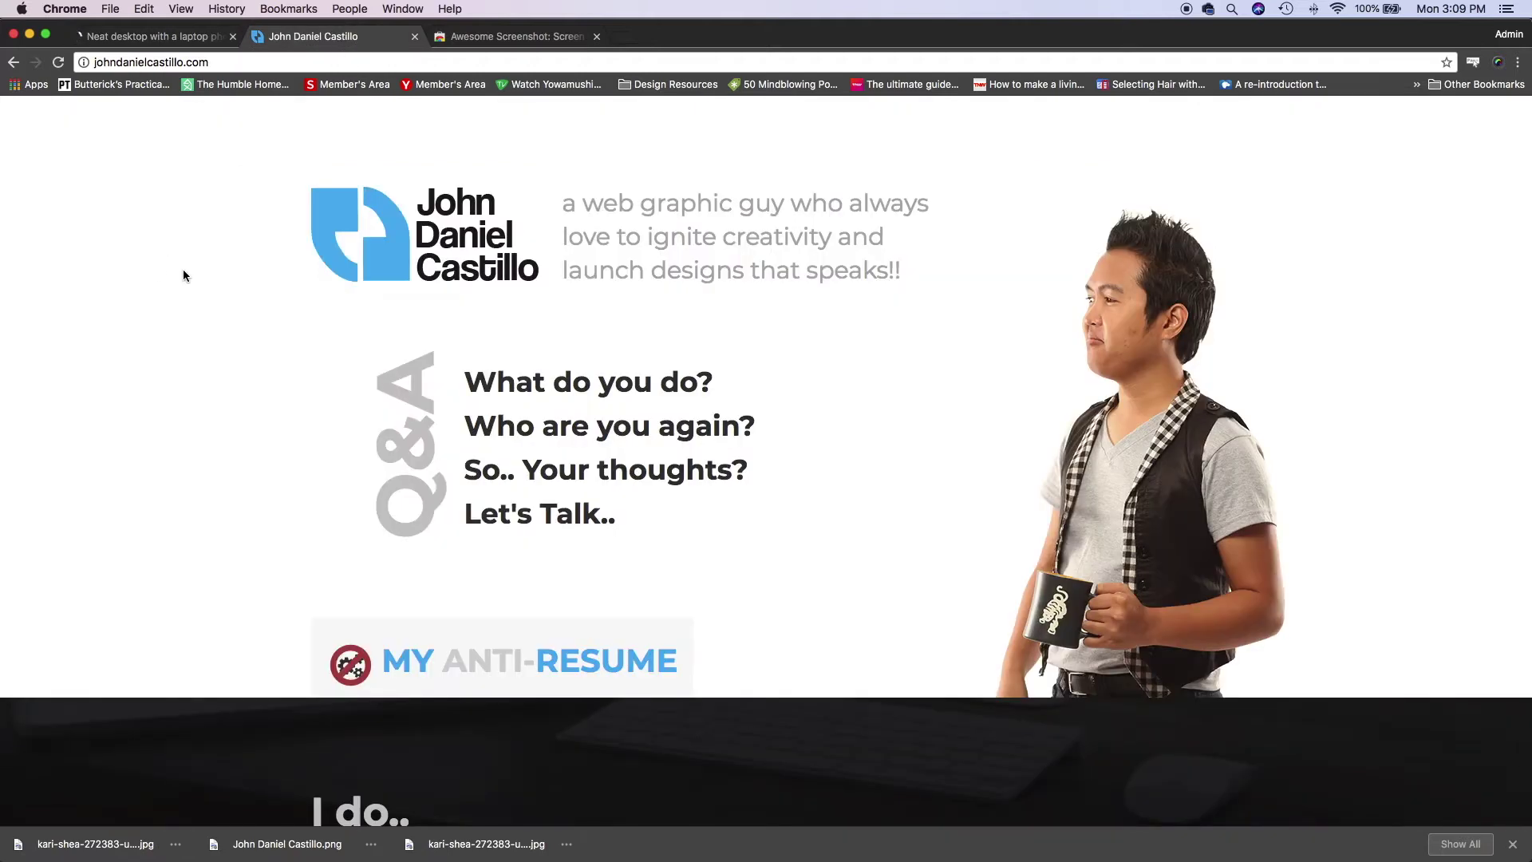
scroll(232, 308, down, 10)
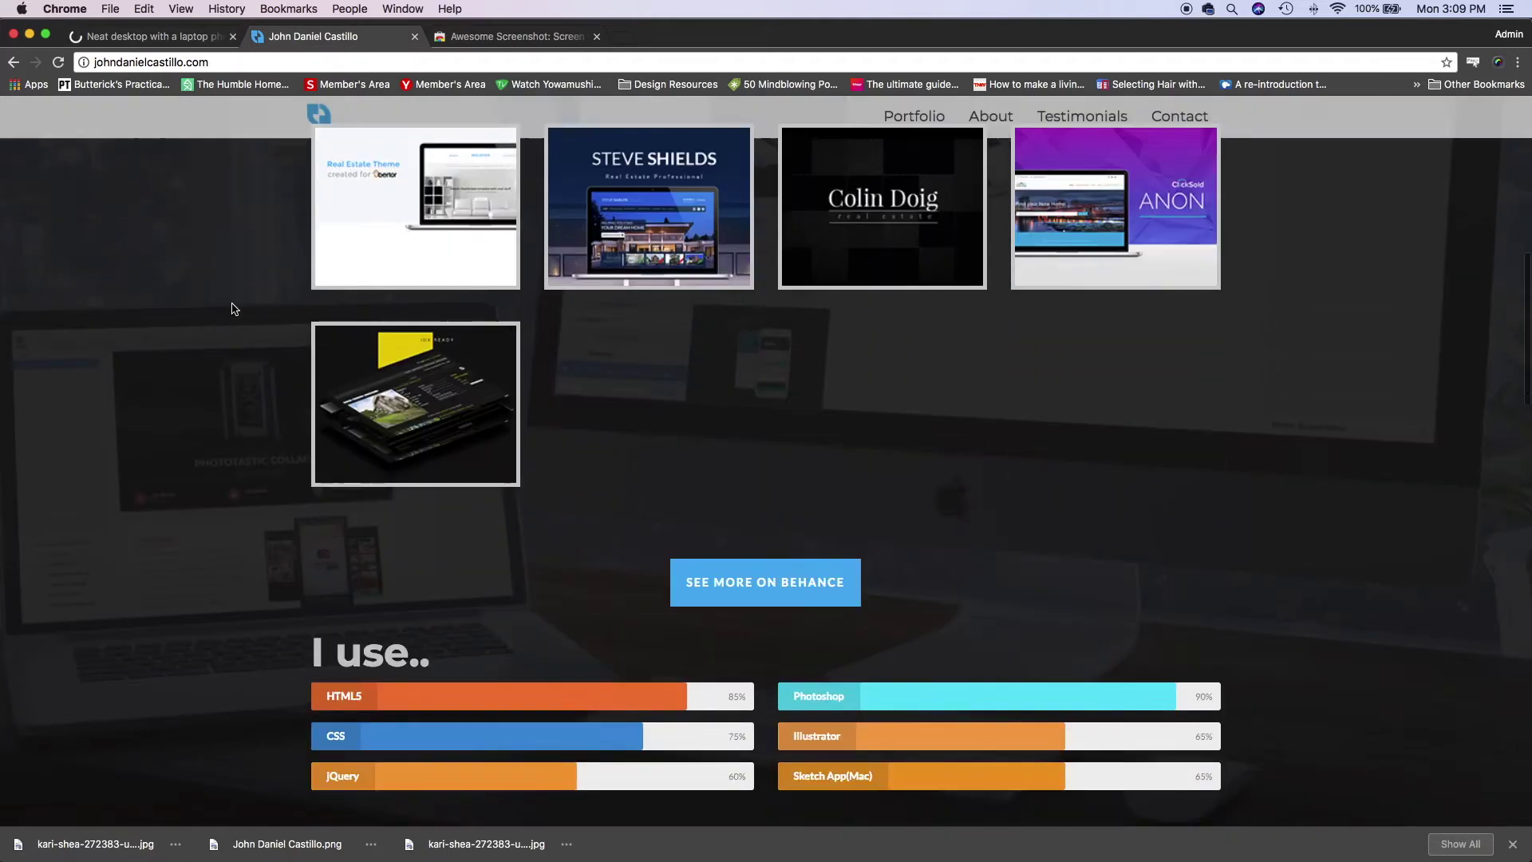
scroll(234, 309, up, 10)
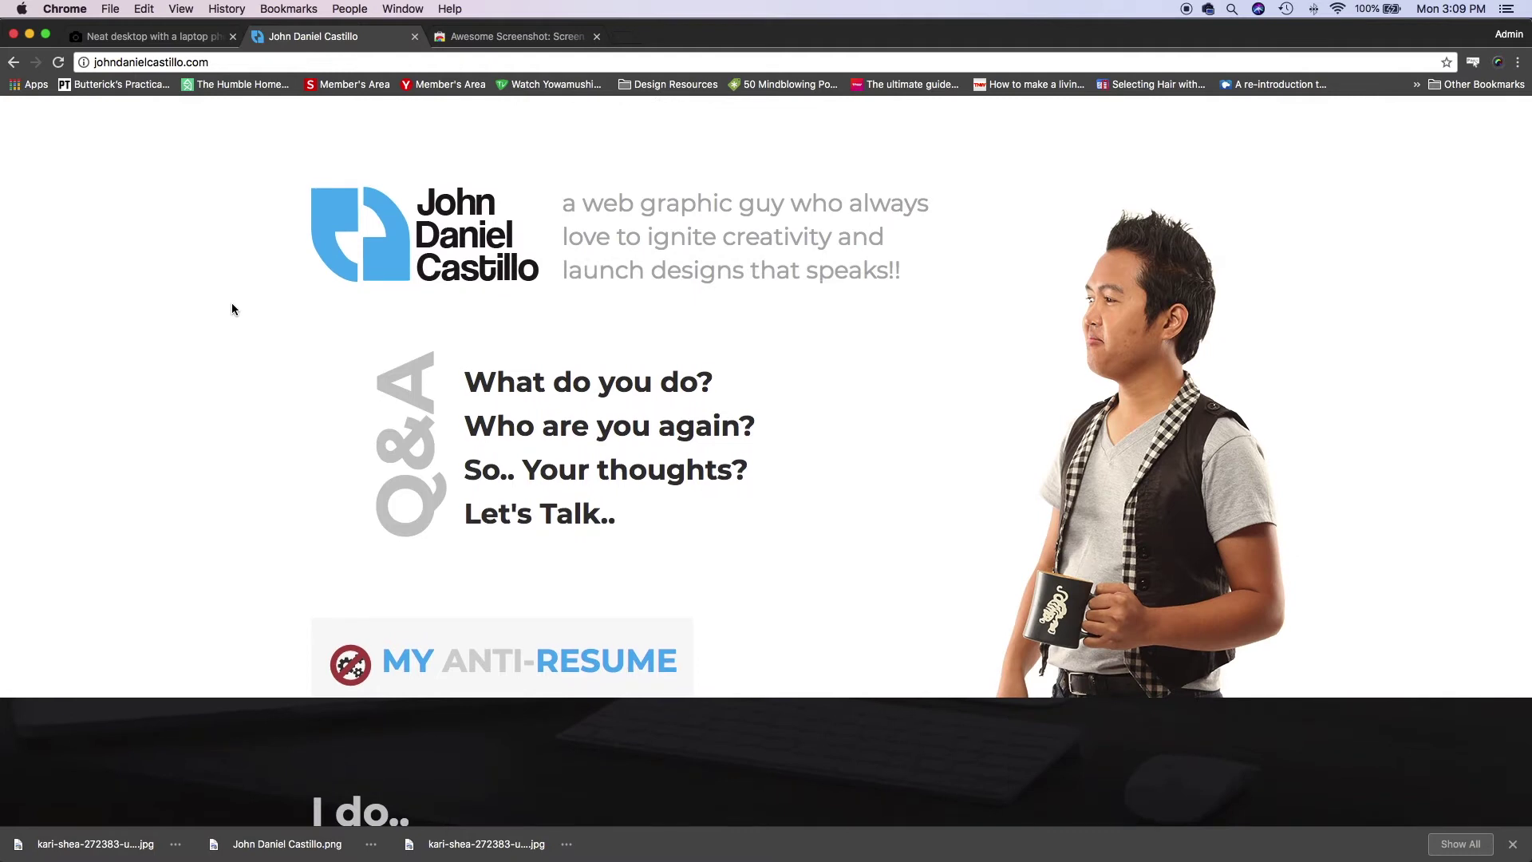
scroll(232, 309, down, 5)
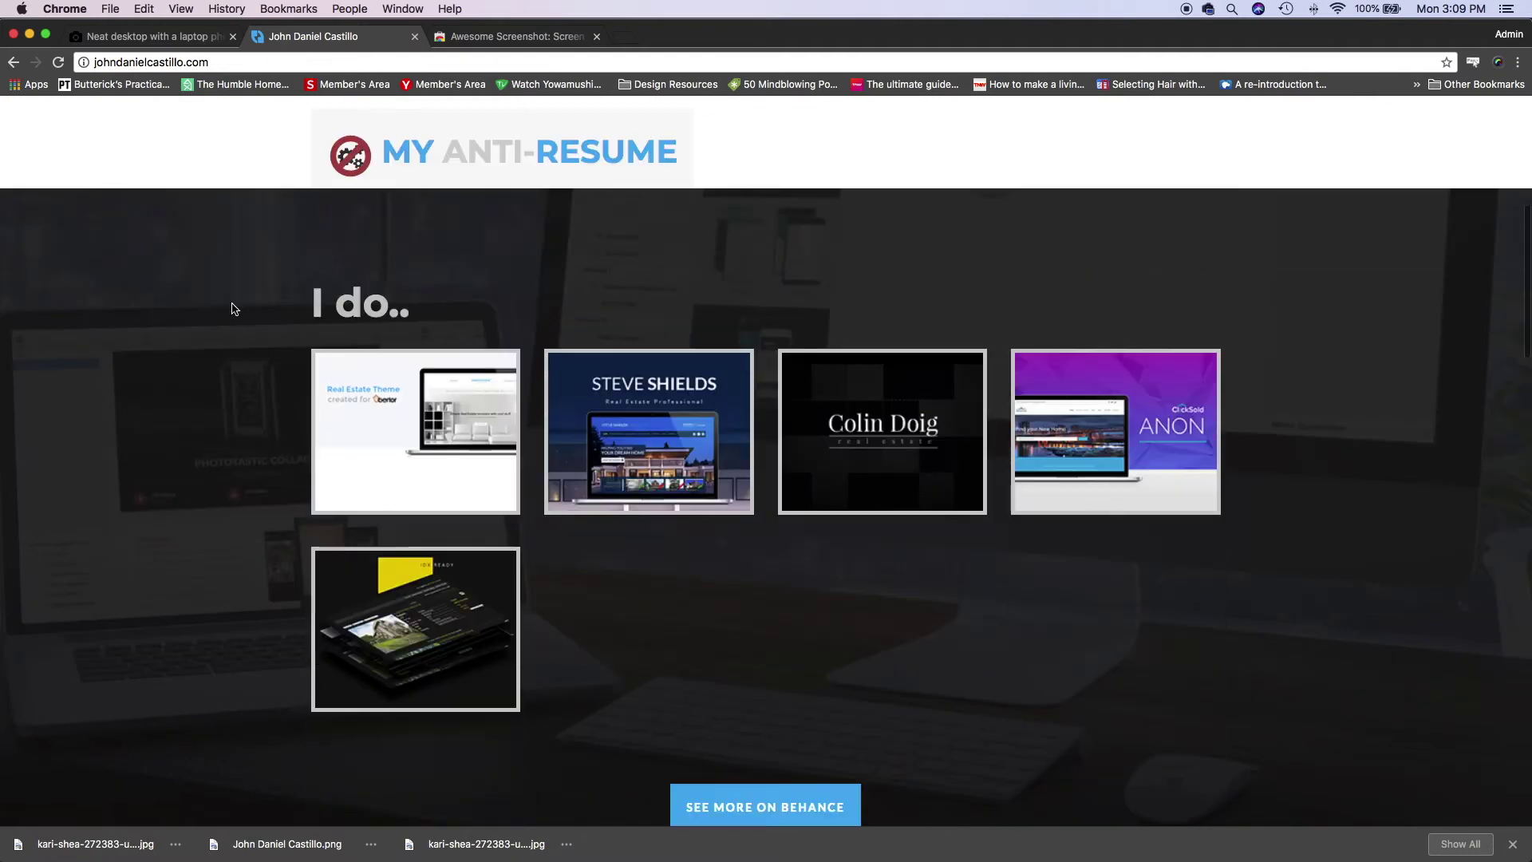
scroll(232, 309, up, 5)
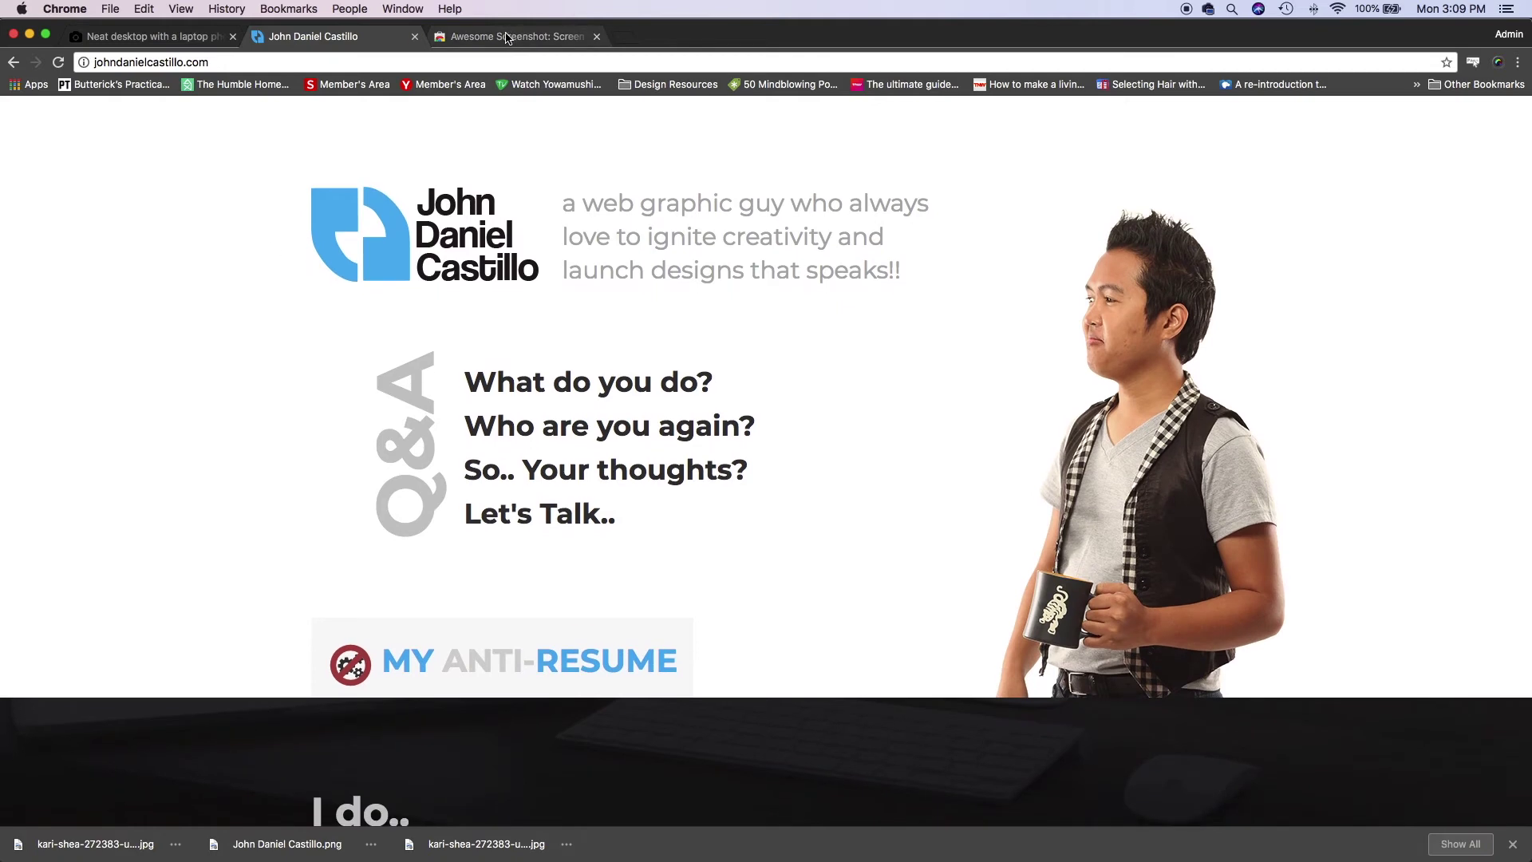
Check the Awesome Screenshot store page, and capture the entire portfolio website page with that extension.
click(504, 37)
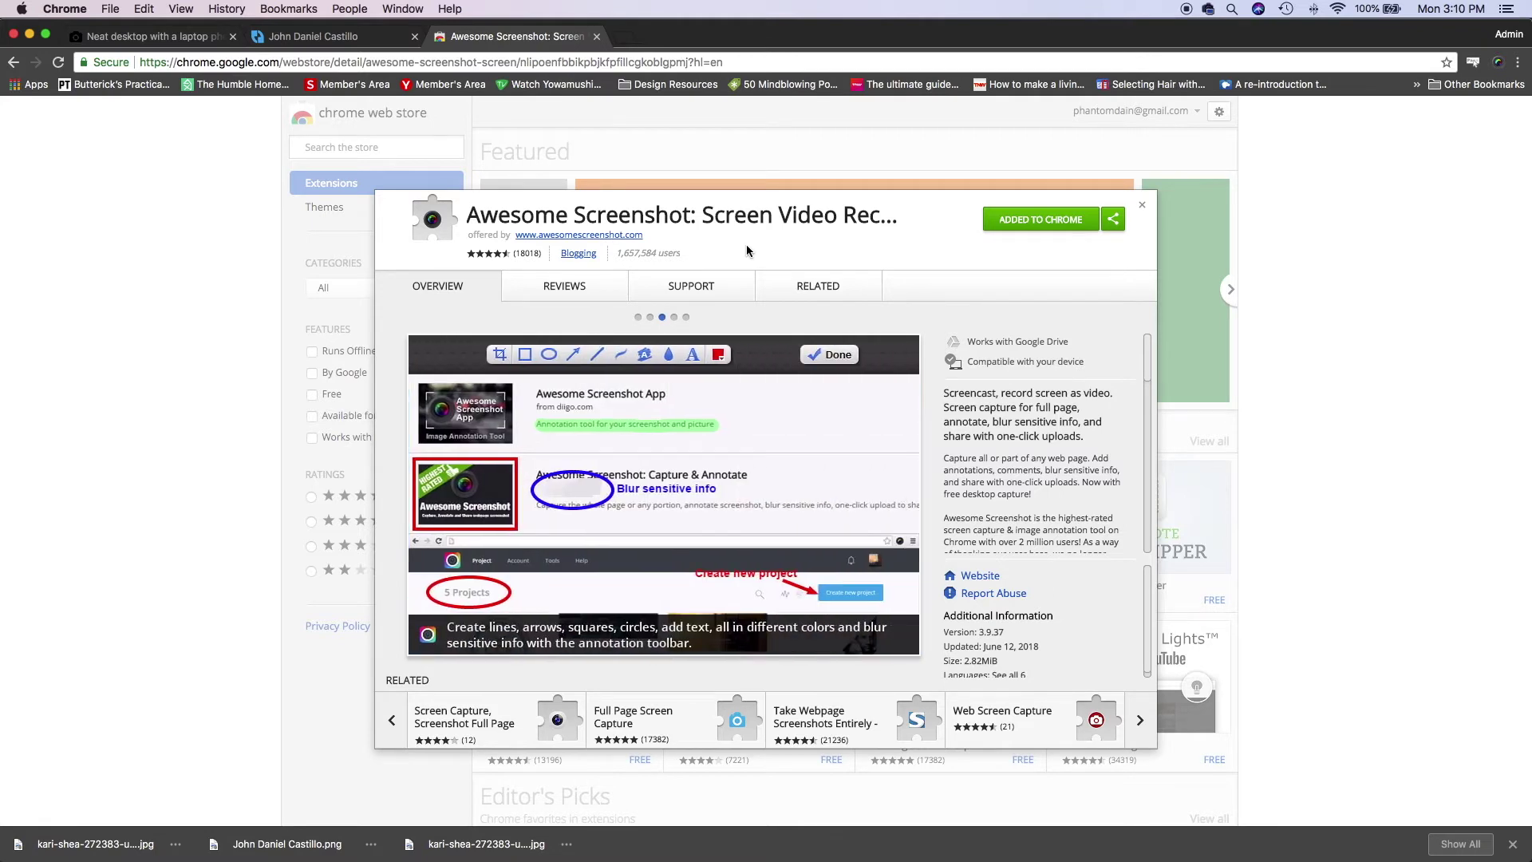
click(320, 36)
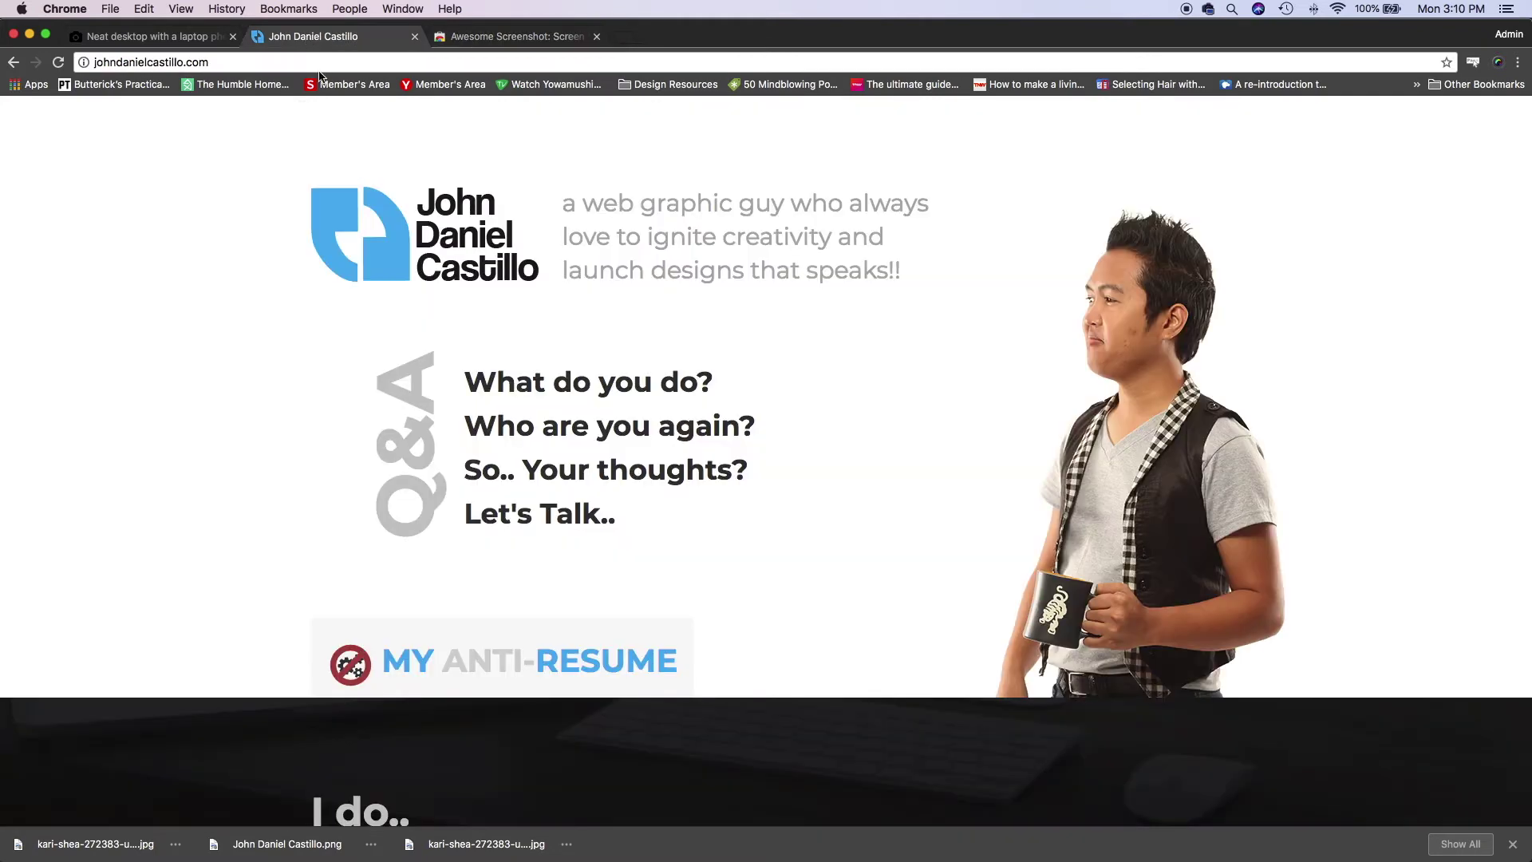
click(1497, 63)
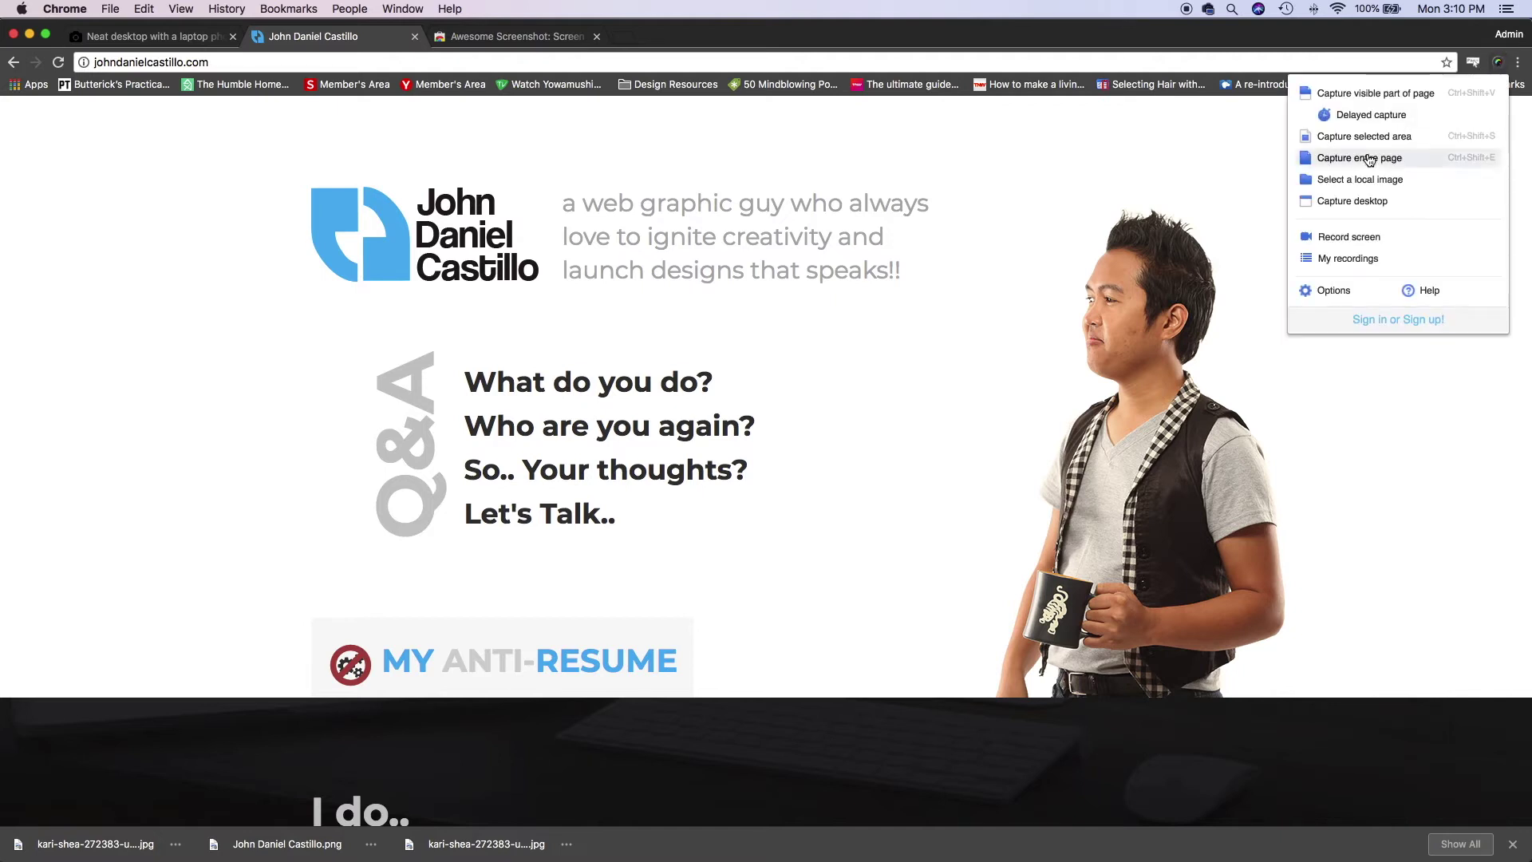
click(1366, 159)
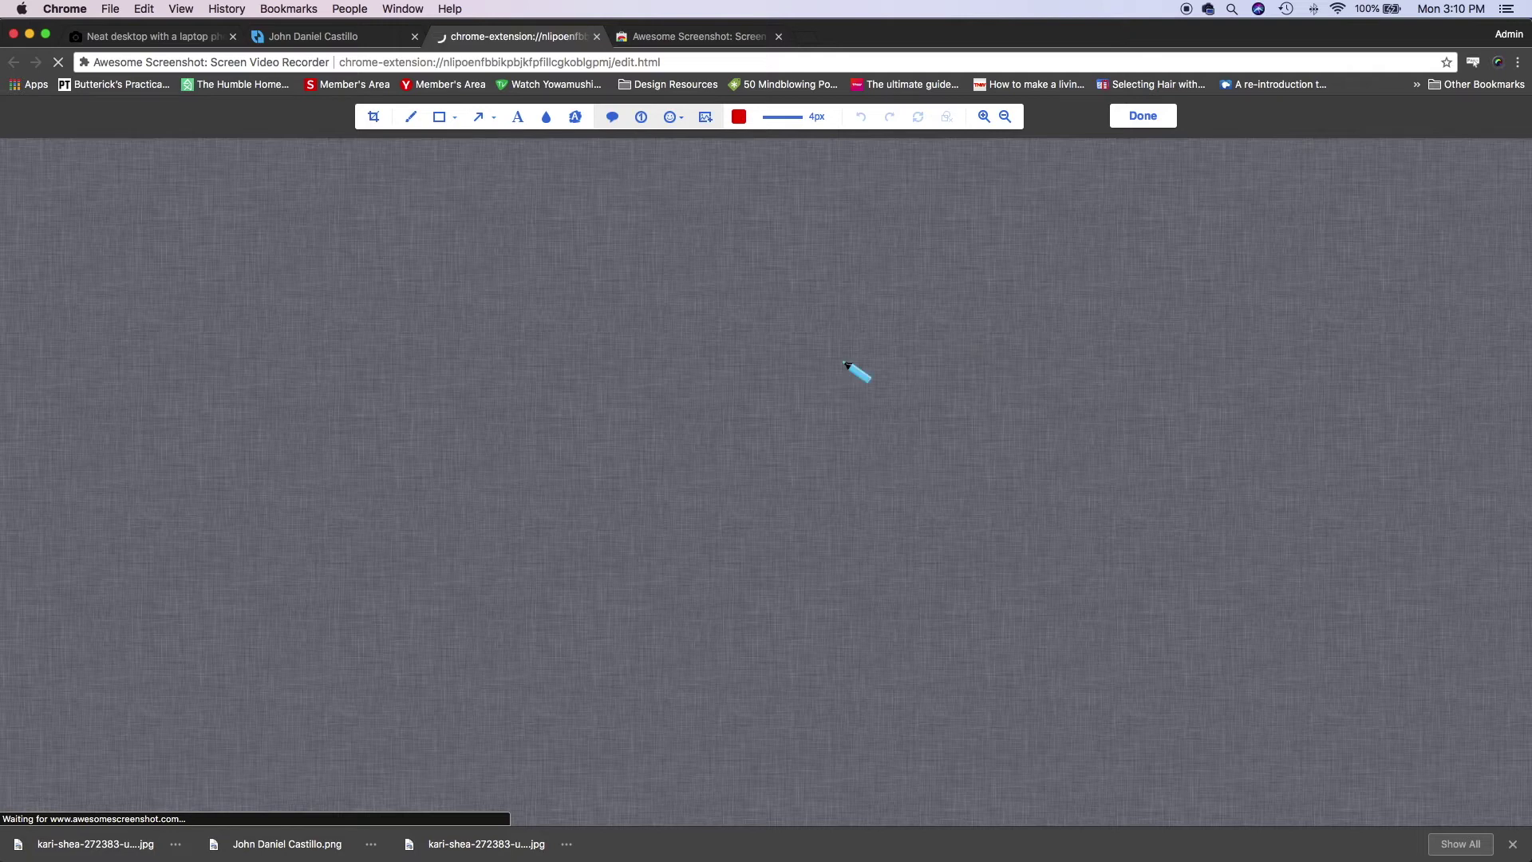
Examine the full-page capture from the header through the portfolio, about and video sections to the contact area.
scroll(844, 363, down, 3)
scroll(855, 370, down, 10)
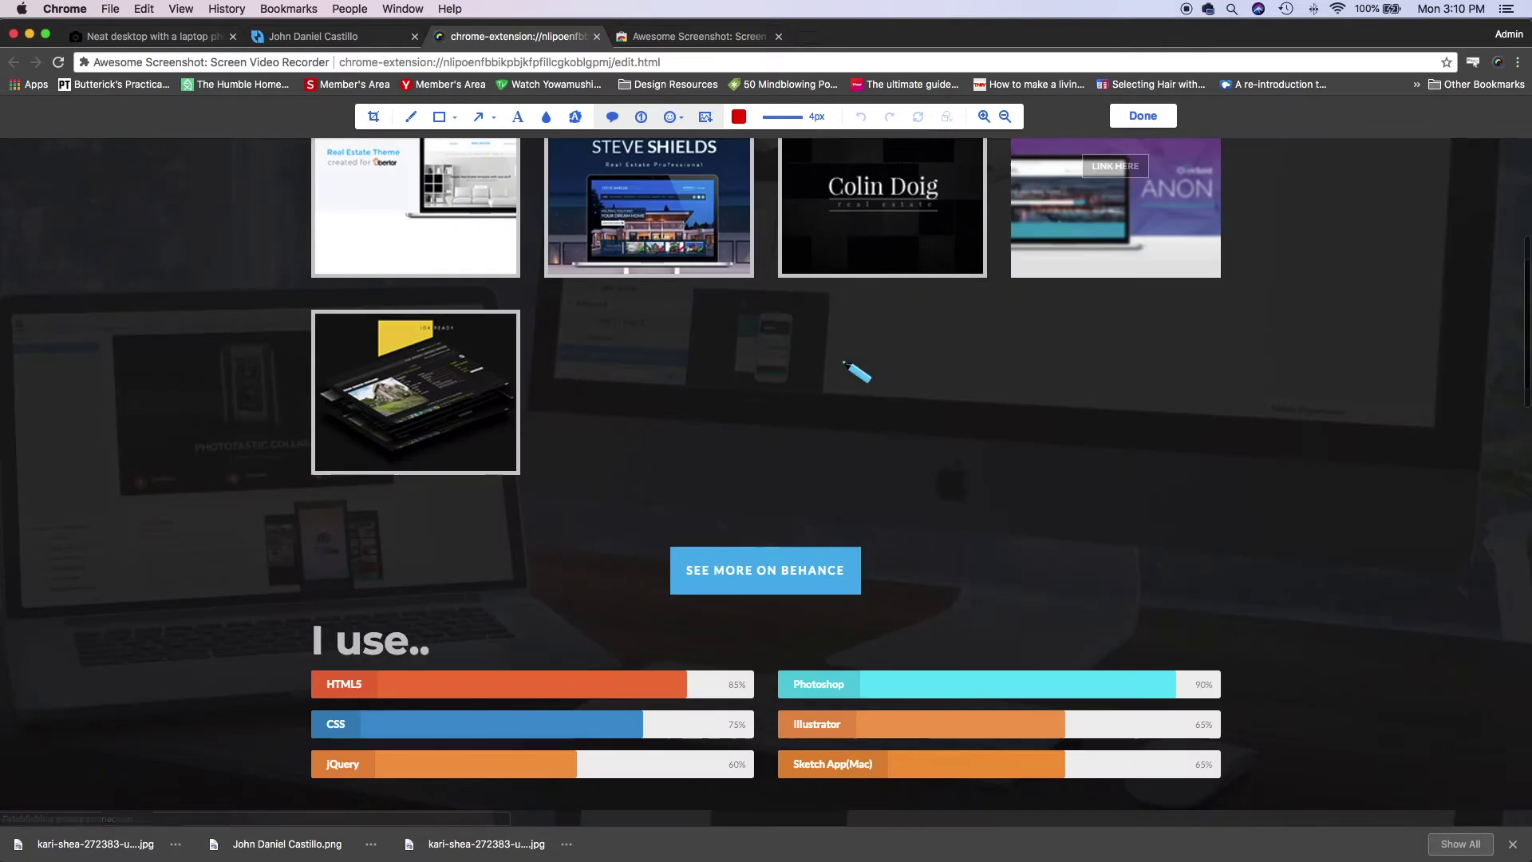
scroll(858, 371, up, 6)
scroll(858, 372, down, 1)
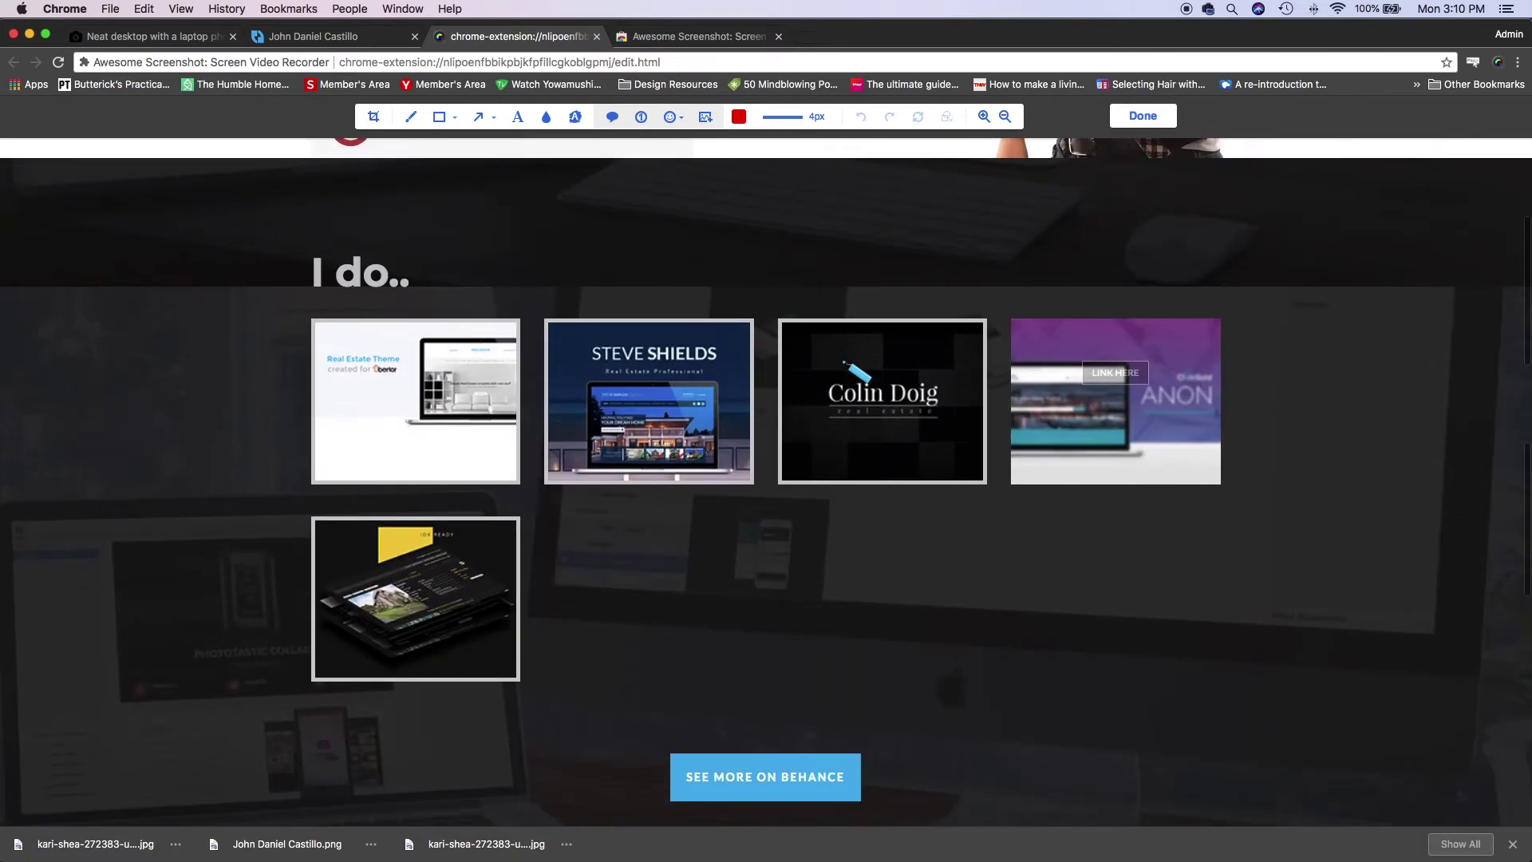
scroll(1348, 367, down, 5)
scroll(267, 615, down, 12)
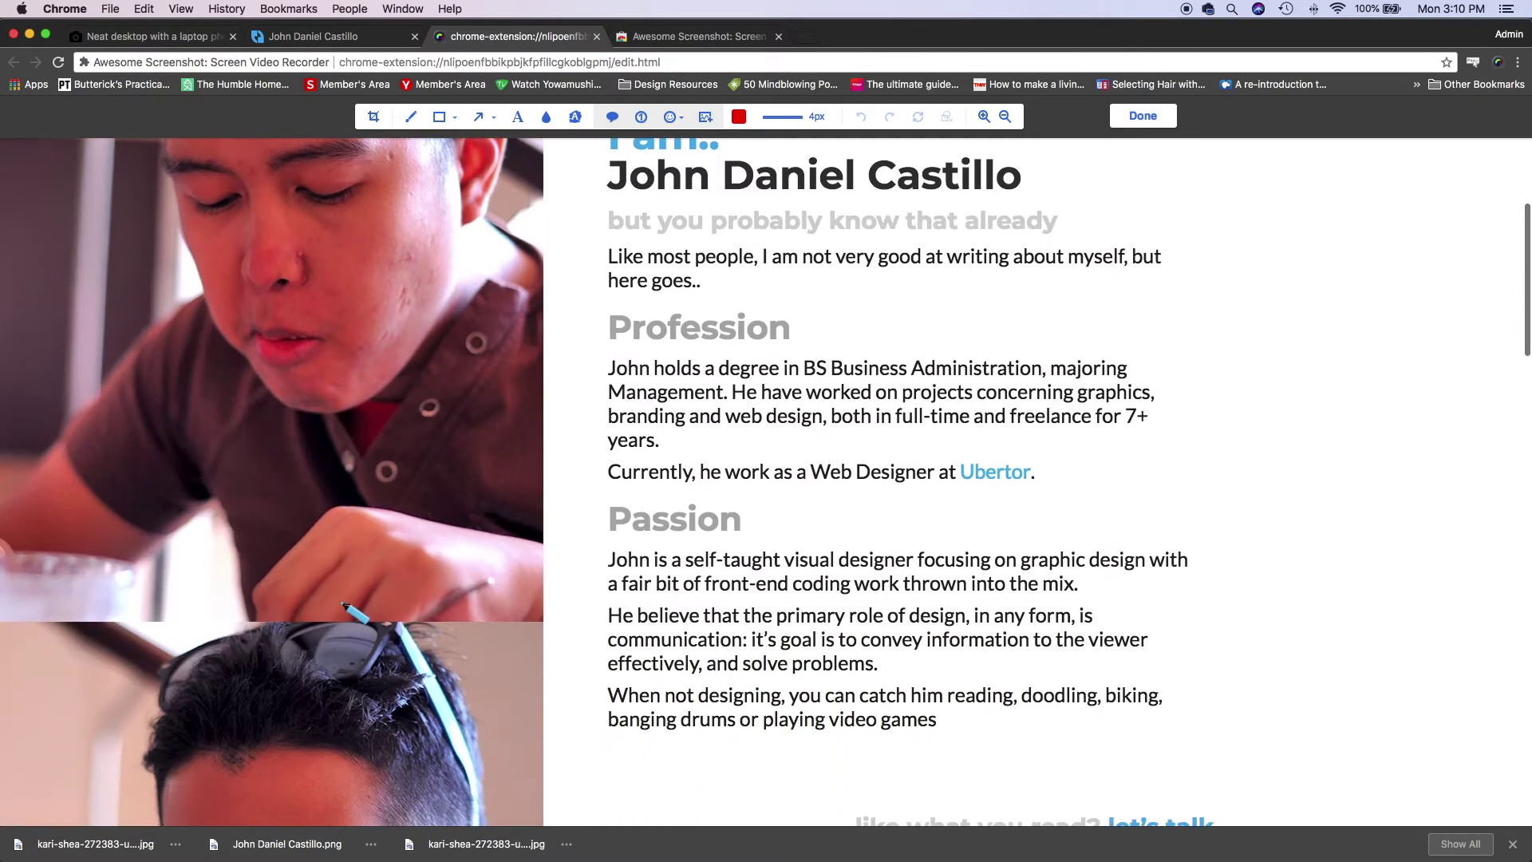
scroll(343, 604, down, 3)
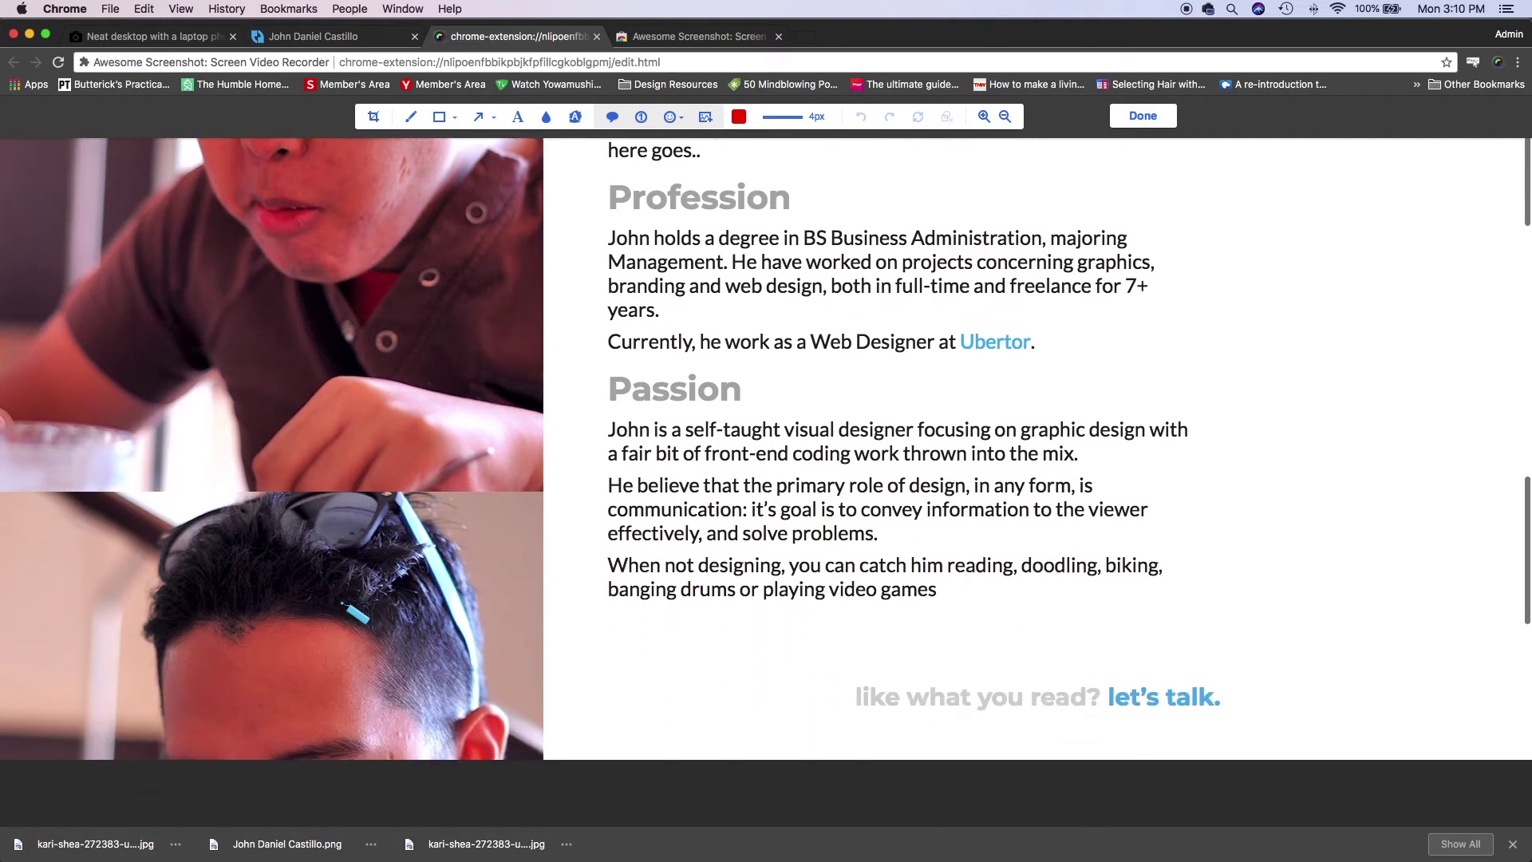
scroll(825, 306, down, 11)
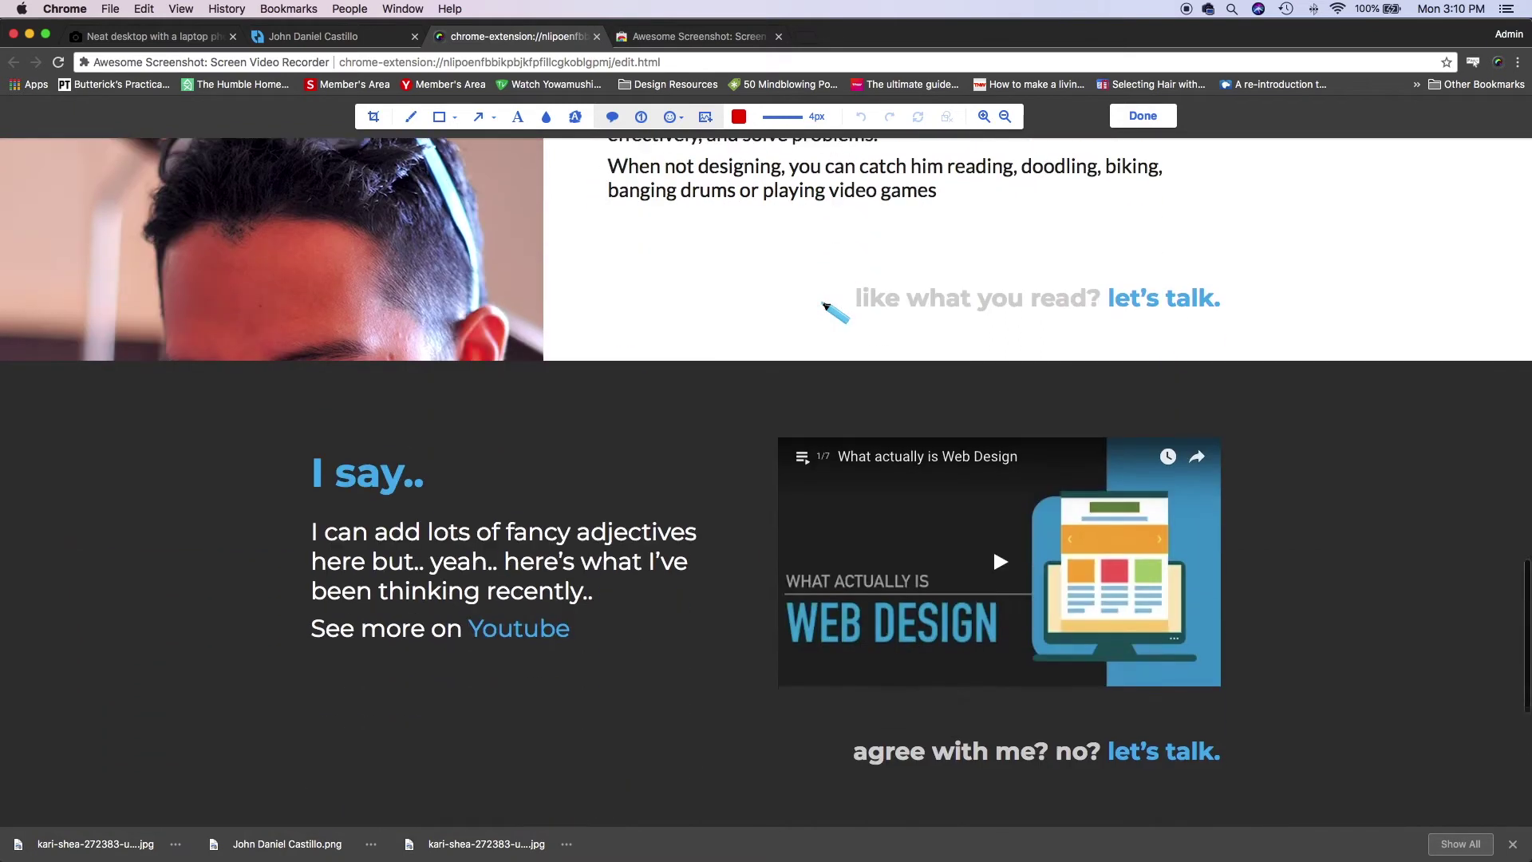
scroll(826, 306, up, 7)
scroll(825, 306, down, 7)
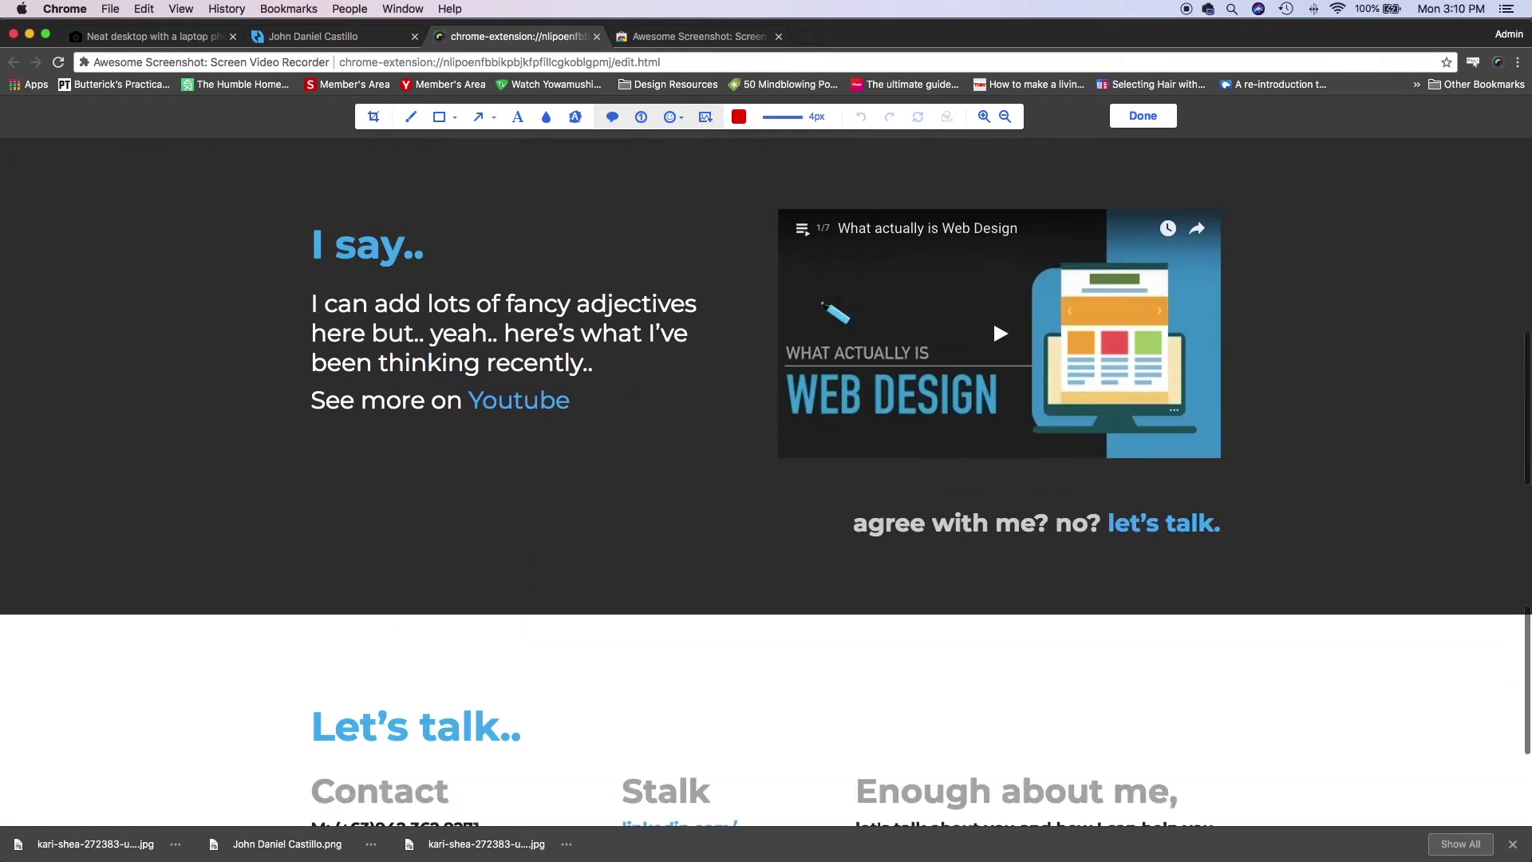
scroll(825, 307, up, 6)
scroll(825, 306, up, 10)
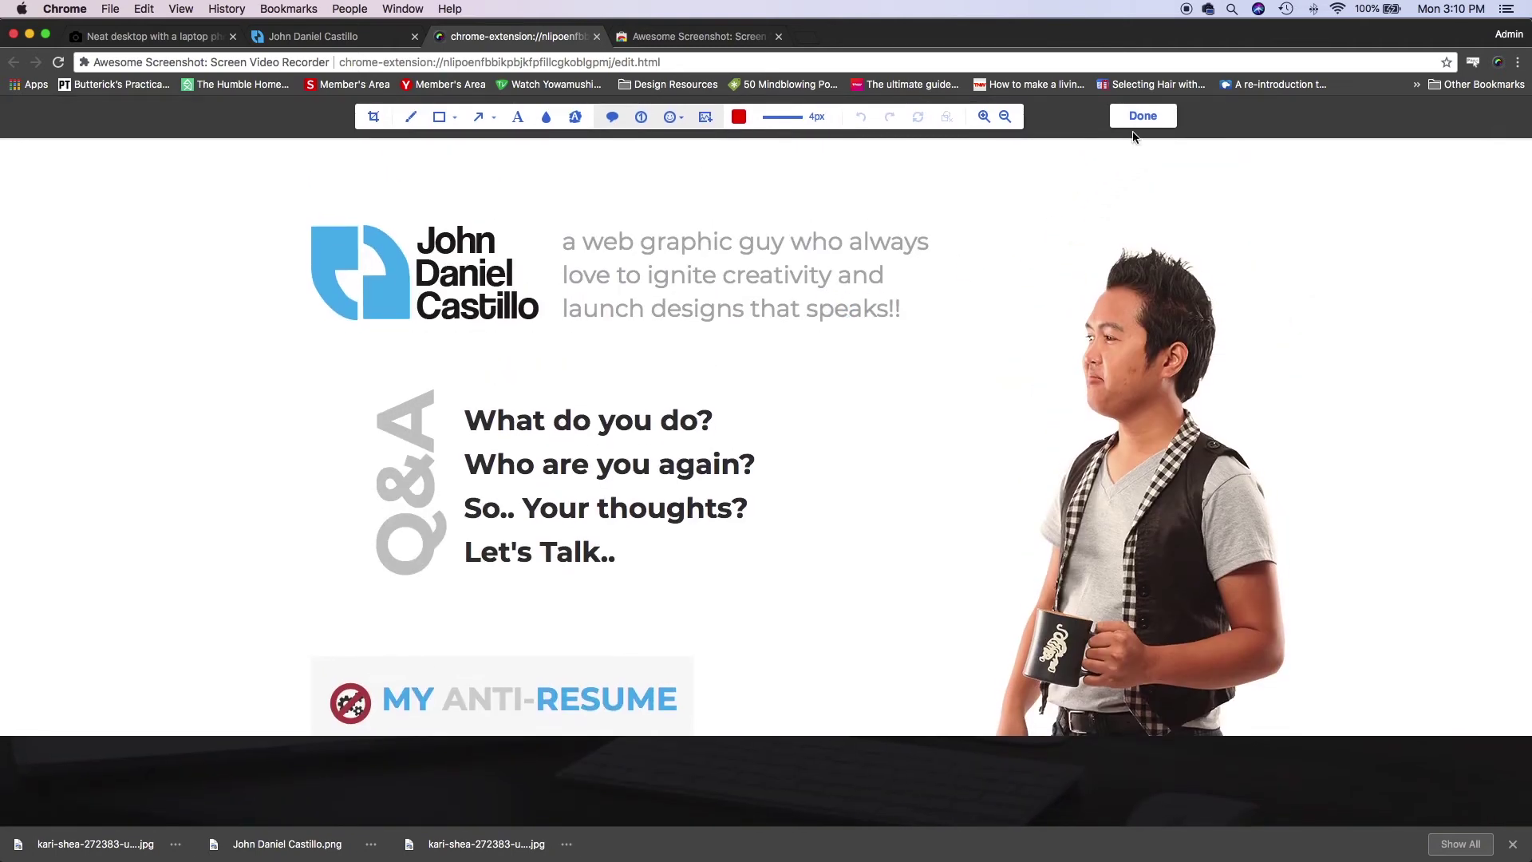
Finish the capture without annotations and save the screenshot locally as a PNG file.
click(1143, 116)
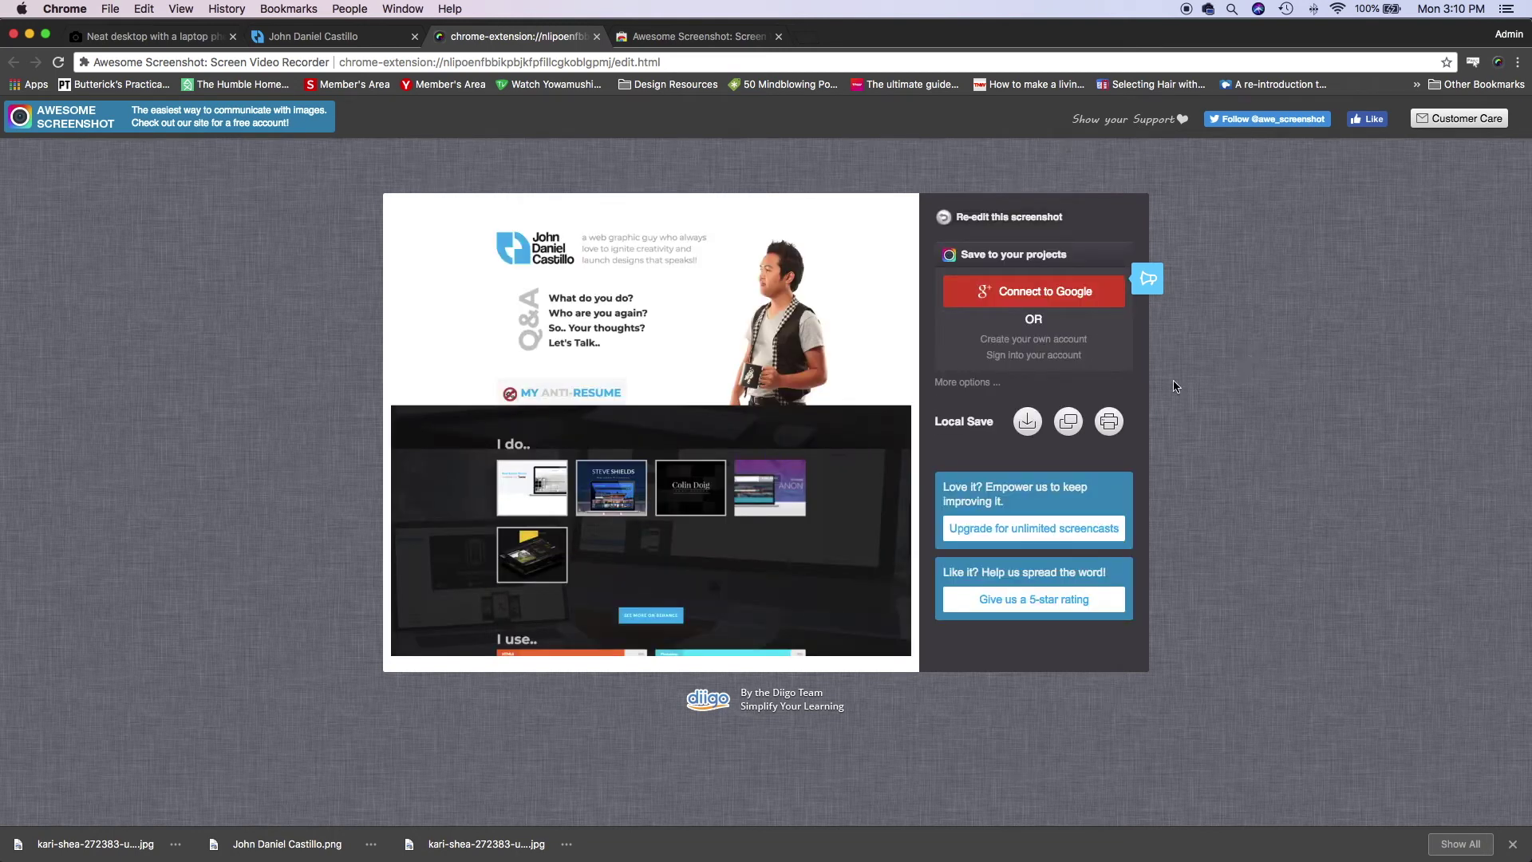
click(1027, 423)
click(1001, 639)
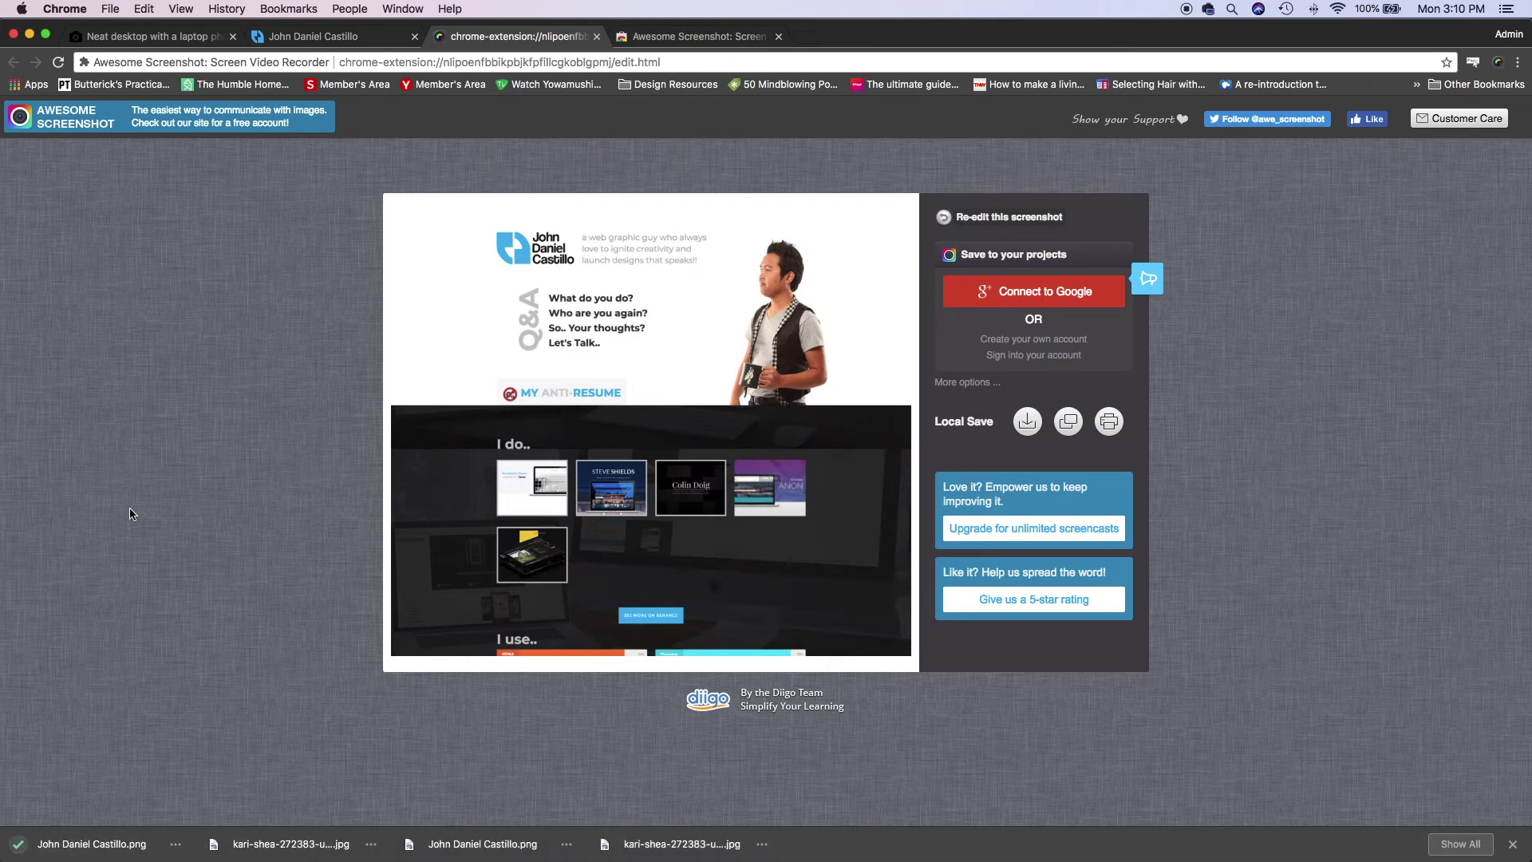
Switch to Photoshop and draw a red Rectangle Tool shape over the laptop's display, just inside the black bezel.
mouse_move(746, 858)
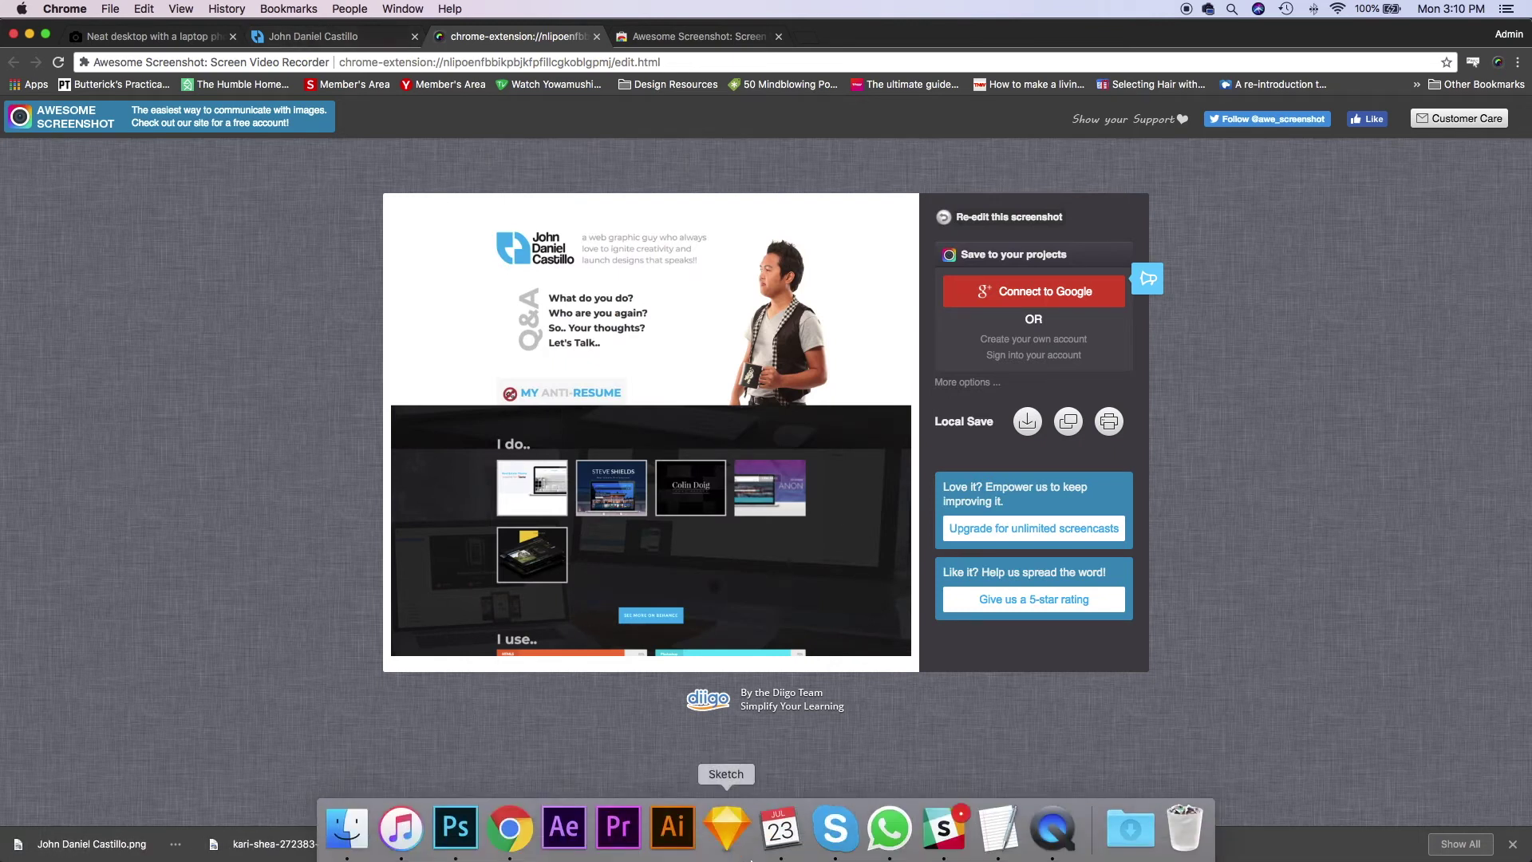
click(474, 815)
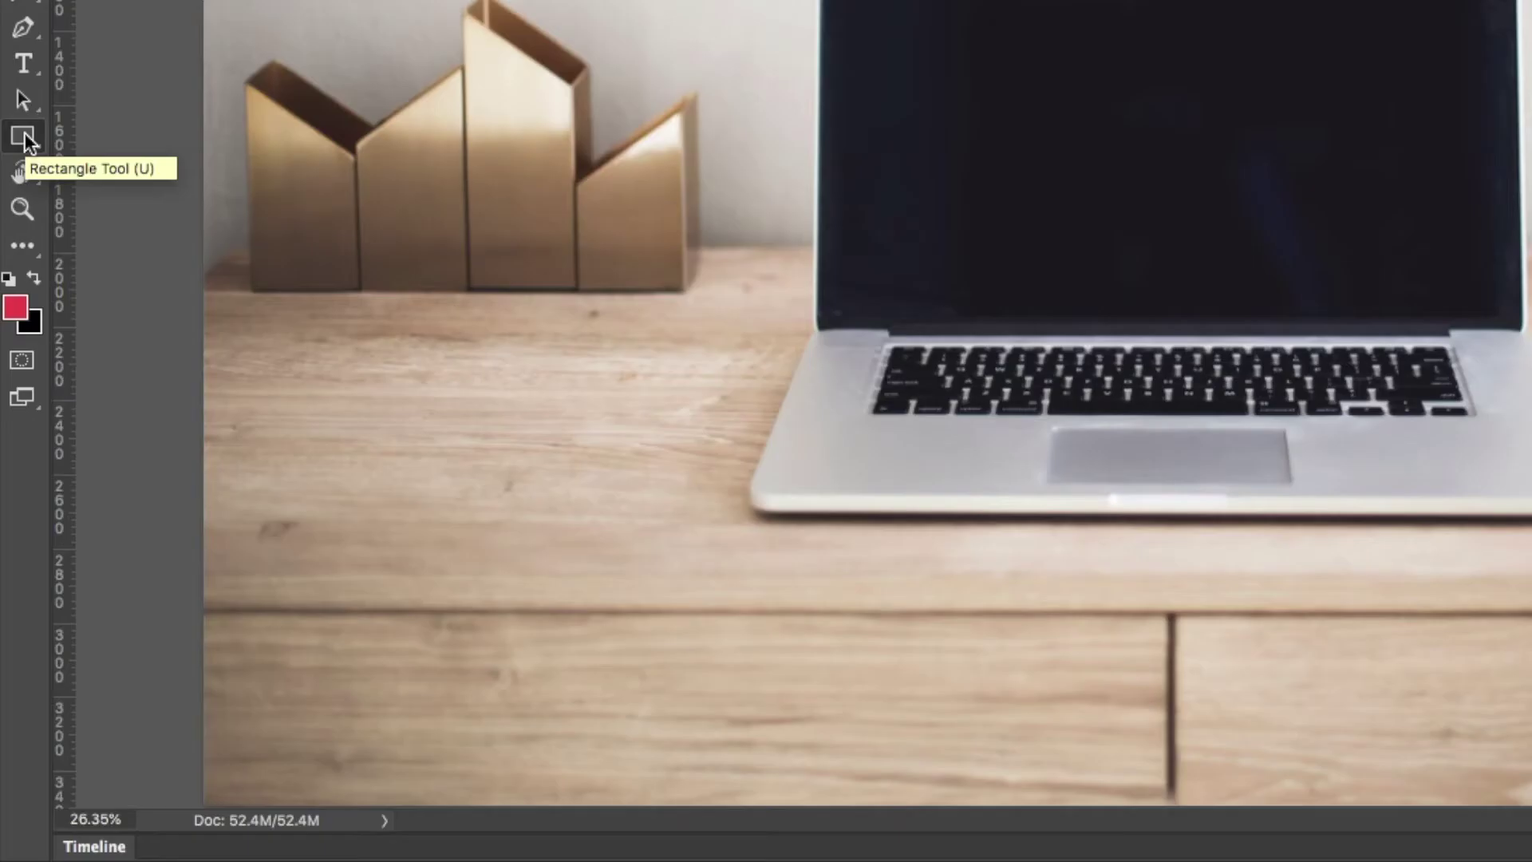
right_click(25, 137)
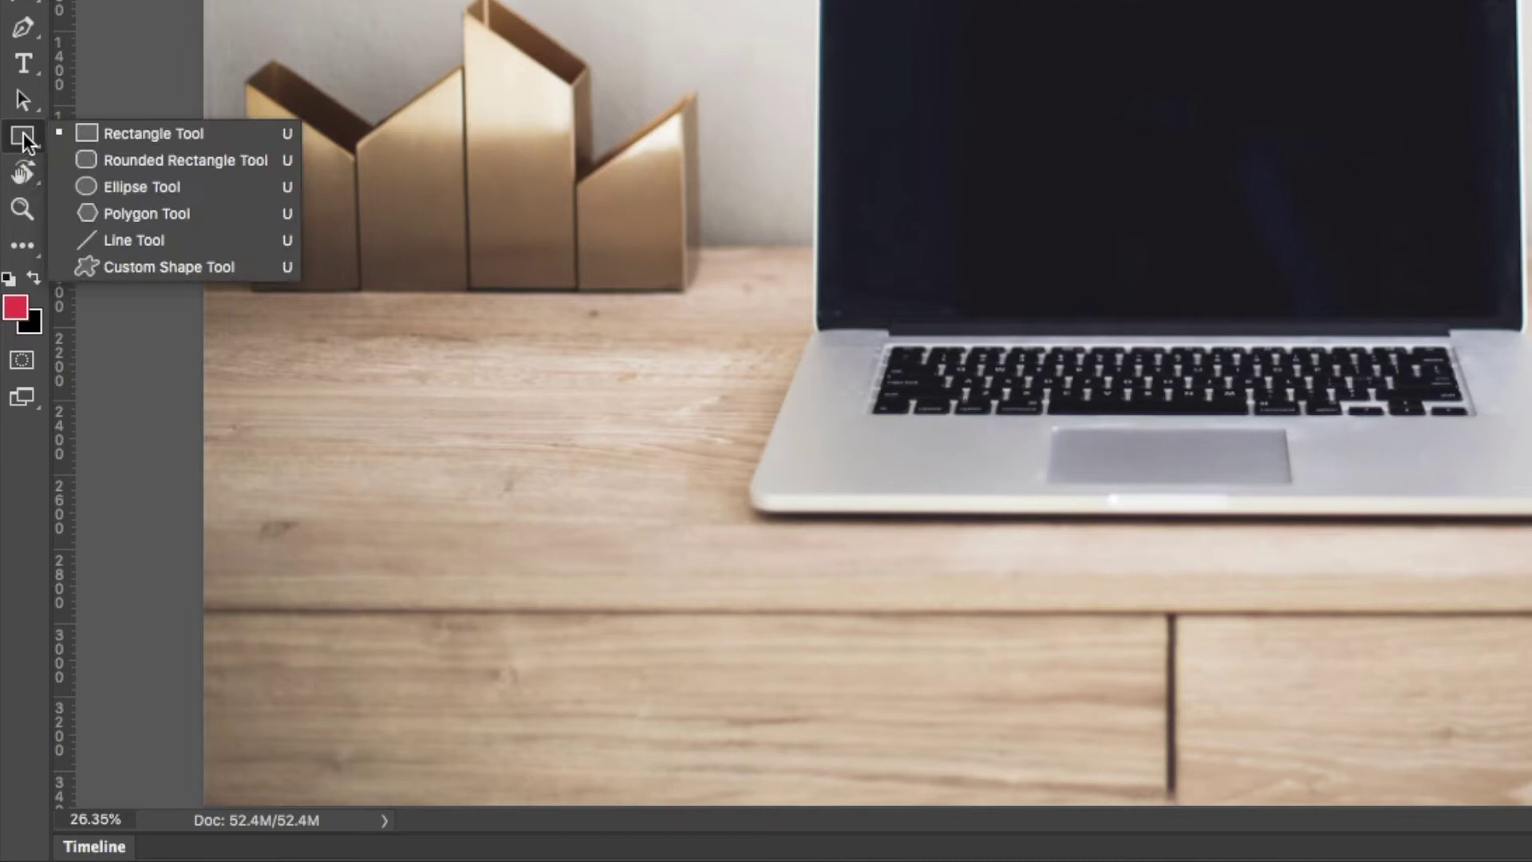
click(172, 132)
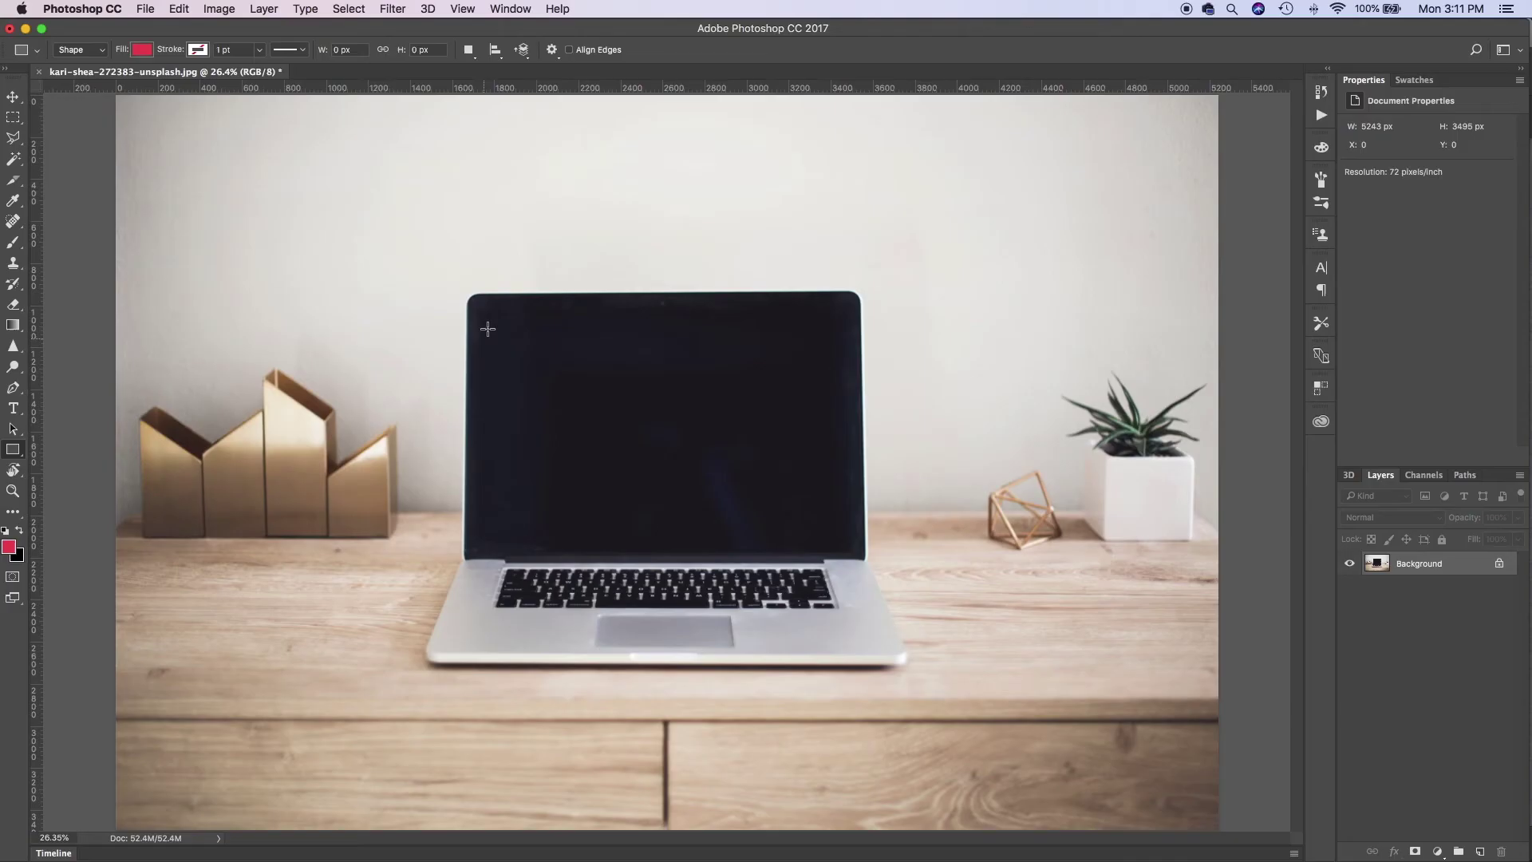
right_click(15, 452)
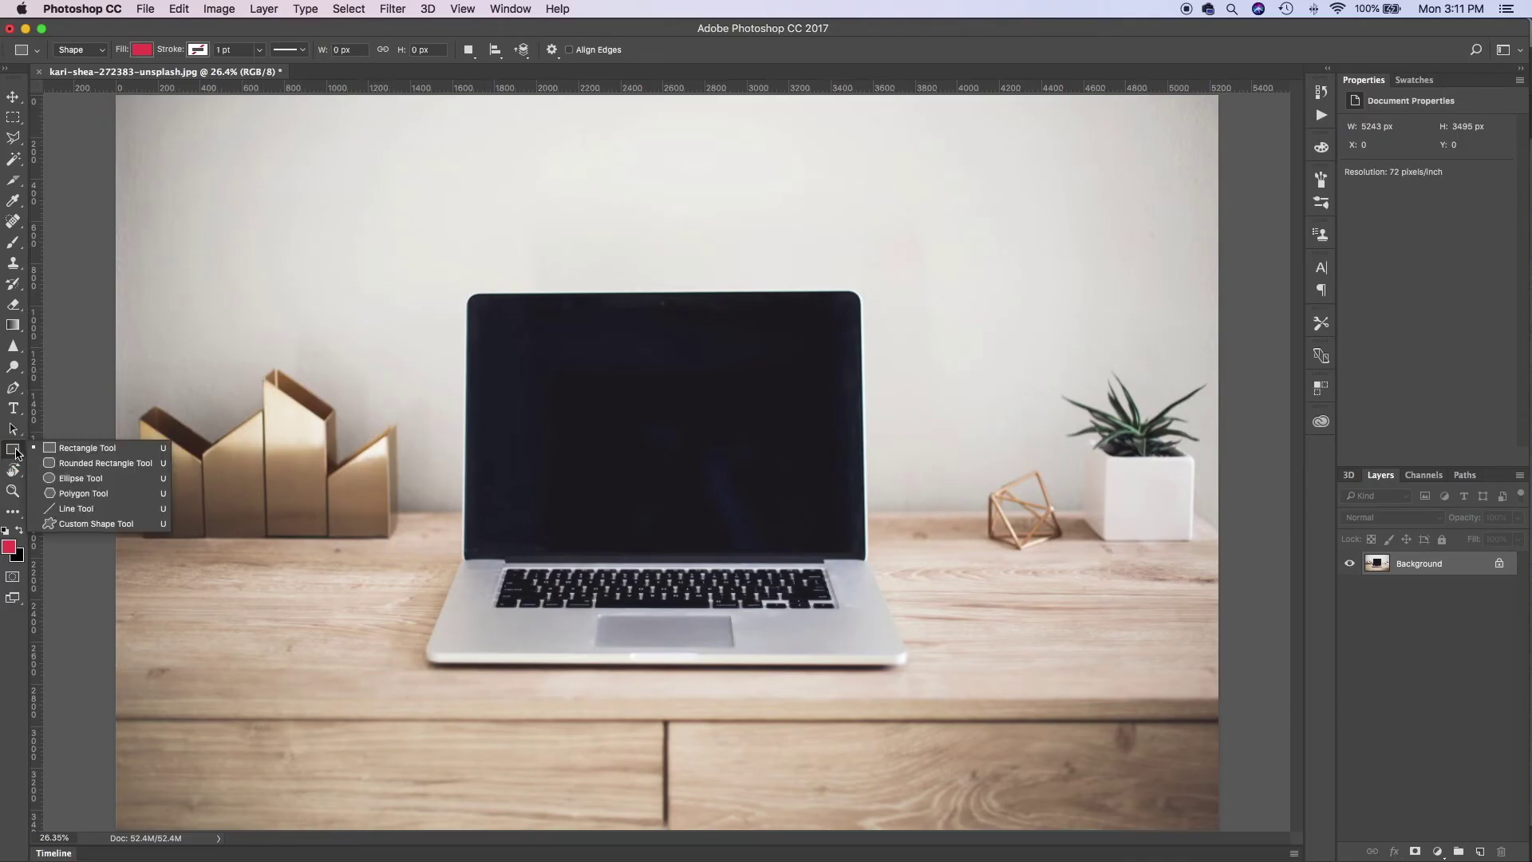
click(17, 453)
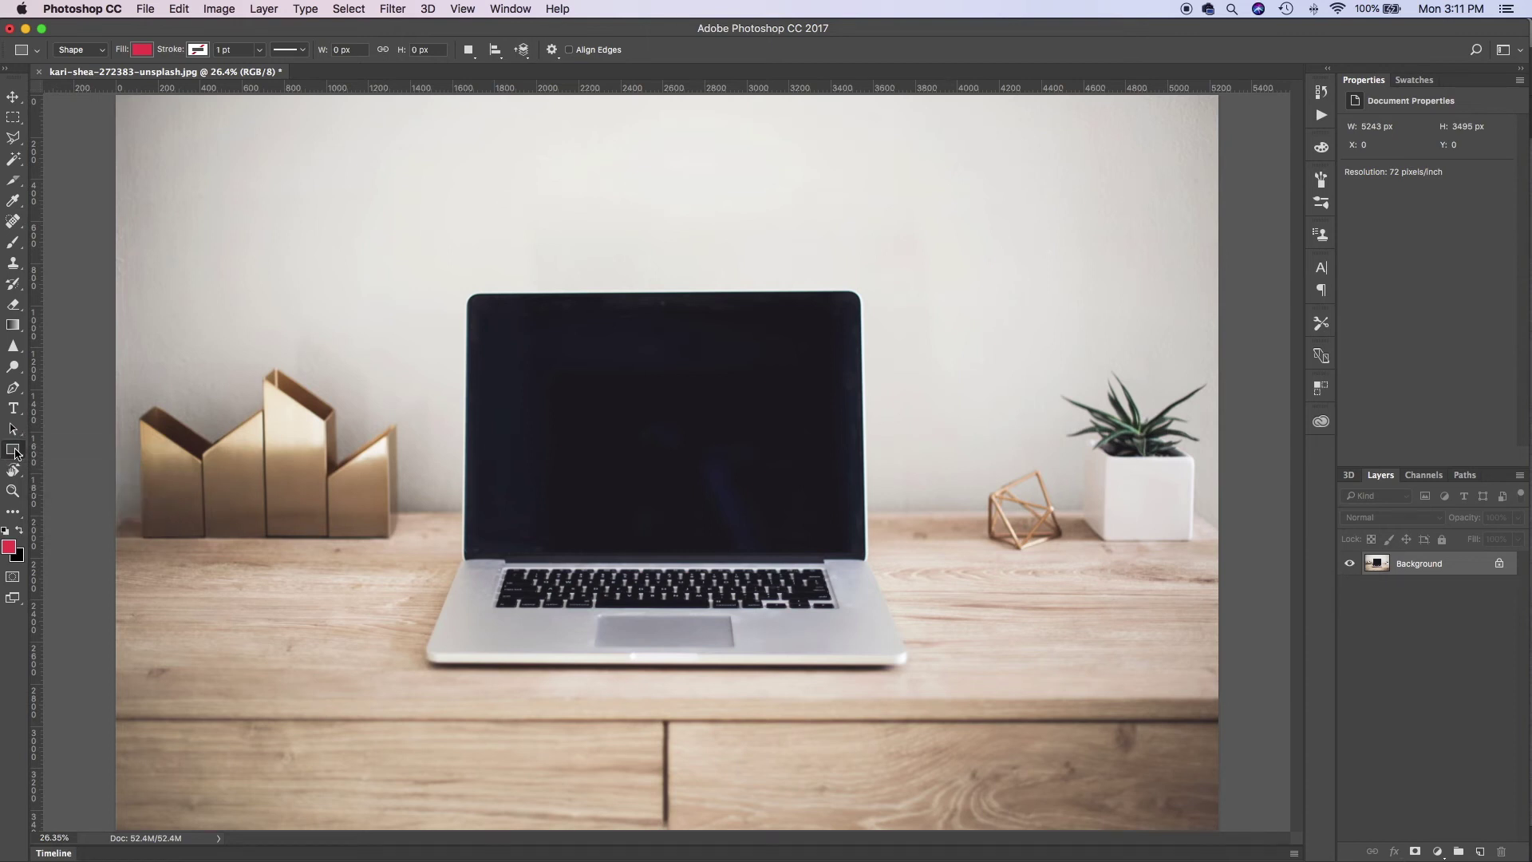
drag(481, 313, 849, 542)
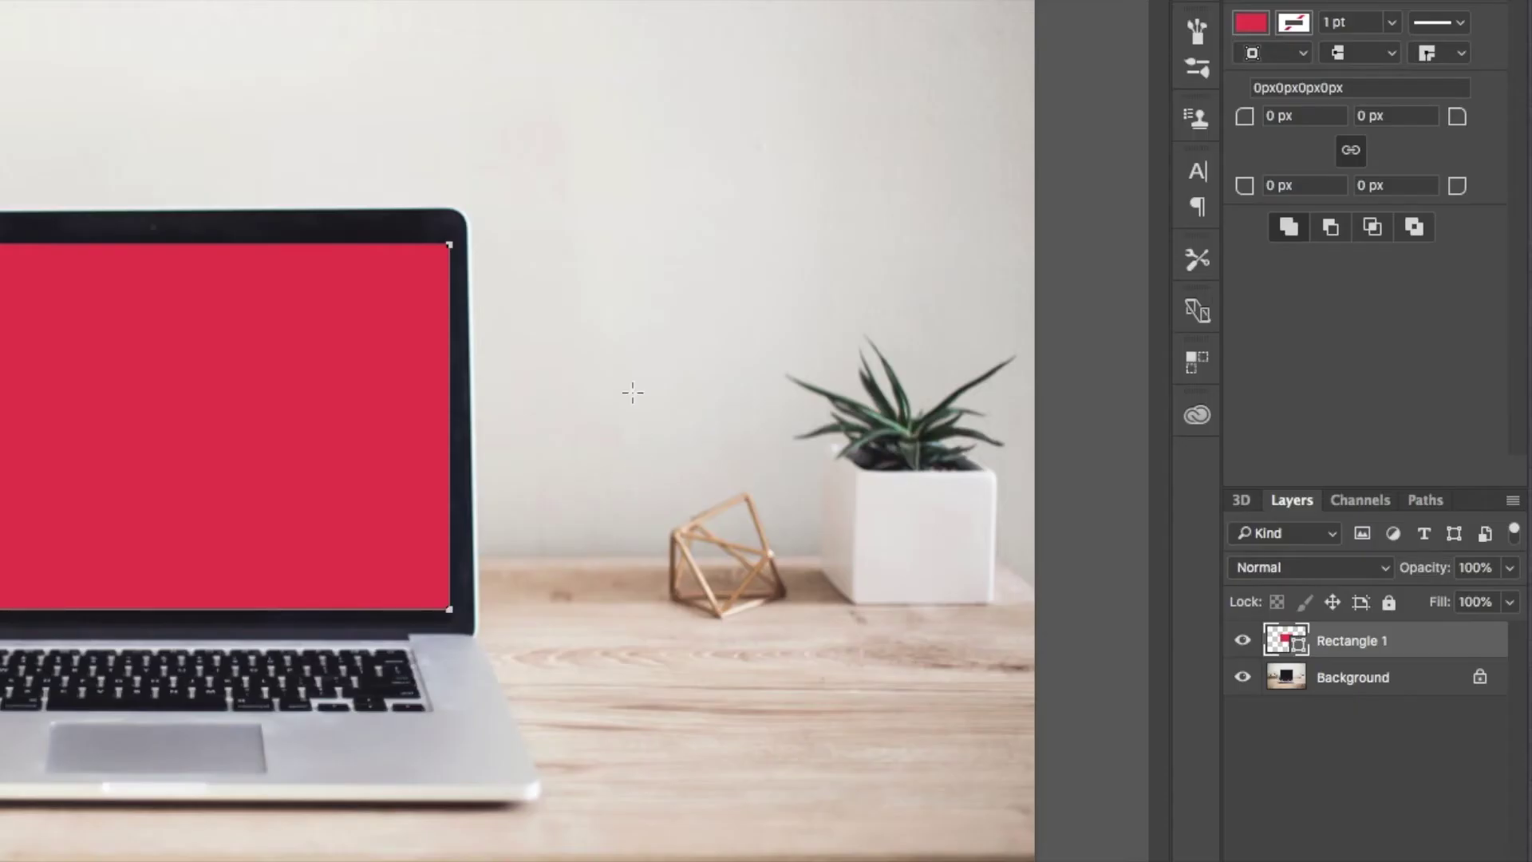
Convert the red rectangle to a Smart Object and distort its corners with Free Transform to match the laptop display's perspective.
right_click(1442, 648)
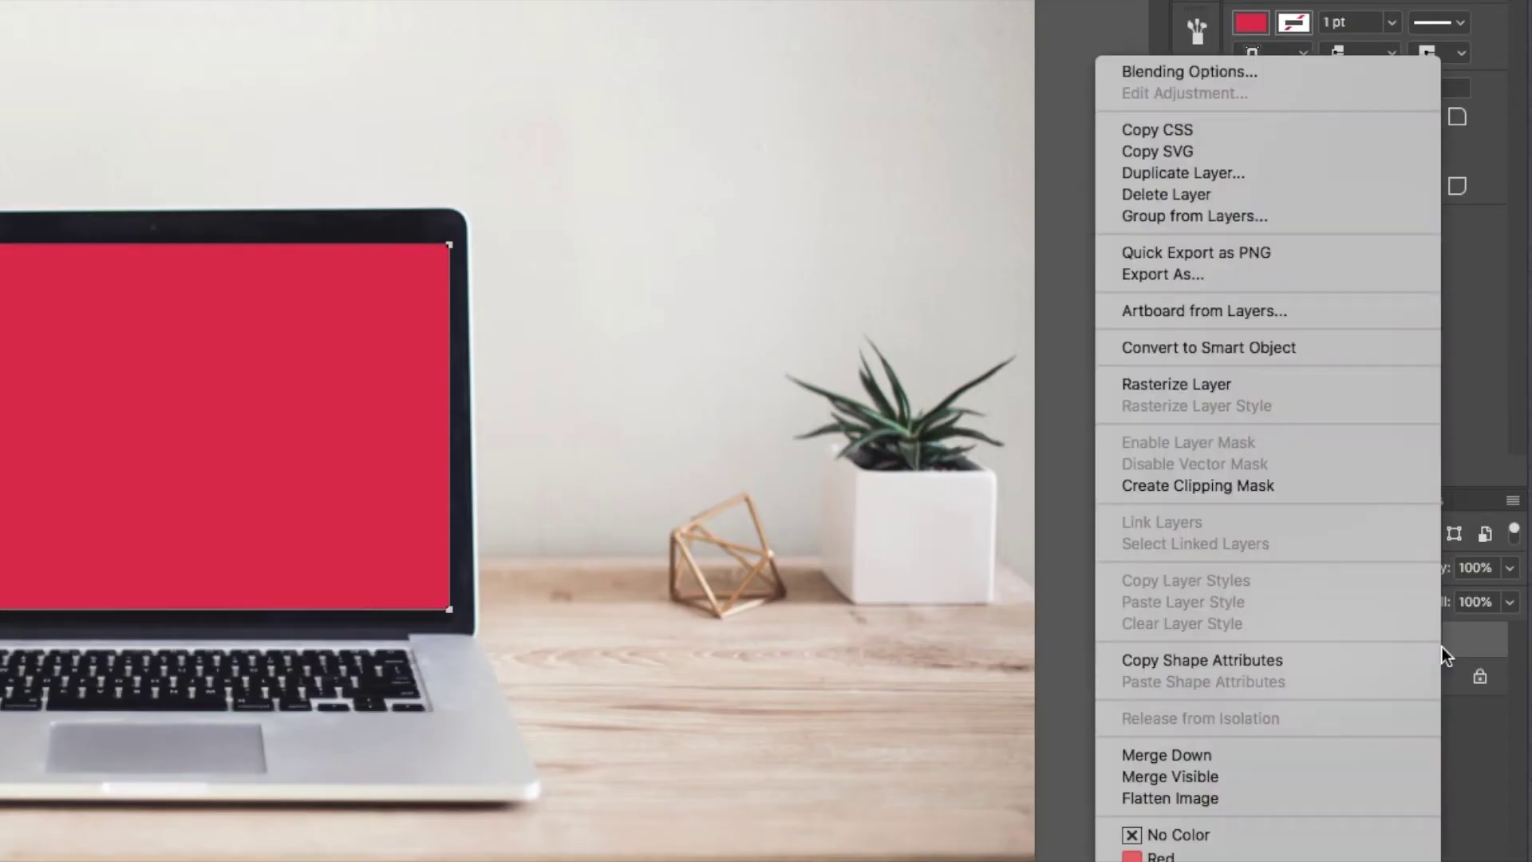
click(1171, 343)
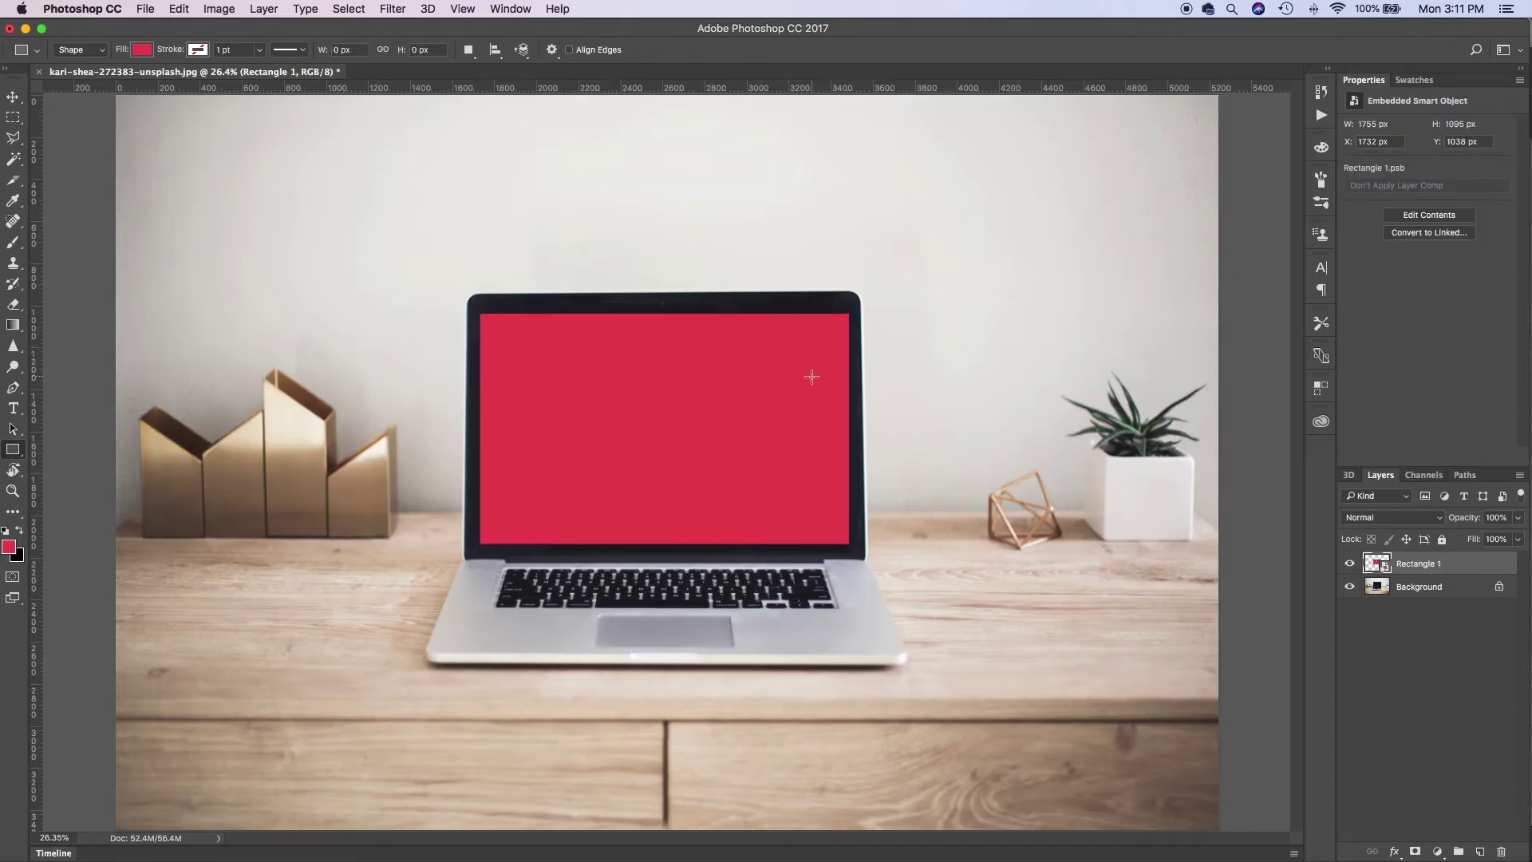
key(super+equal)
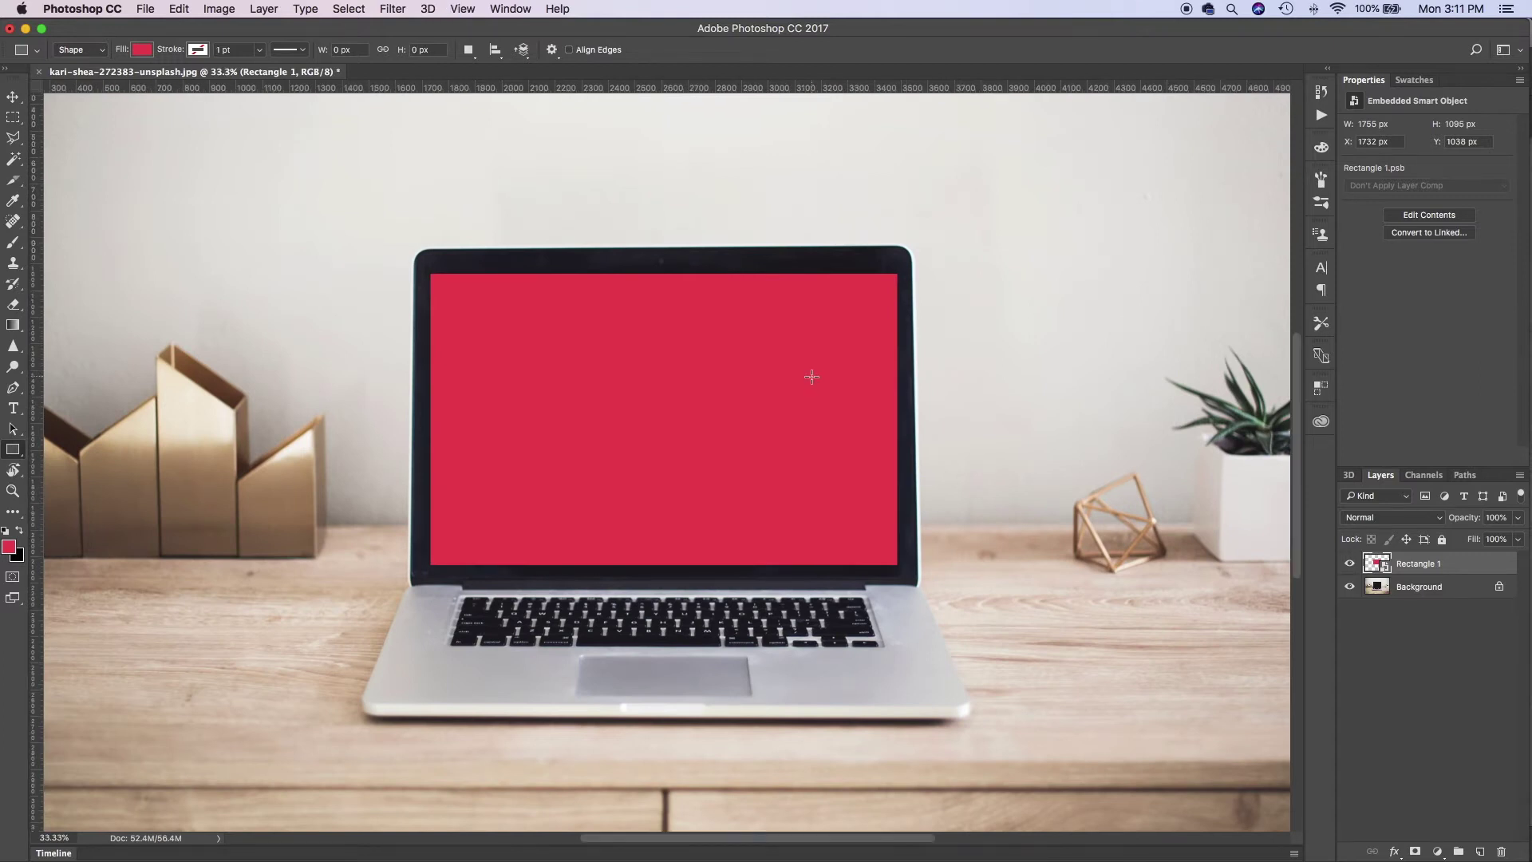
key(super+equal)
scroll(812, 376, right, 3)
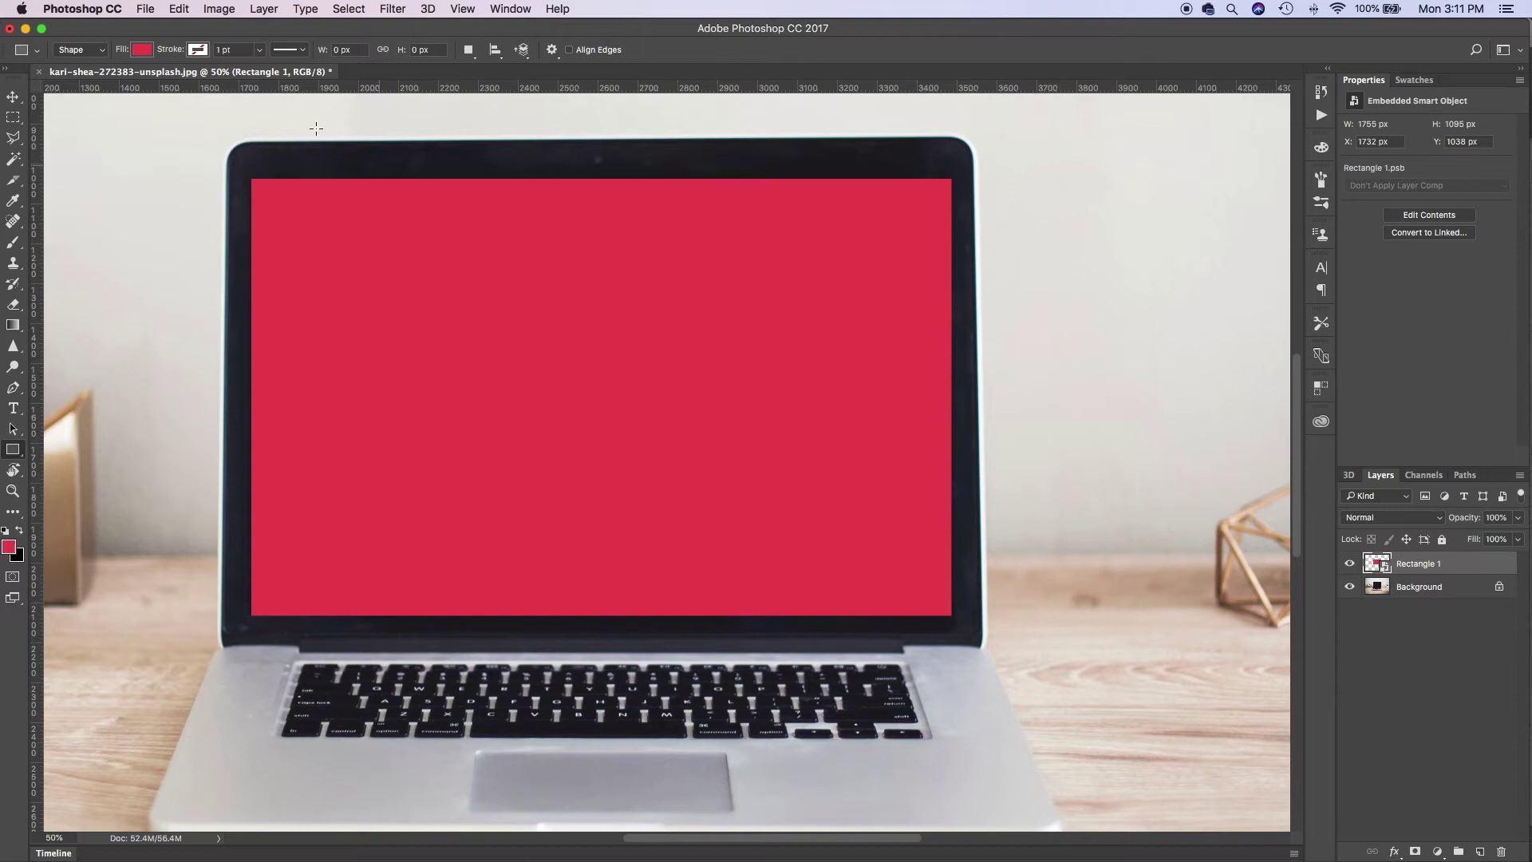
click(183, 11)
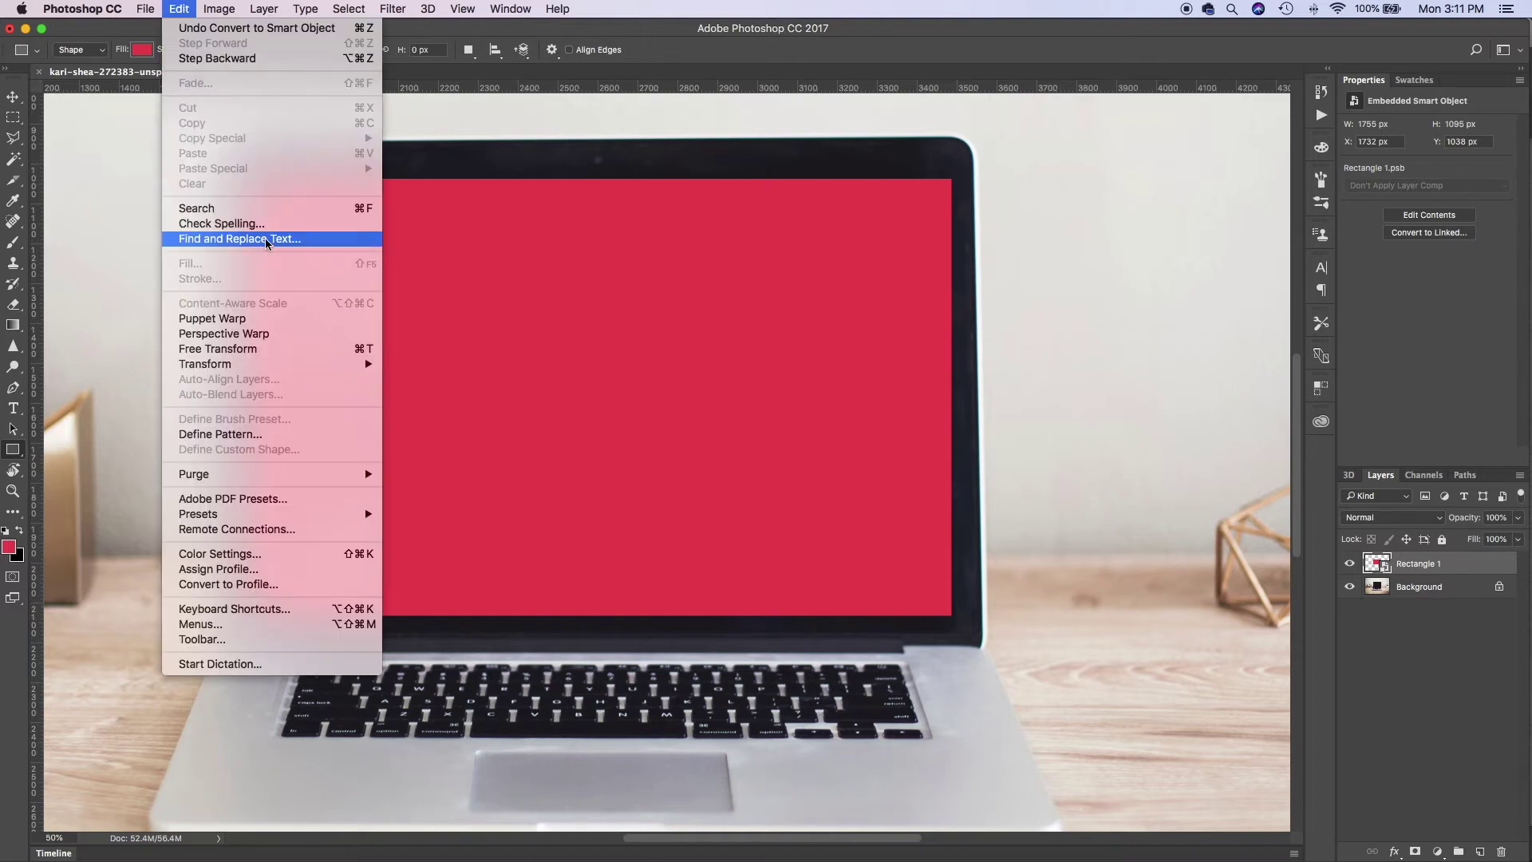
click(249, 350)
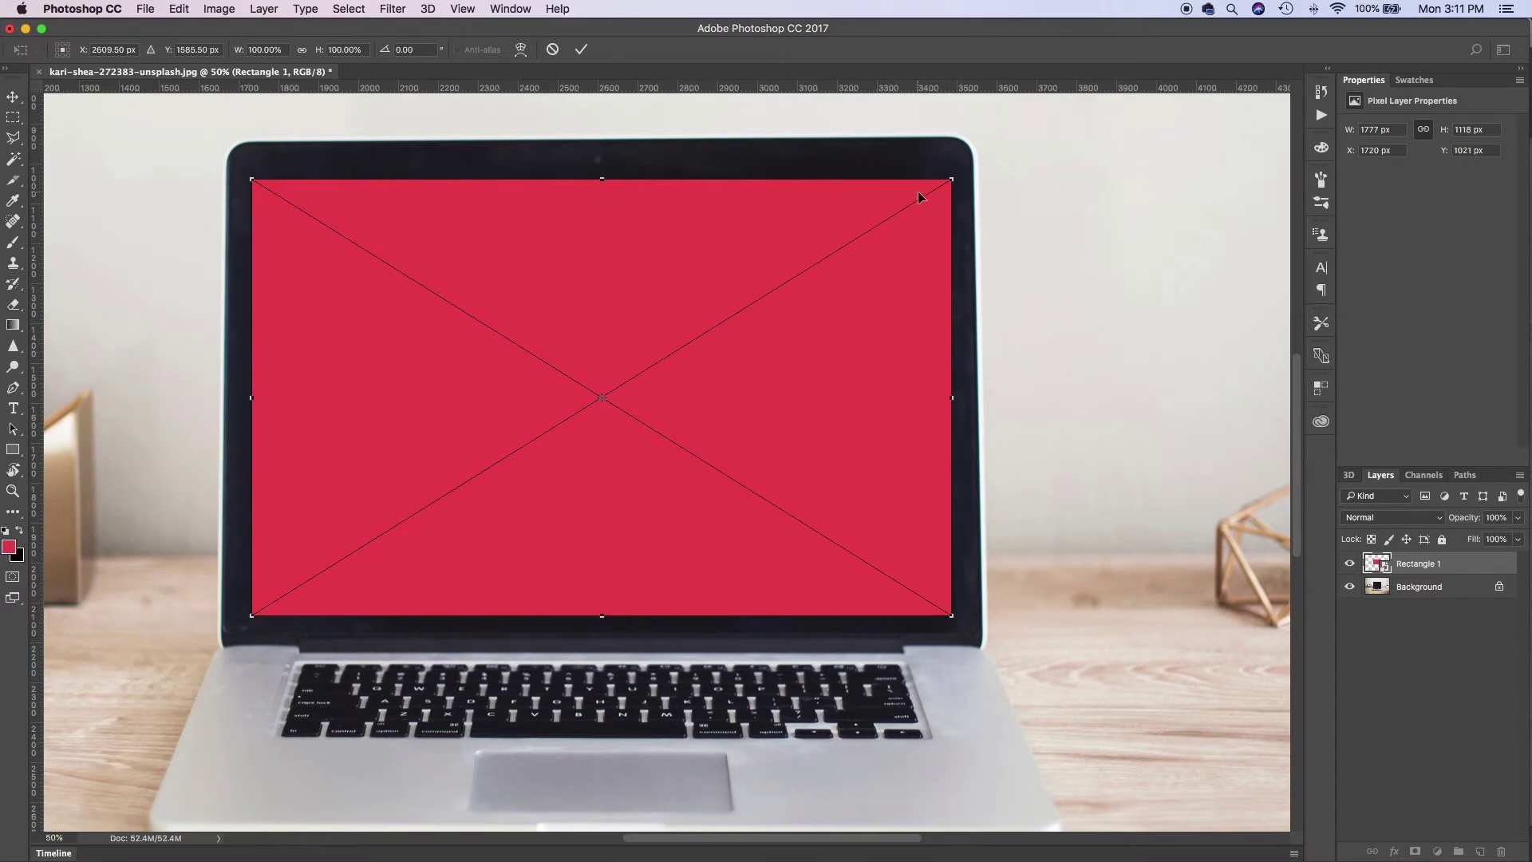
drag(953, 183, 945, 171)
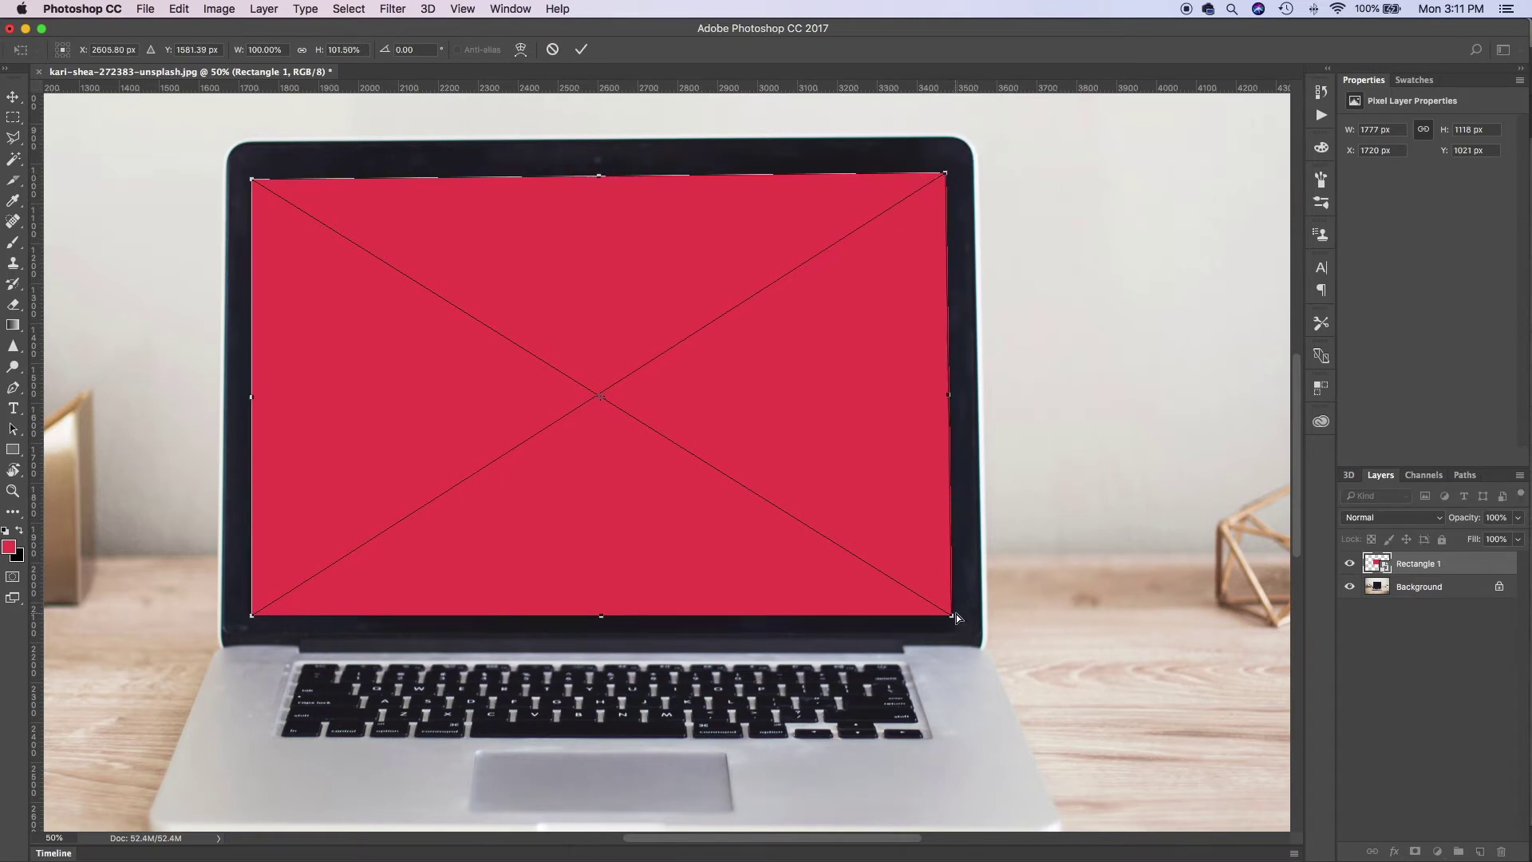
drag(250, 616, 247, 615)
drag(954, 620, 958, 616)
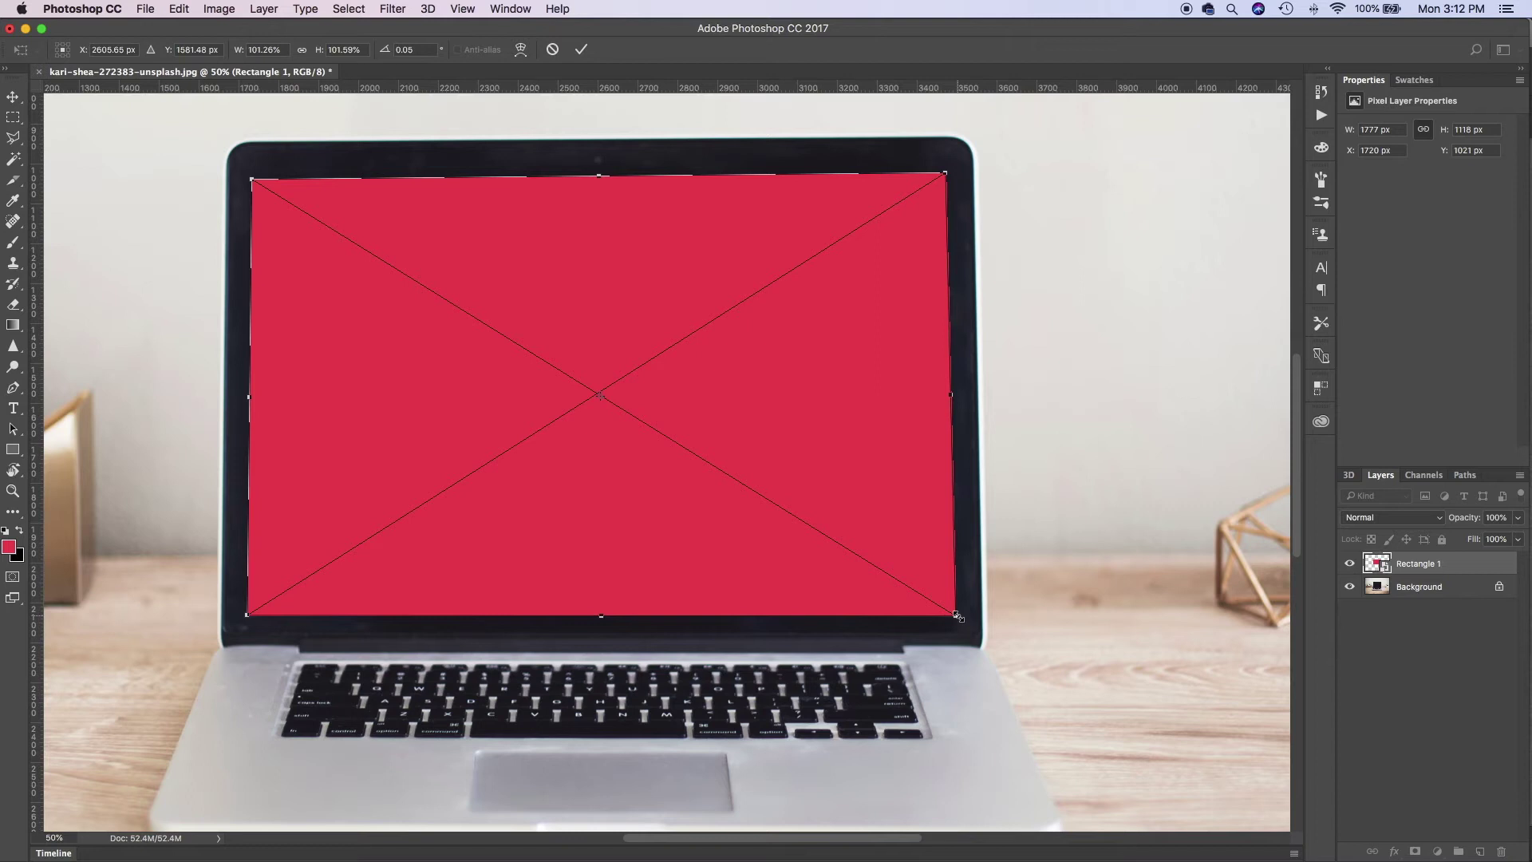
key(Return)
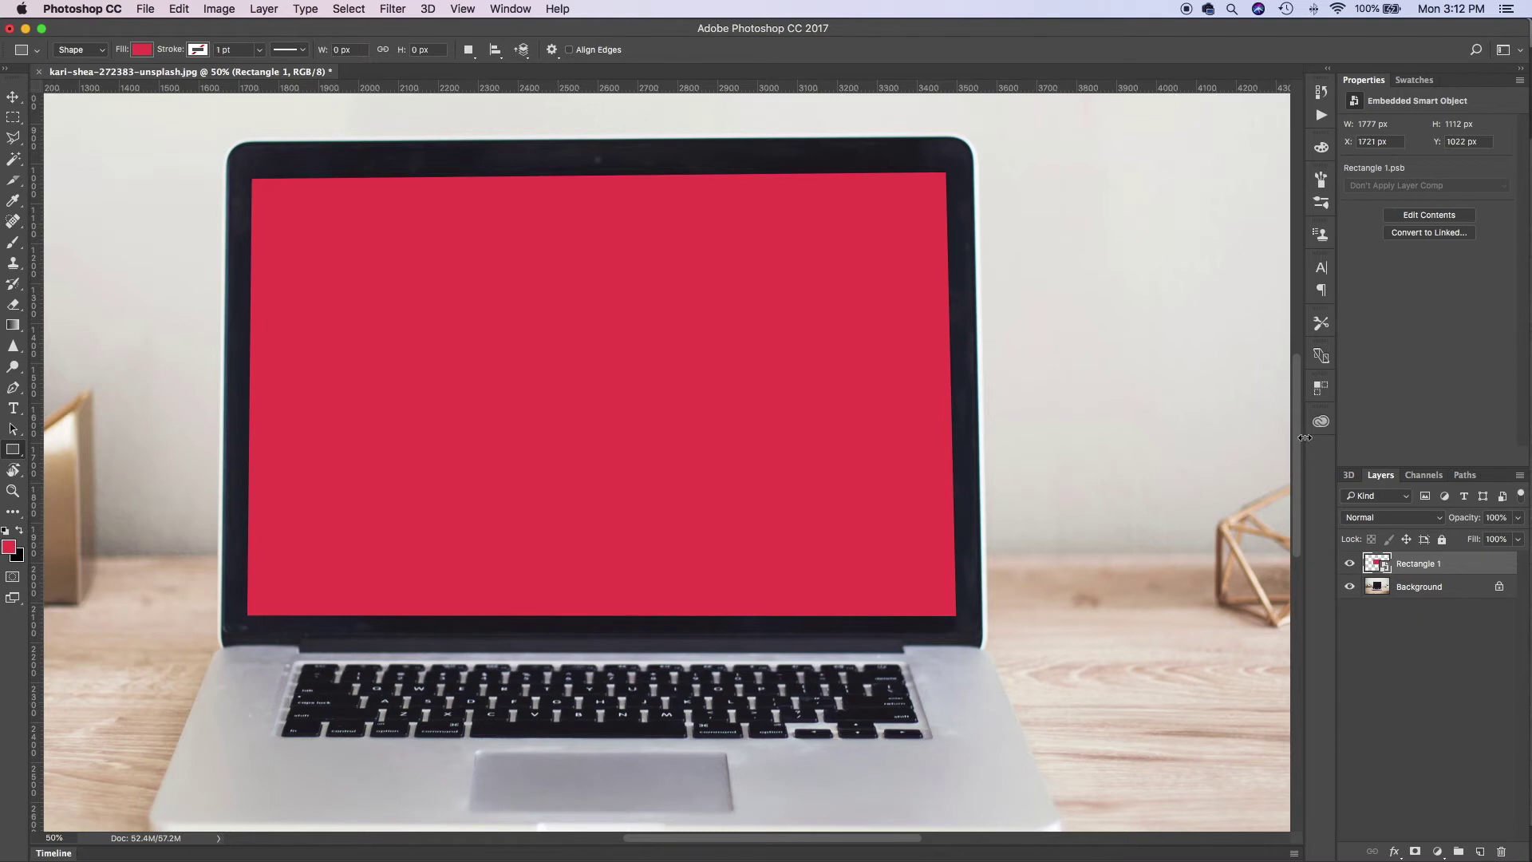
Open the rectangle Smart Object's contents and place the full-page portfolio screenshot PNG from the Downloads folder into it.
double_click(1375, 564)
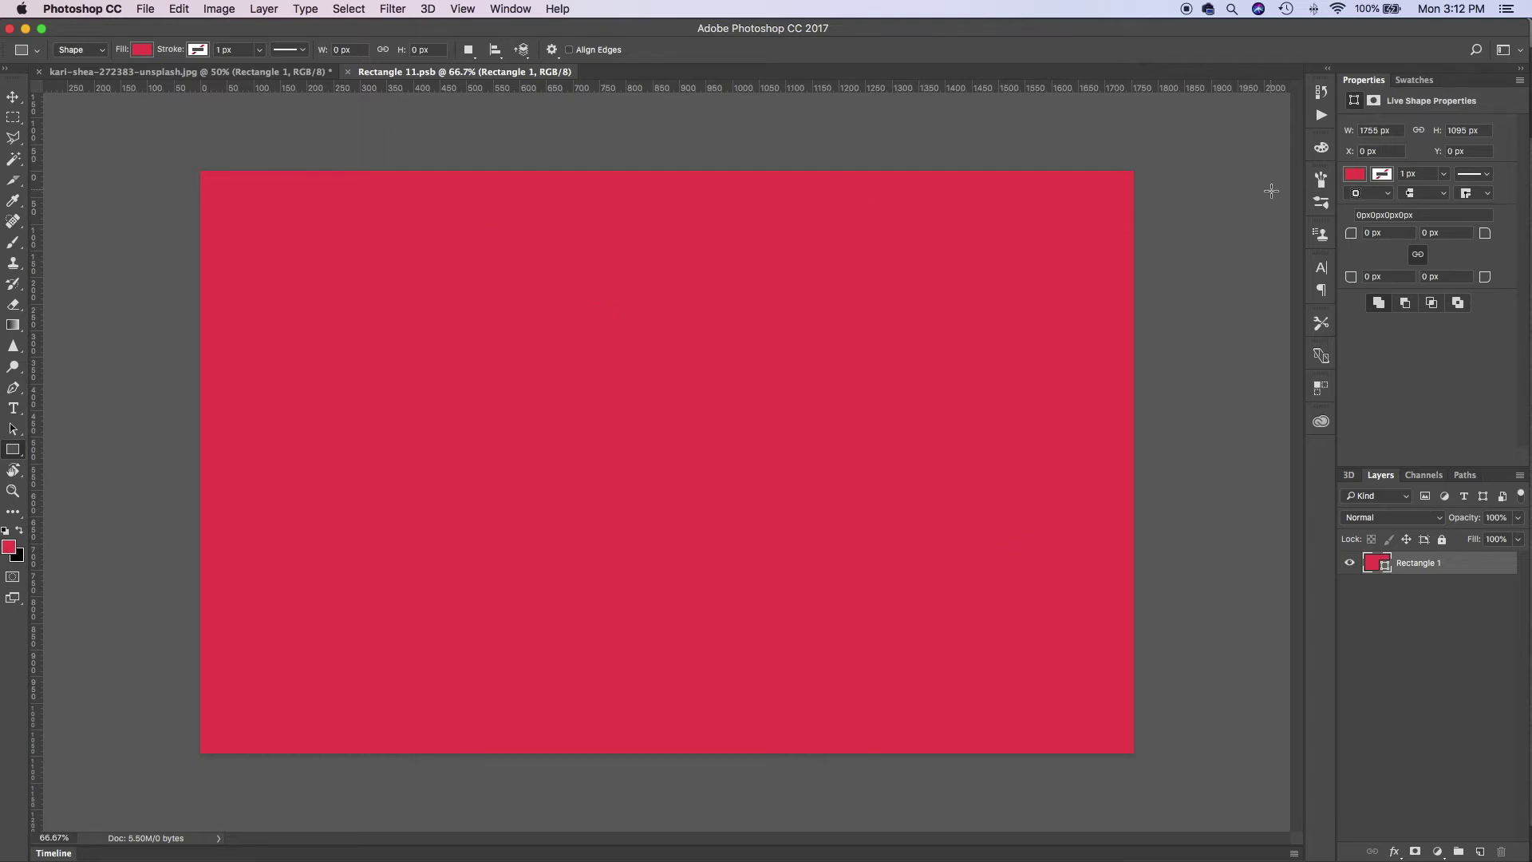
key(super+Tab)
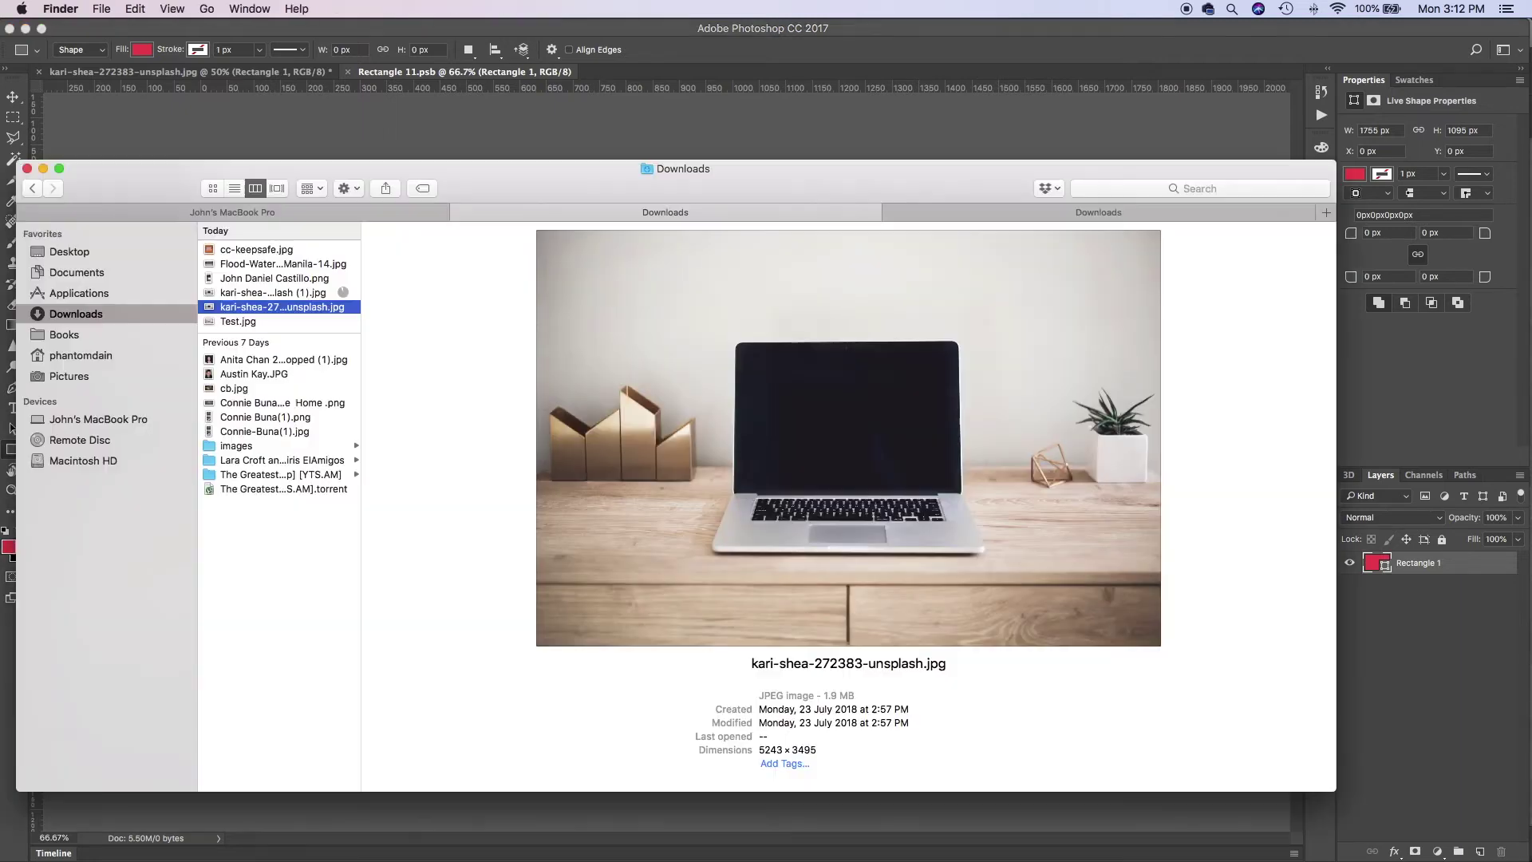
click(264, 281)
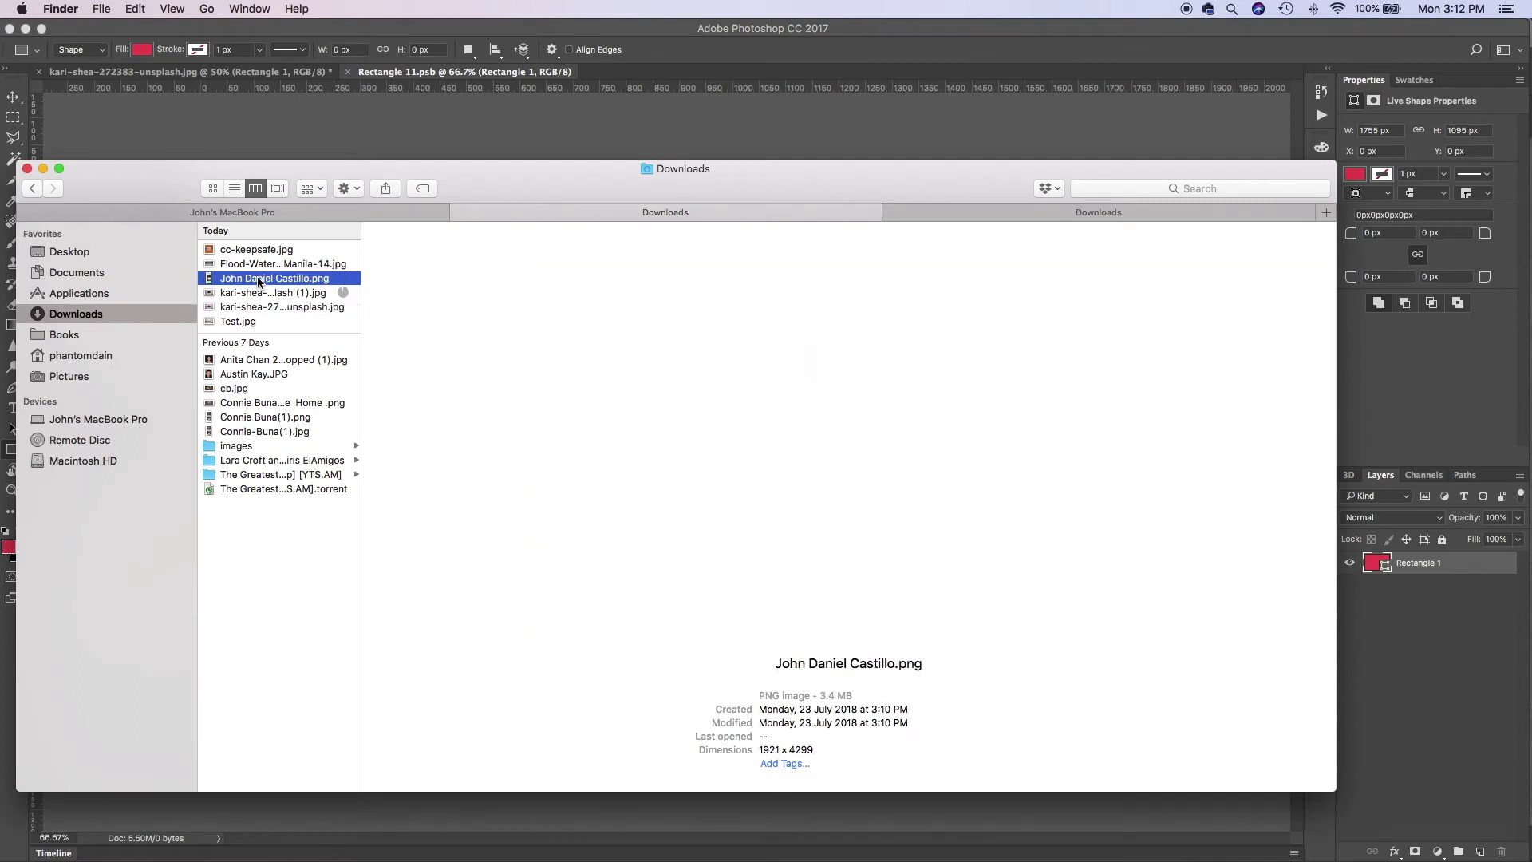
drag(264, 281, 319, 140)
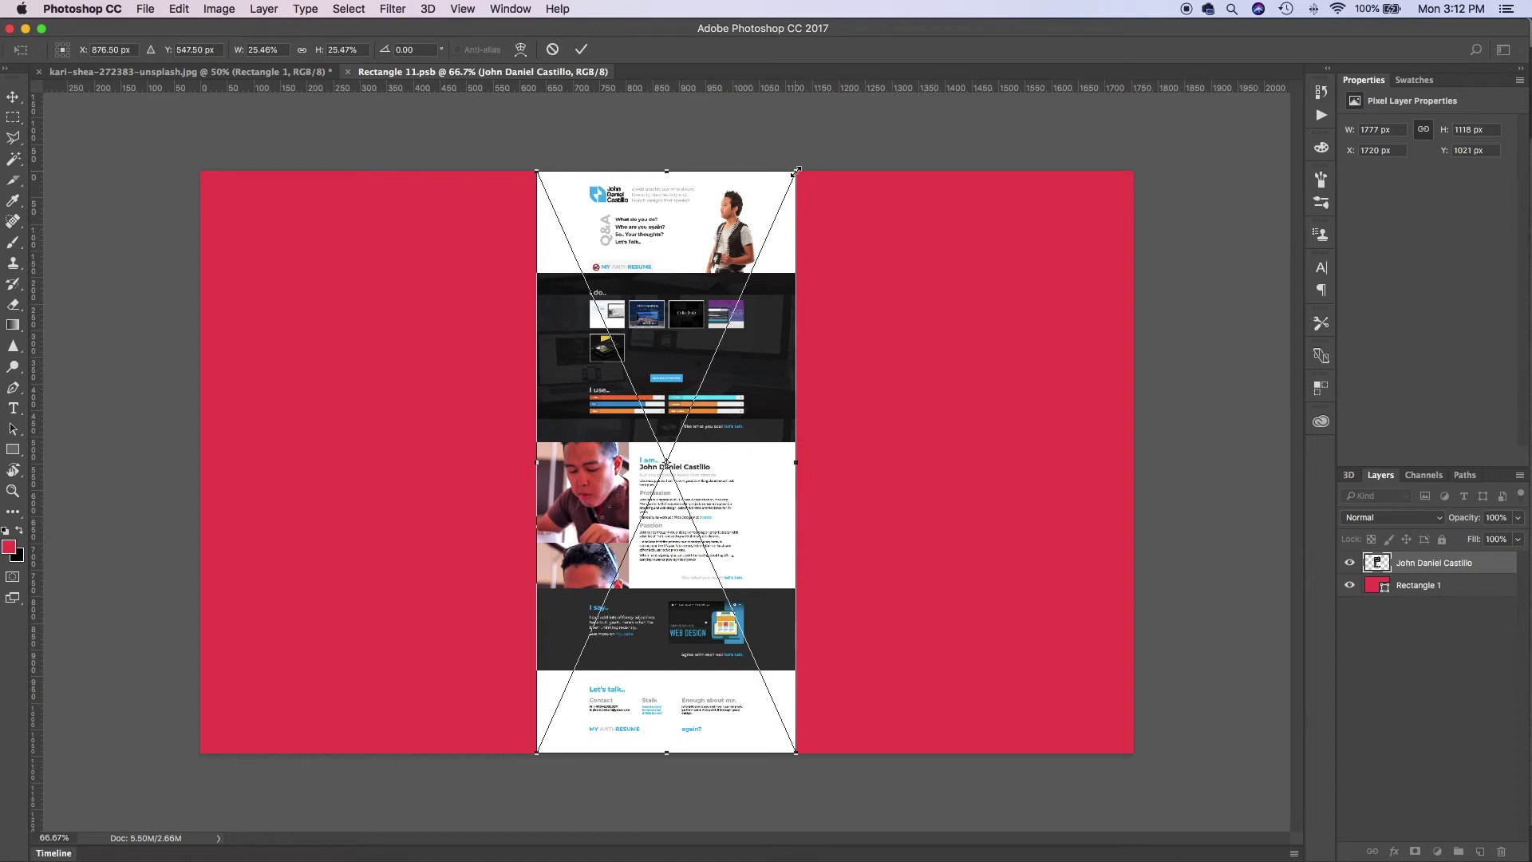
Enlarge the placed screenshot to about 89% width and 84% height, aligning its upper-left corner with the canvas corner.
mouse_move(796, 170)
mouse_down()
mouse_move(818, 152)
mouse_move(804, 160)
mouse_up()
key(super+z)
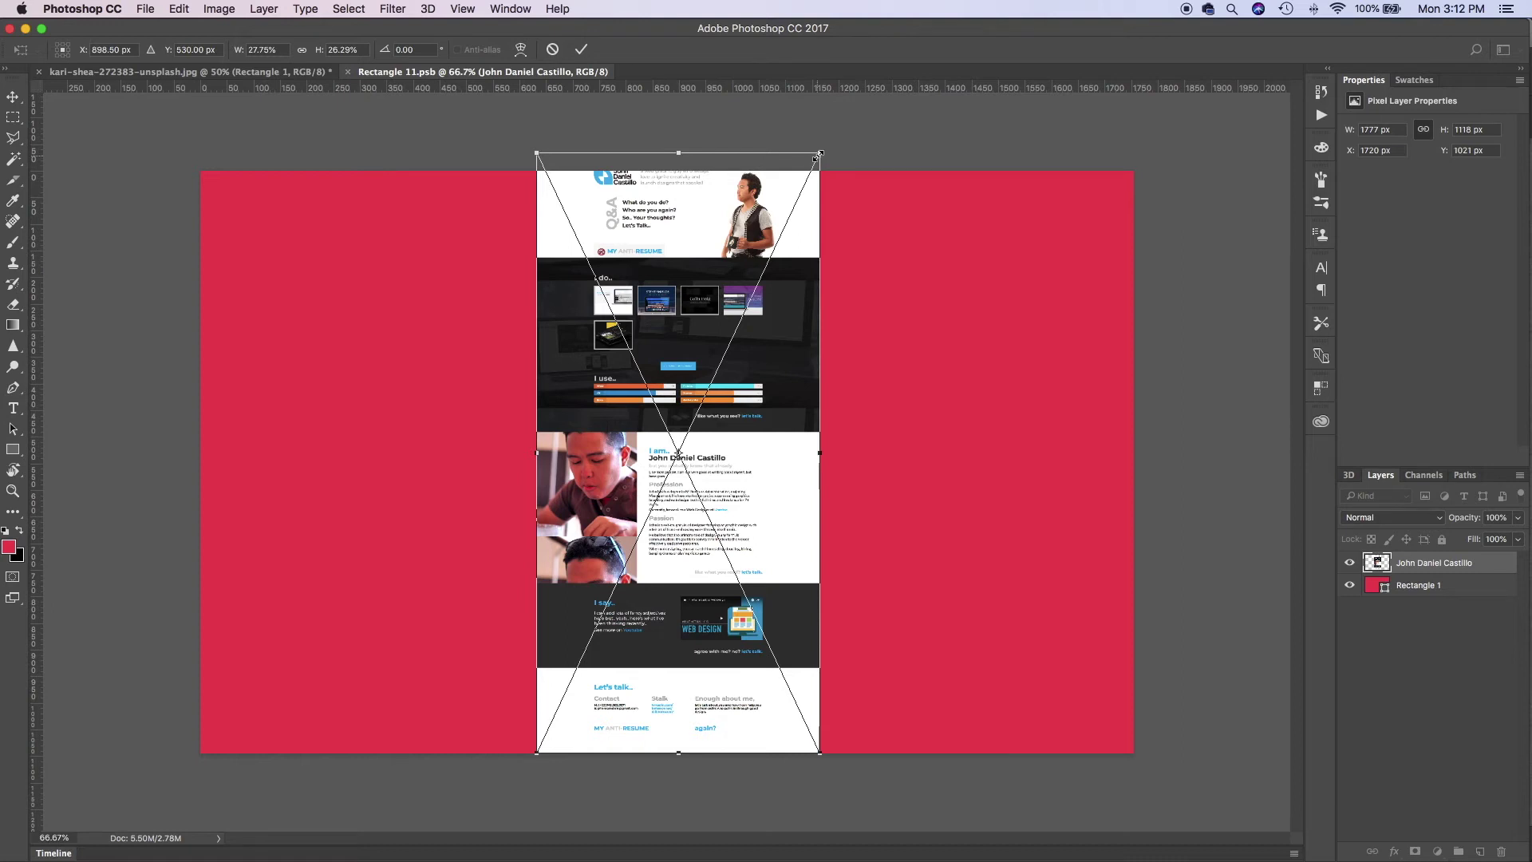
drag(819, 152, 855, 93)
drag(785, 356, 785, 524)
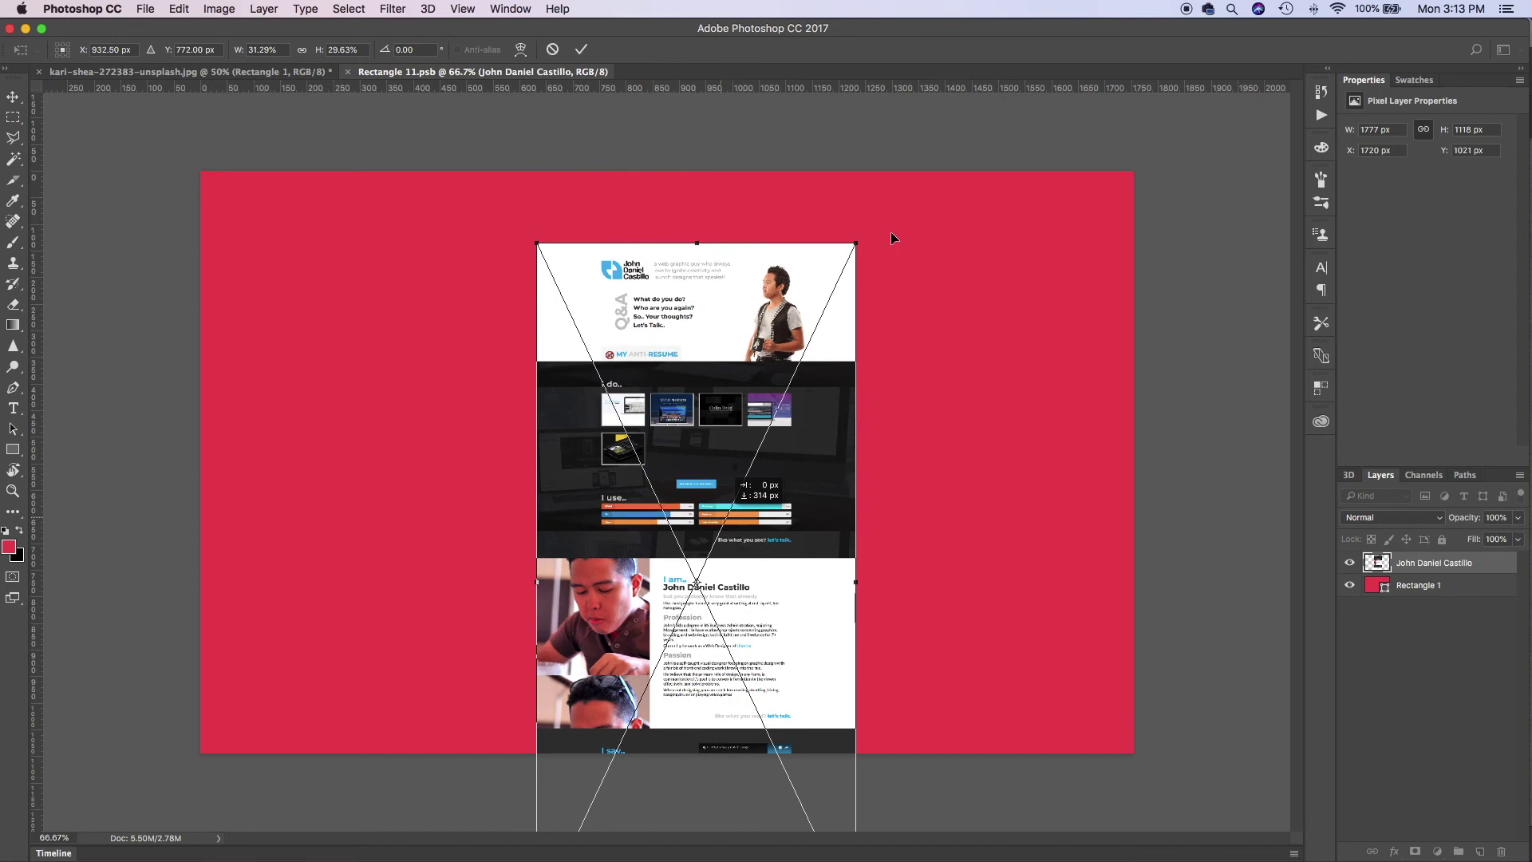
drag(855, 243, 987, 130)
drag(629, 411, 451, 589)
drag(742, 283, 862, 213)
drag(791, 177, 1046, 14)
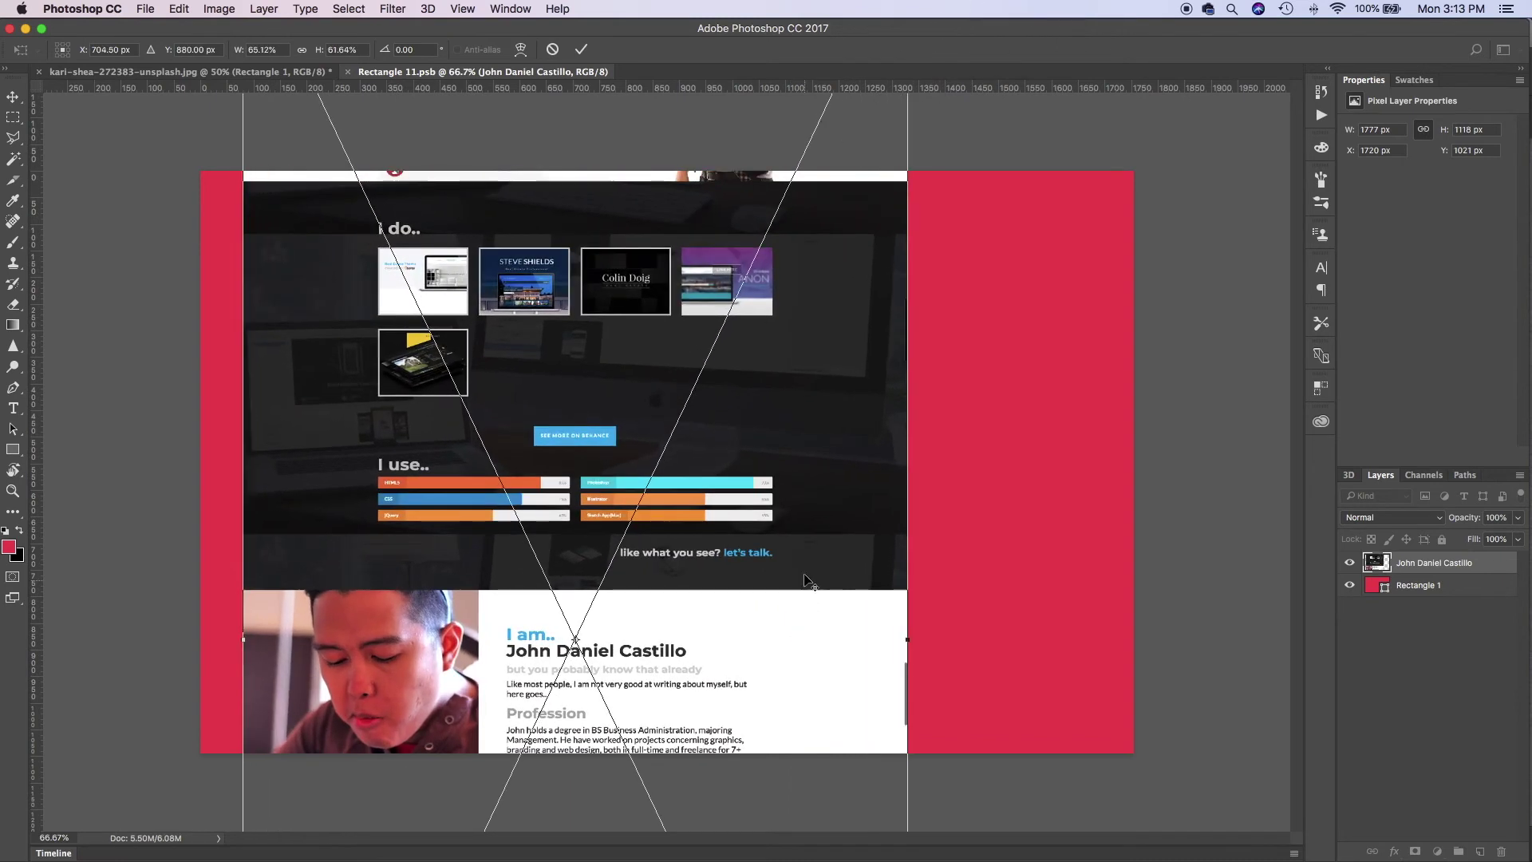
drag(850, 579, 858, 814)
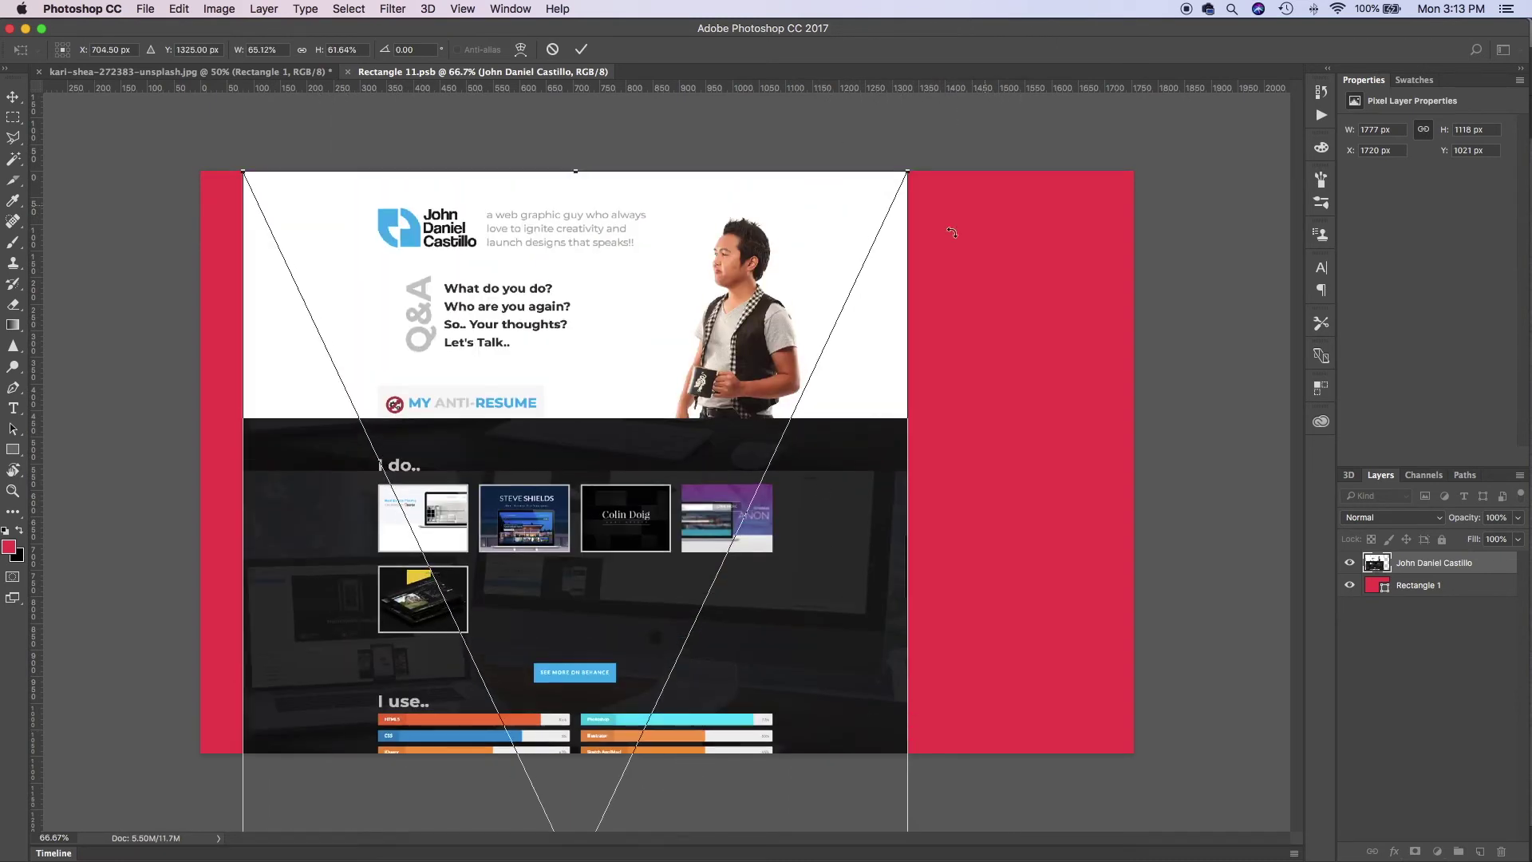
drag(907, 171, 1116, 151)
drag(595, 445, 673, 700)
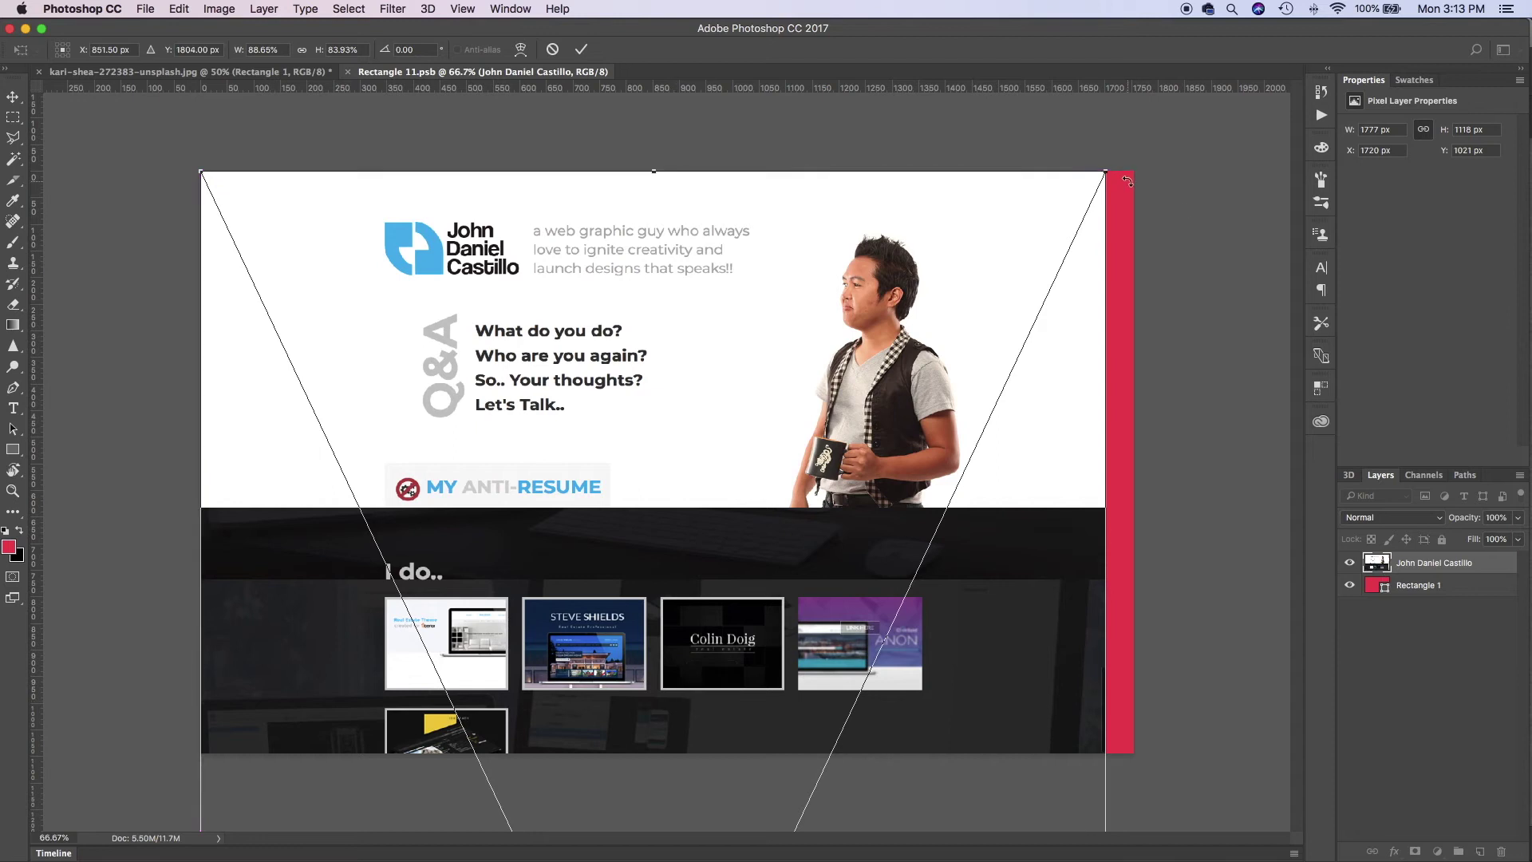
Scale the screenshot to about 130% width and 123% height so its header fills the canvas from the upper edge, and commit the placement.
drag(1105, 176, 1304, 6)
drag(704, 289, 699, 497)
drag(1206, 165, 1328, 24)
drag(1153, 202, 1154, 202)
drag(887, 359, 834, 524)
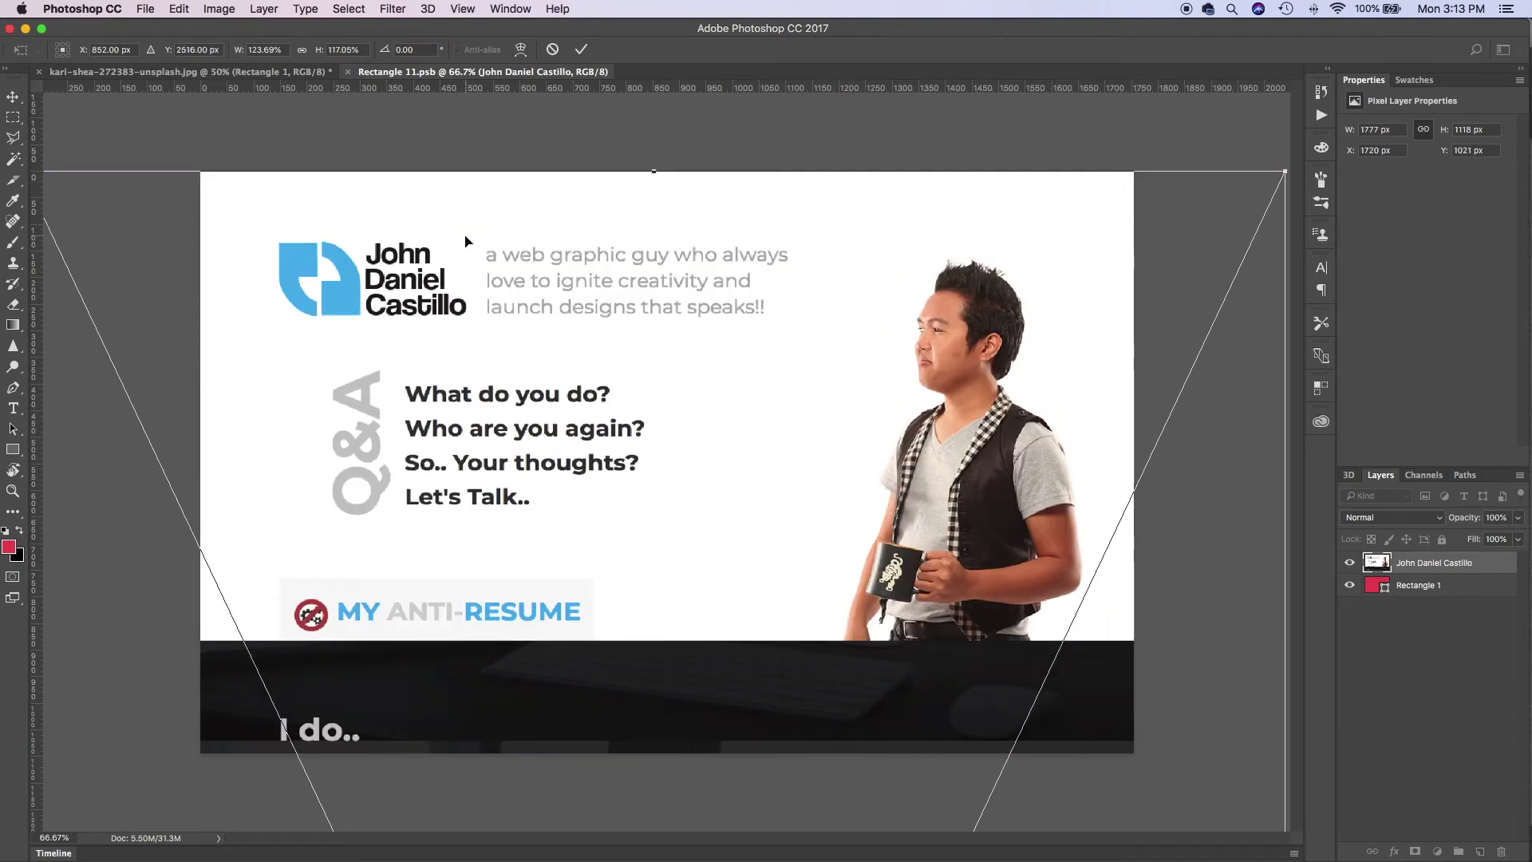
key(super+minus)
key(super+minus)
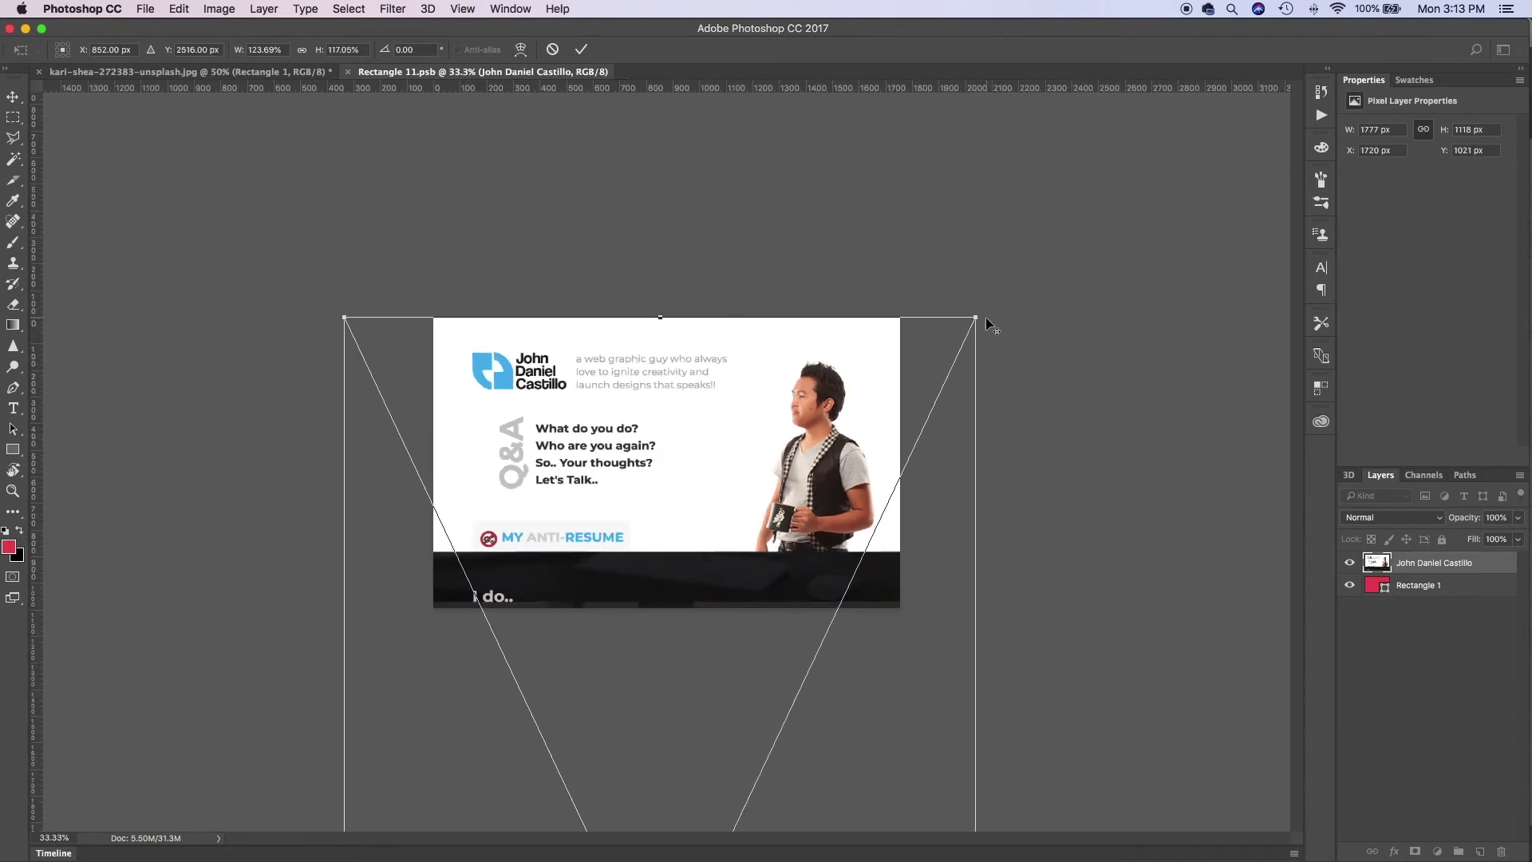
drag(974, 316, 995, 295)
drag(679, 431, 679, 454)
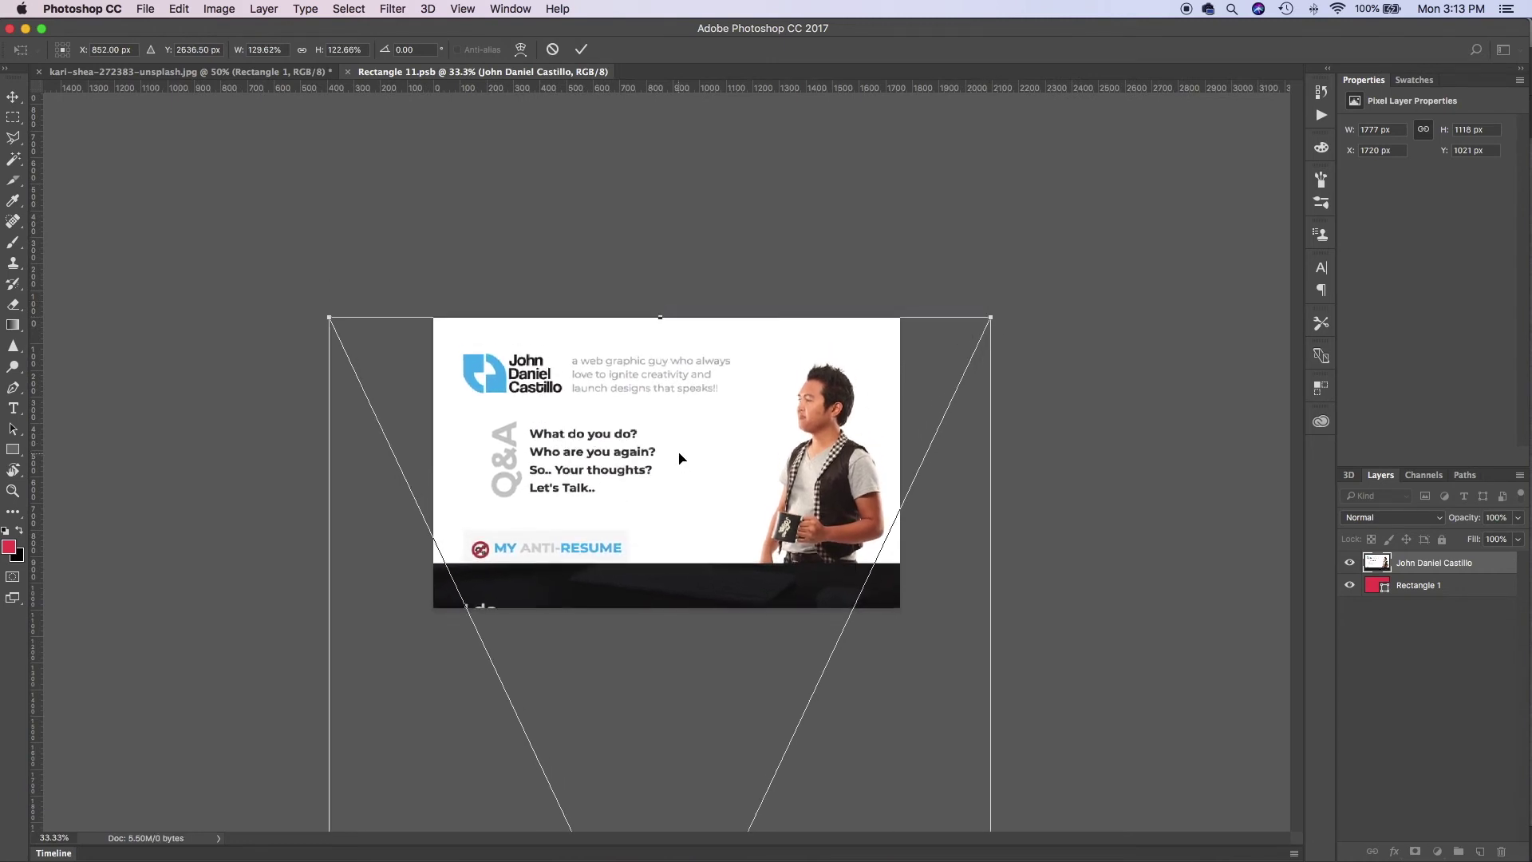
key(Return)
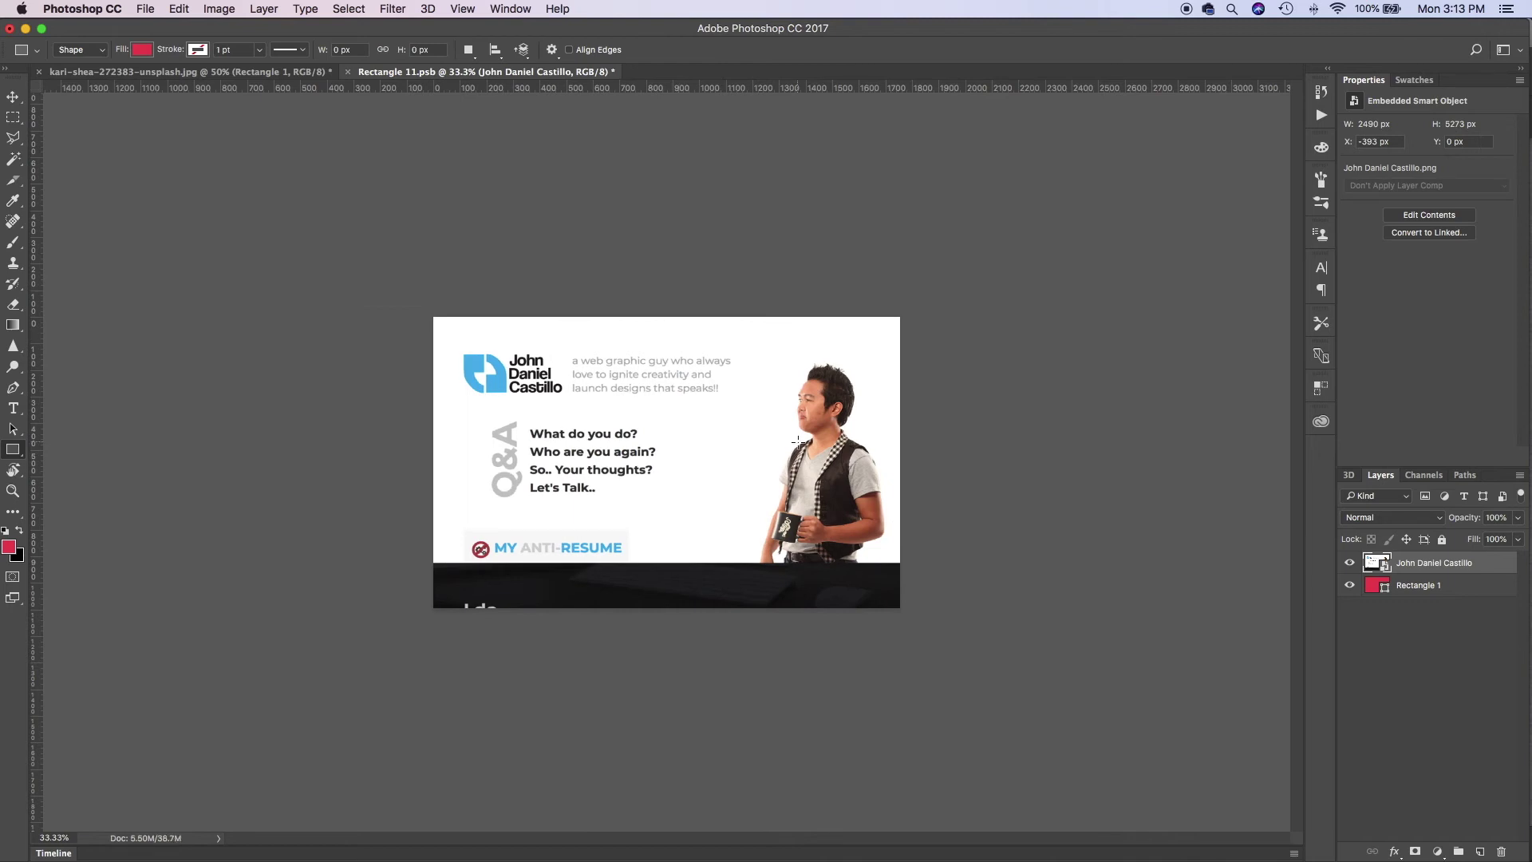
Save the Smart Object's contents and close its document to return to the full laptop photo.
key(super+s)
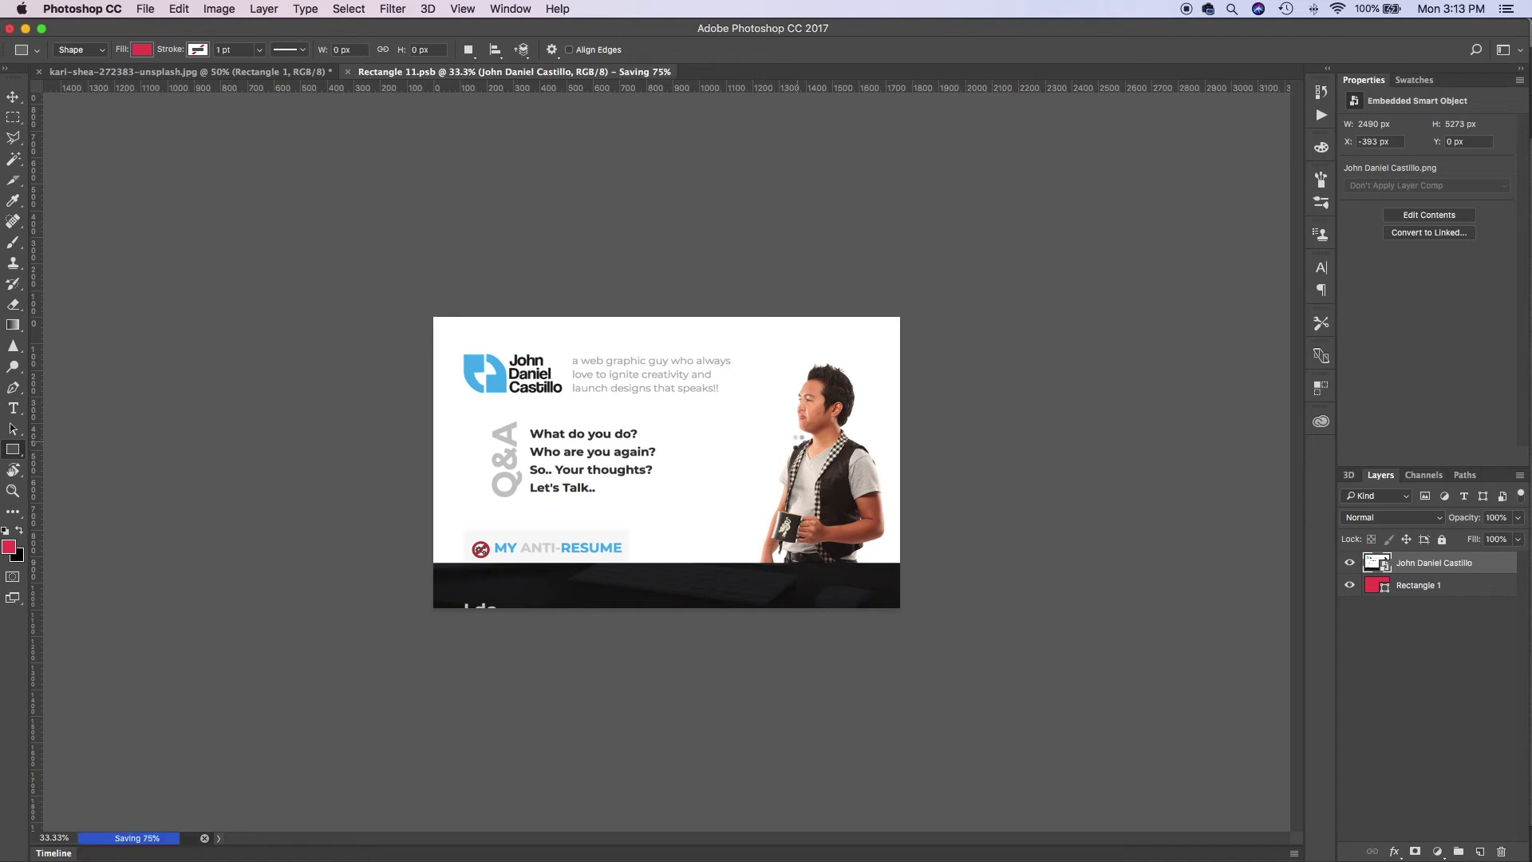
click(355, 76)
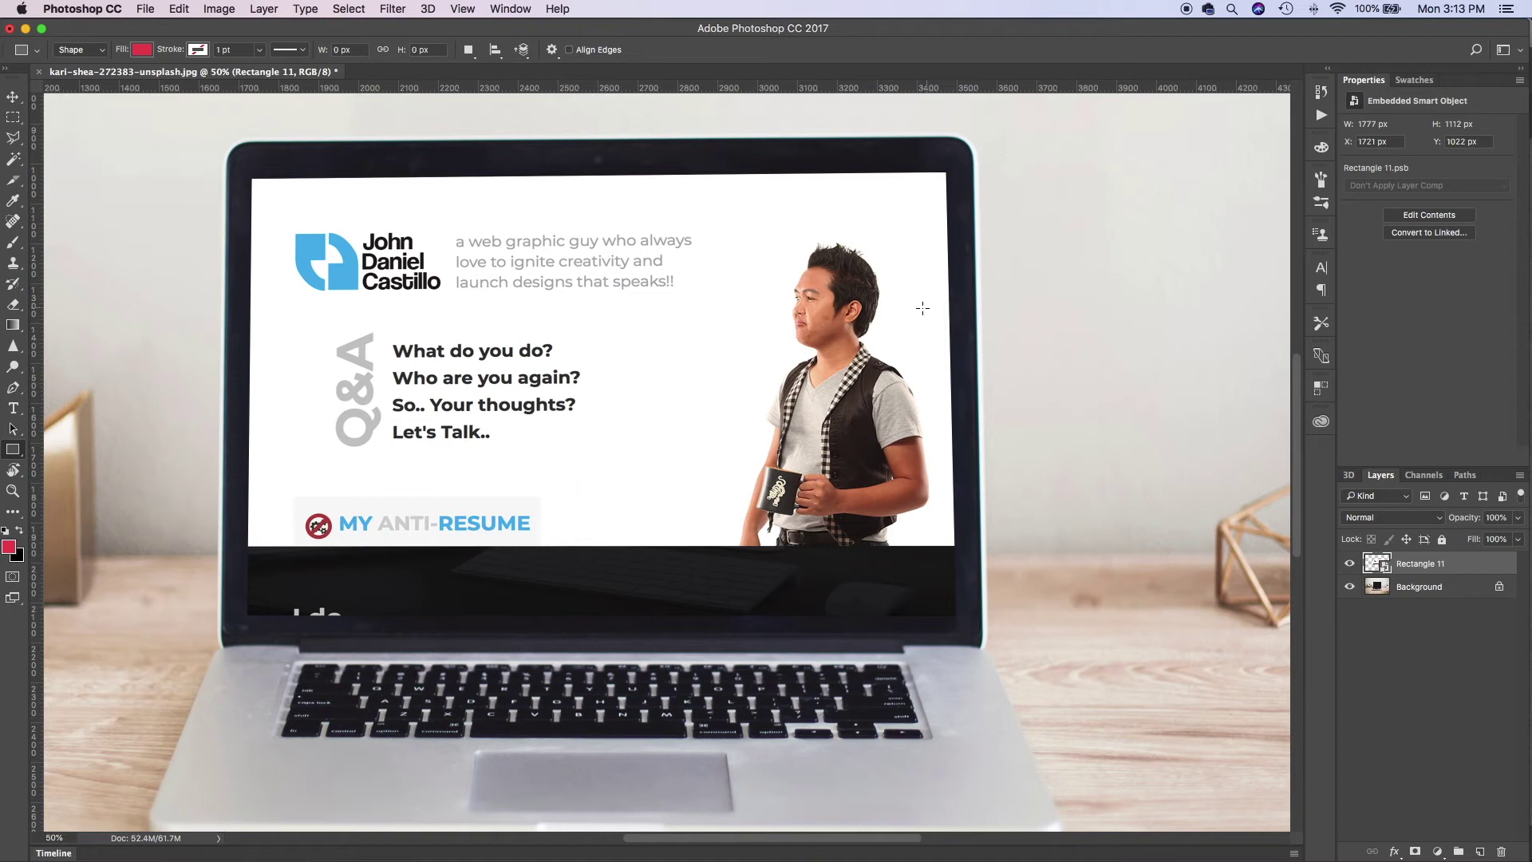
key(super+minus)
key(super+minus)
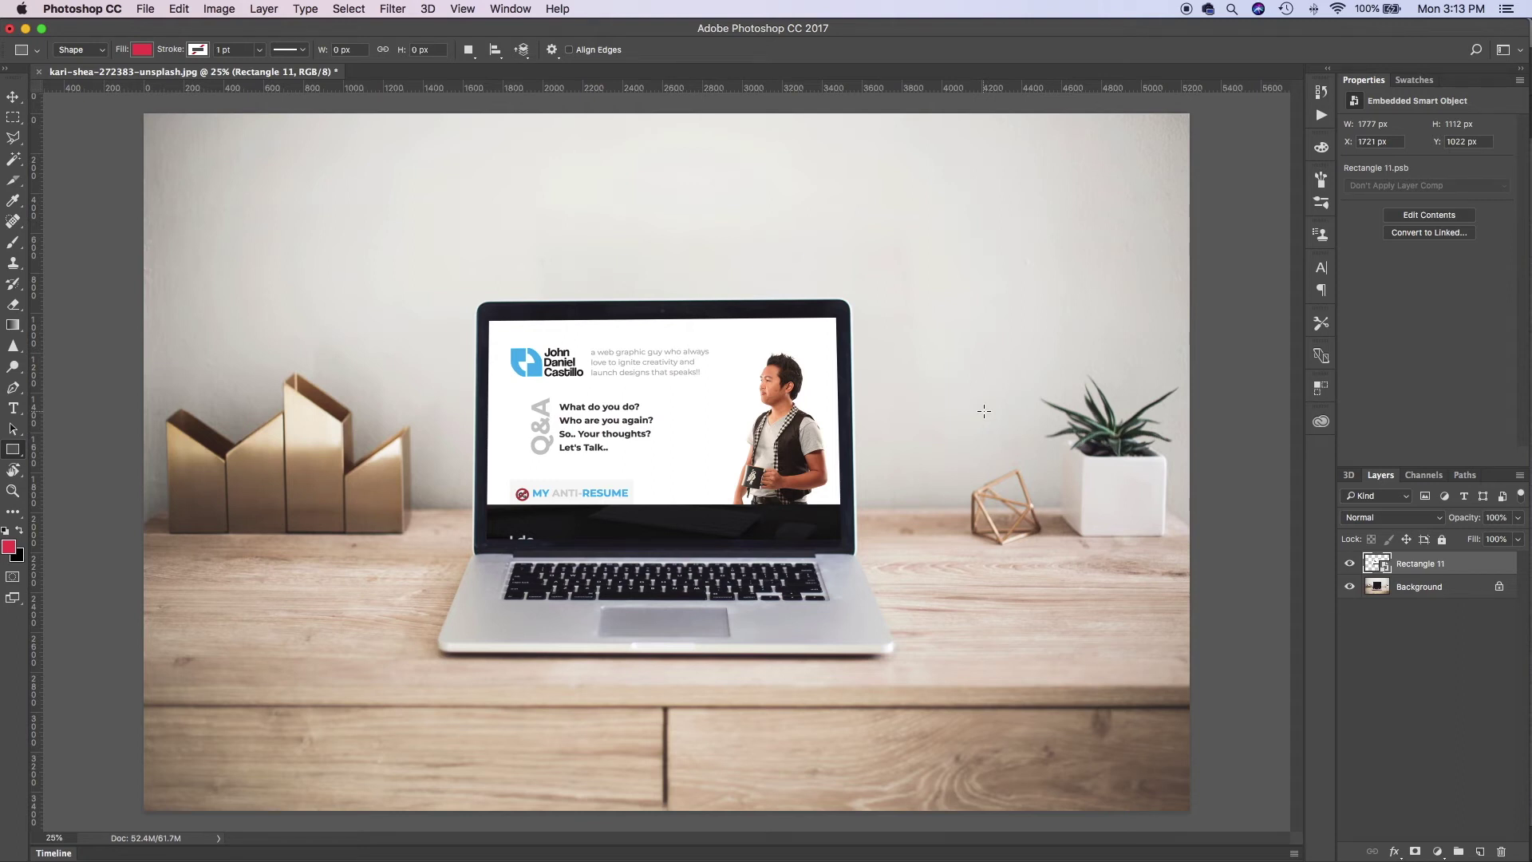
click(146, 9)
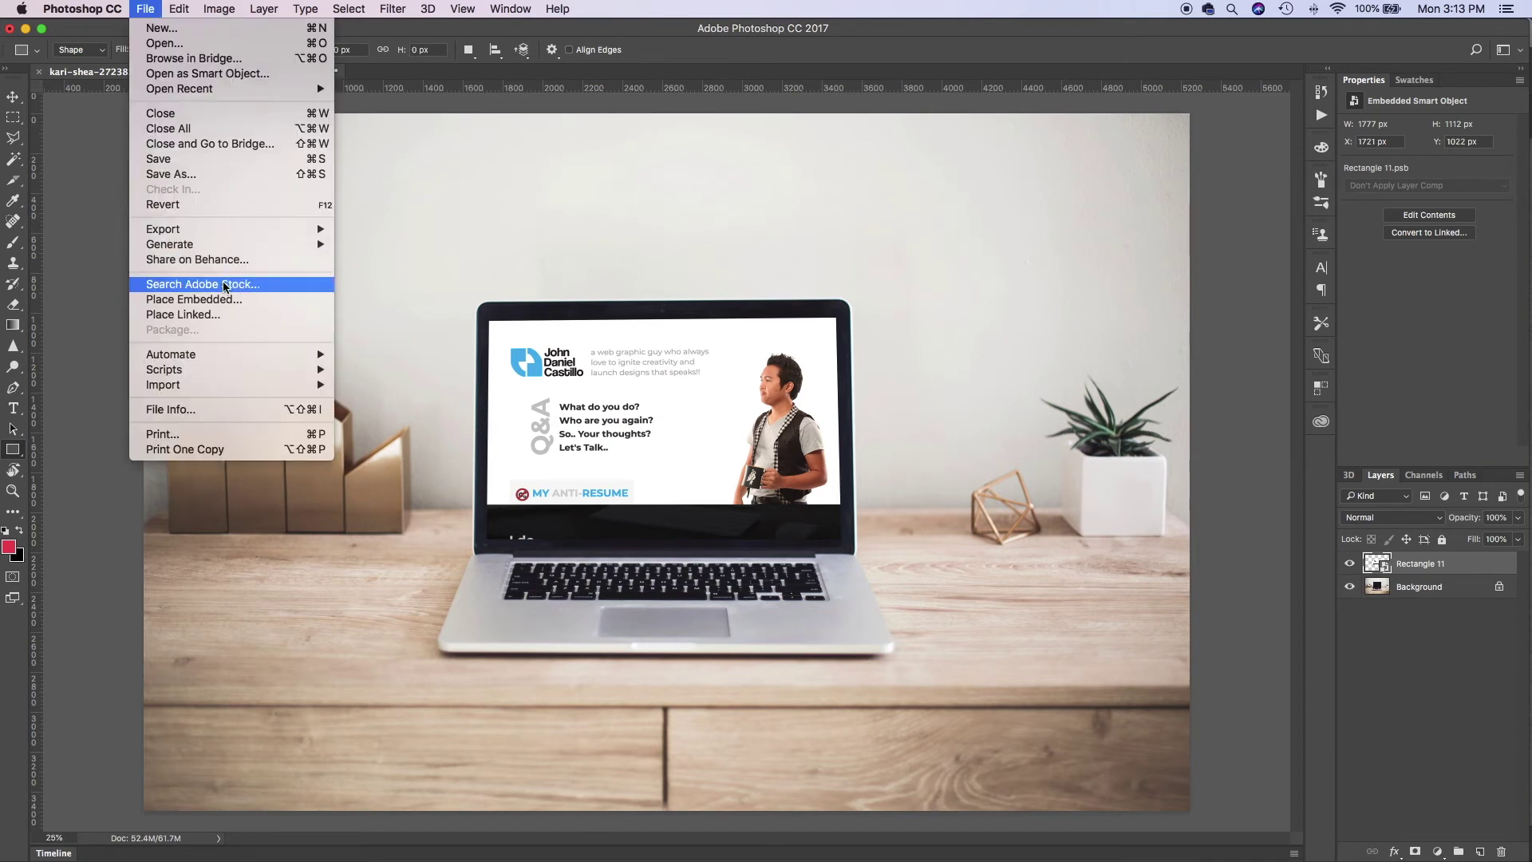
mouse_move(191, 251)
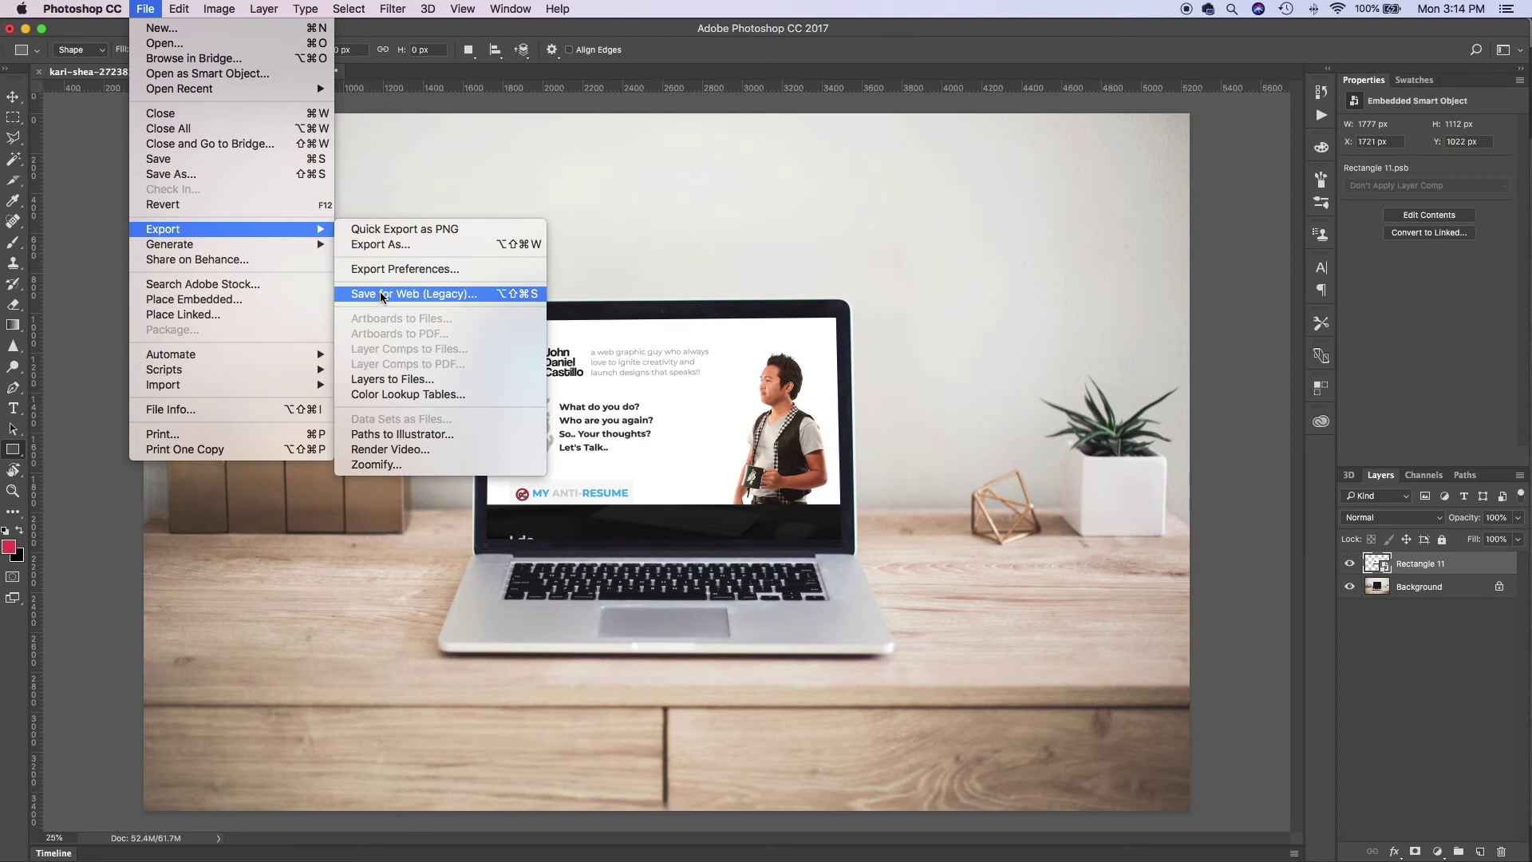
click(1041, 43)
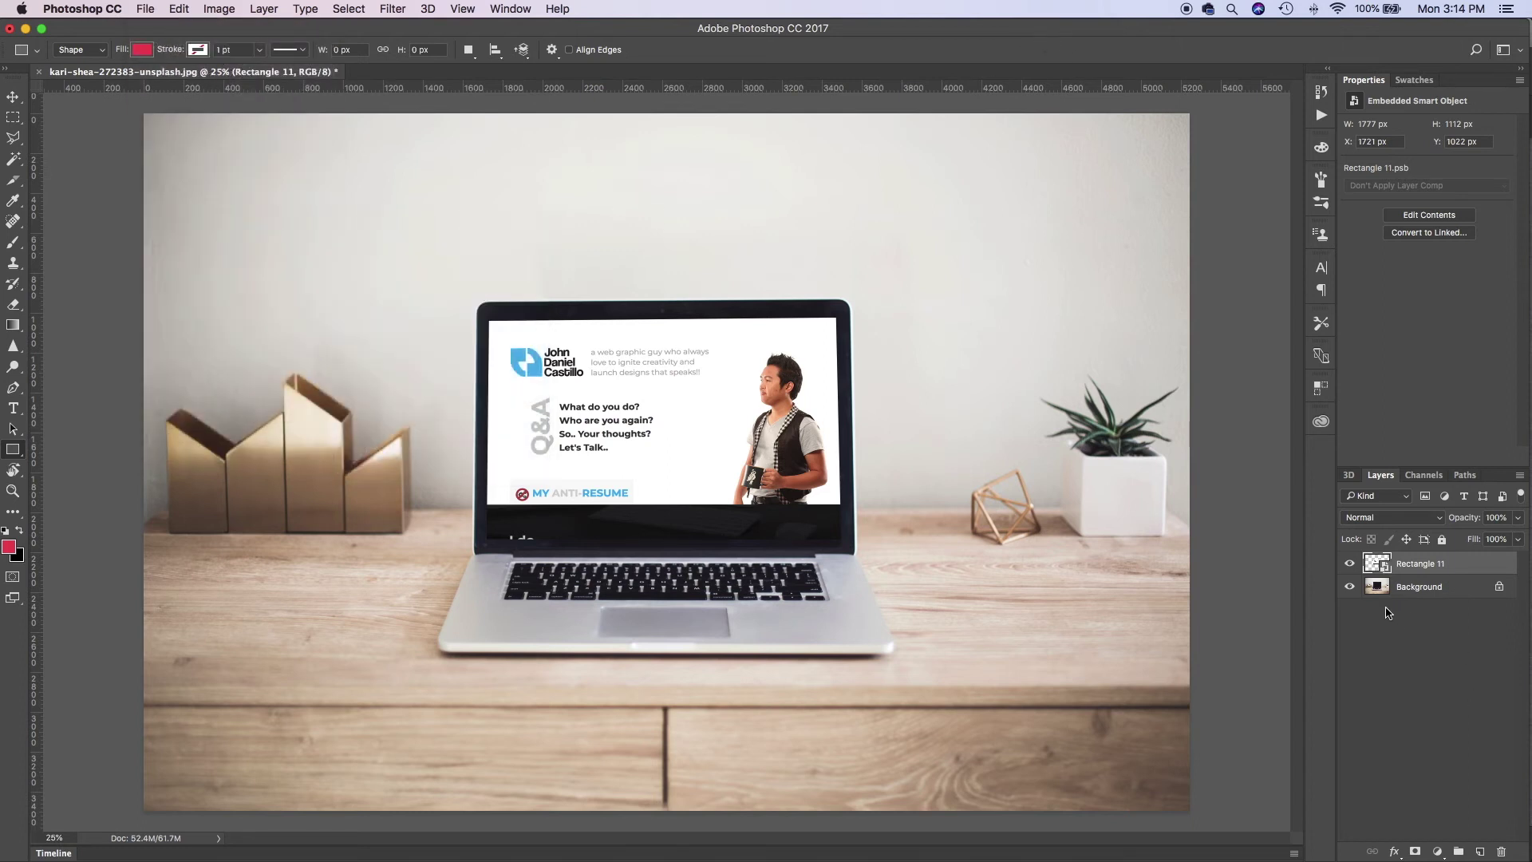
Copy the original display area from the Background using the Rectangle 11 layer's outline as selection, and paste it in place above Rectangle 11.
super+click(1378, 567)
click(1425, 591)
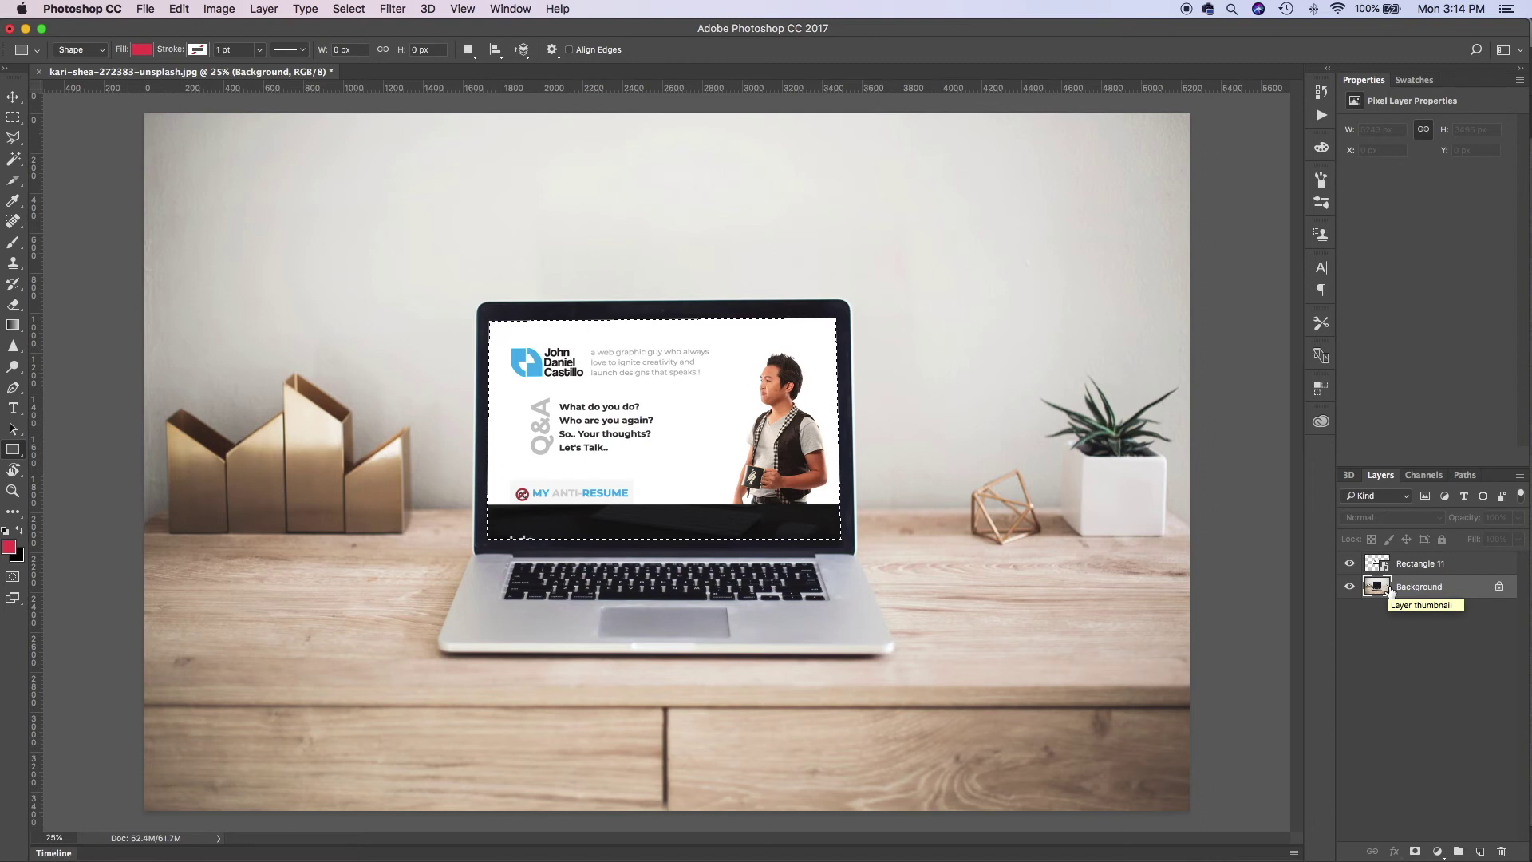
key(super+d)
click(1450, 565)
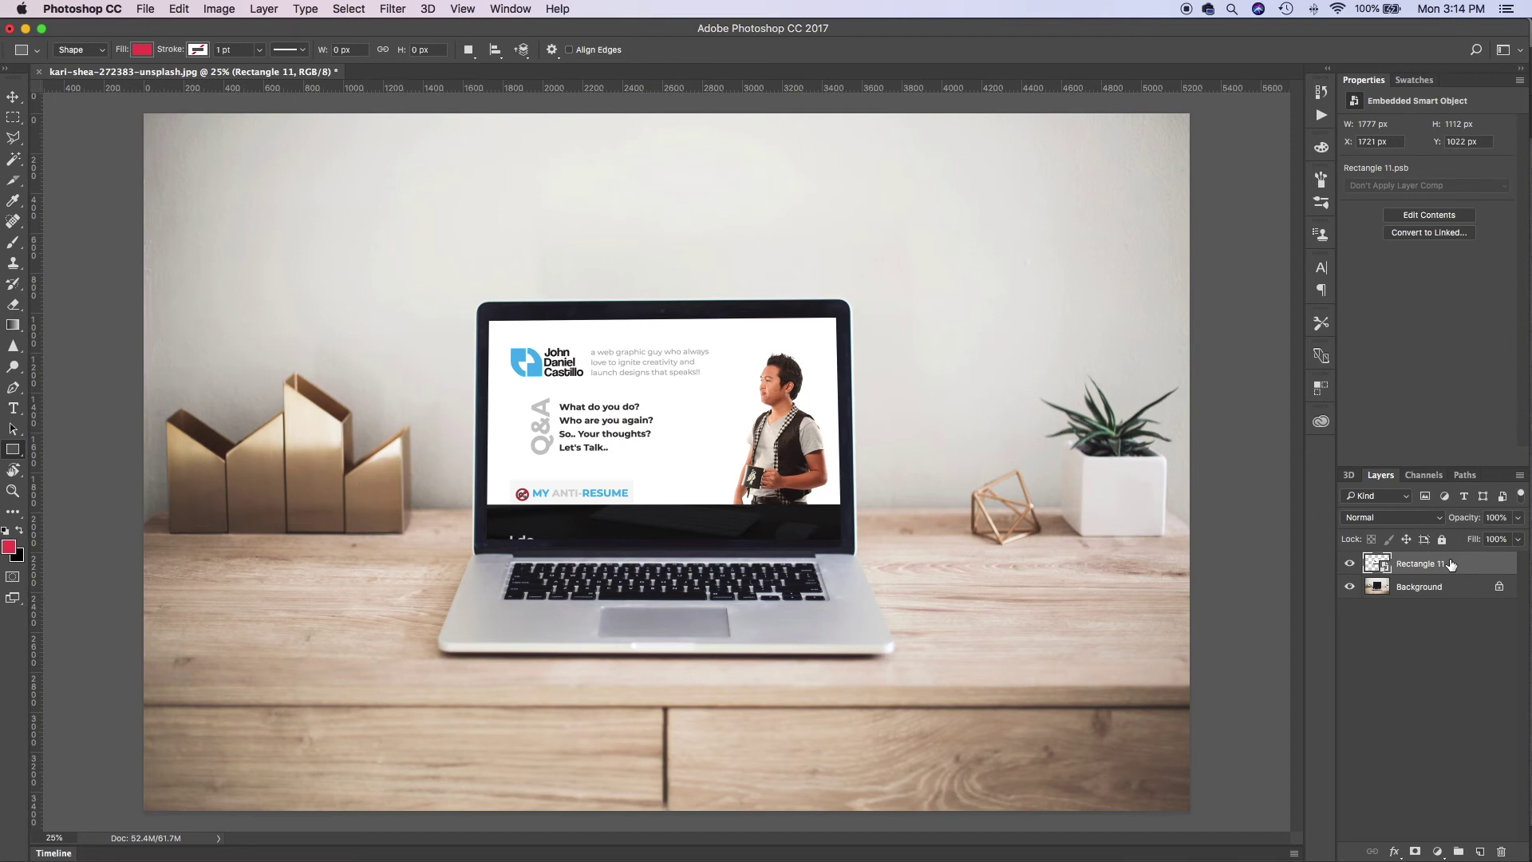
key(super+v)
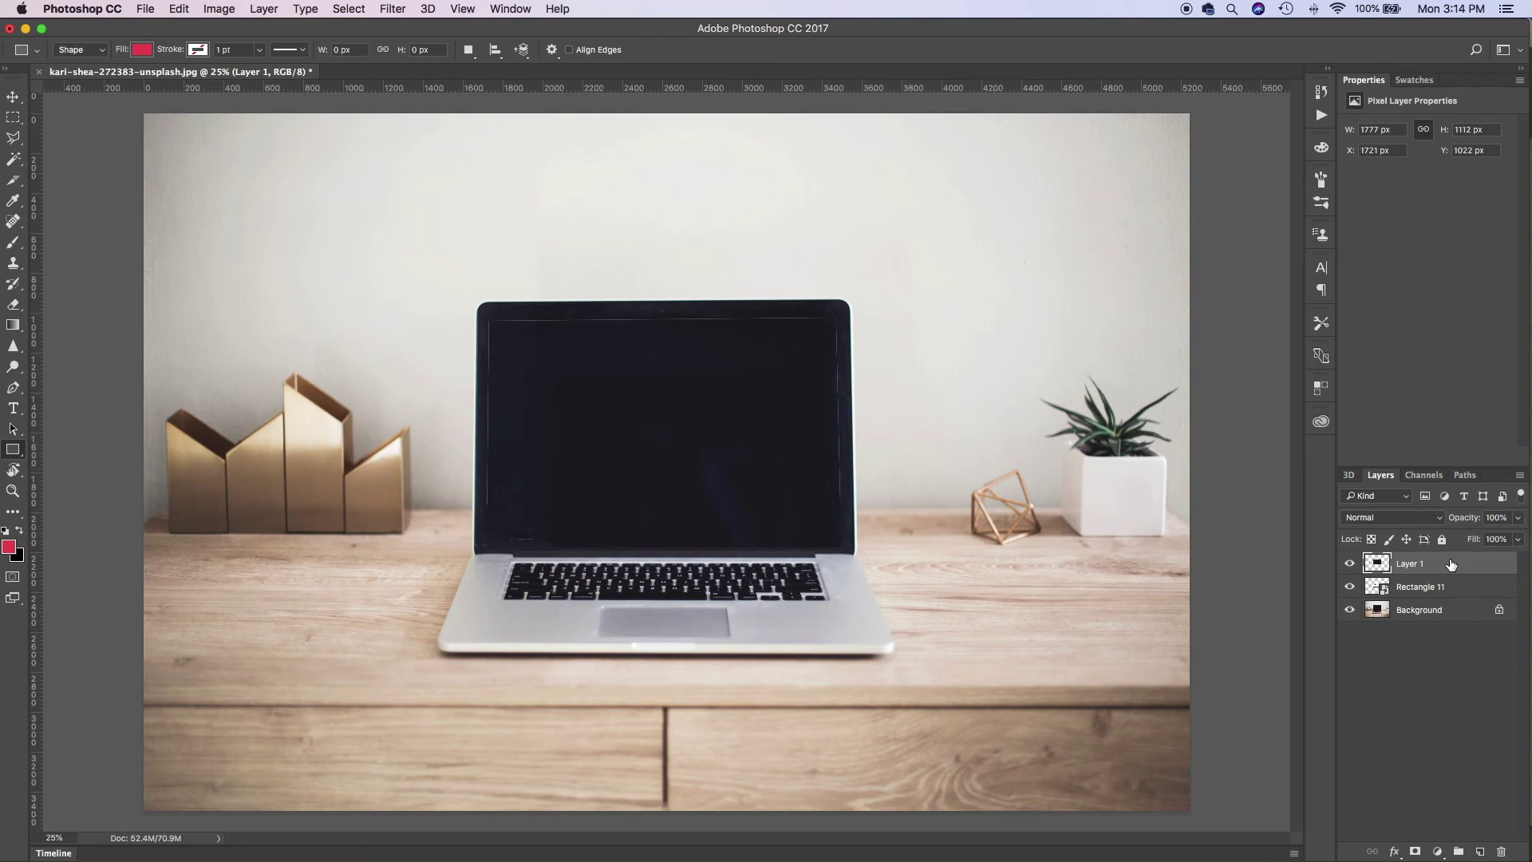
Set the pasted display layer's blend mode to Screen and inspect the blended laptop display up close.
click(1396, 517)
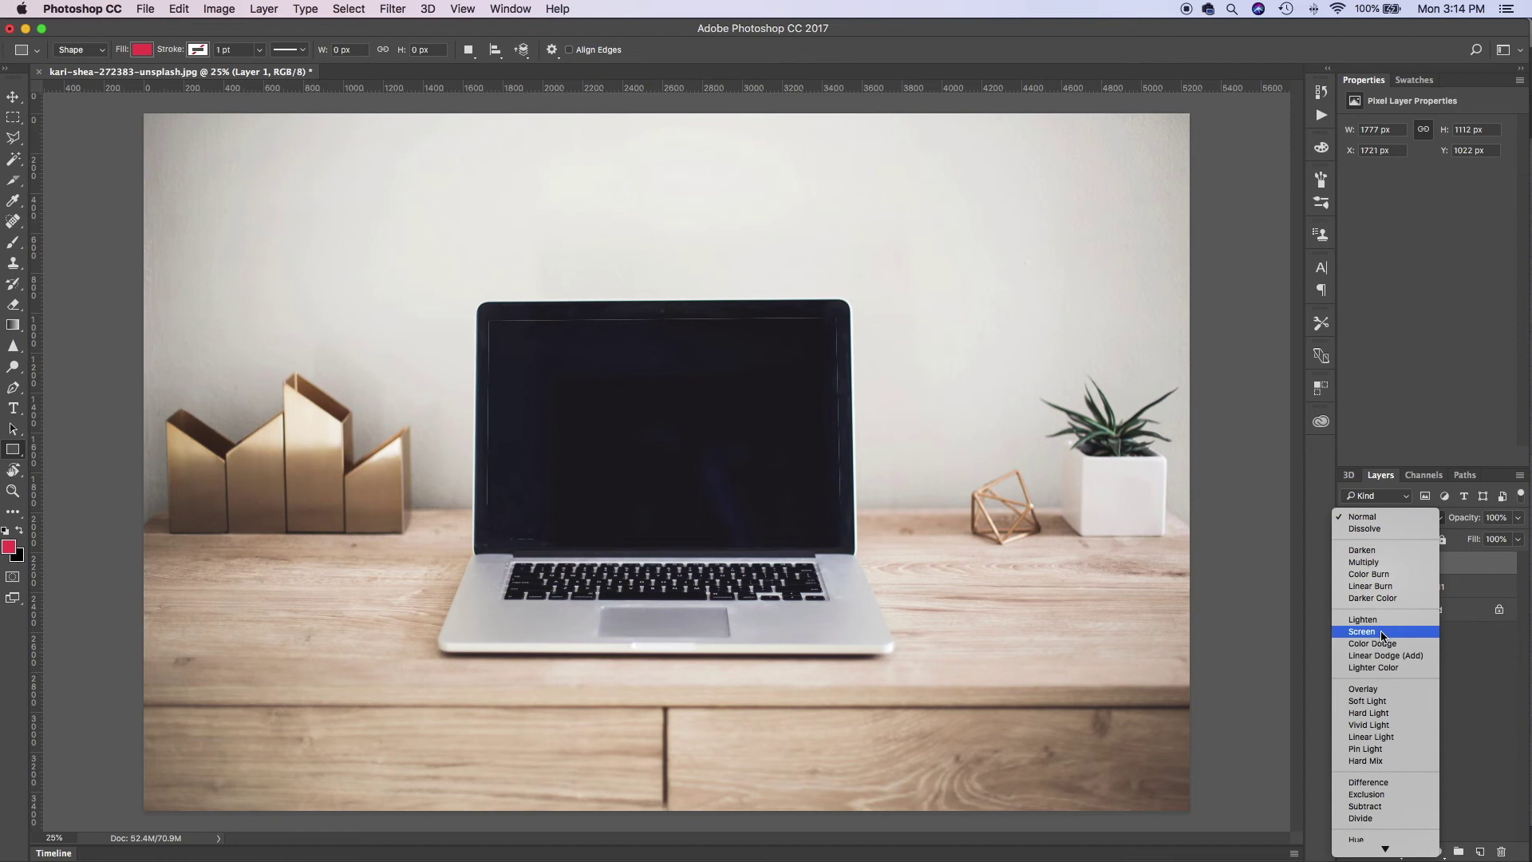
click(1381, 632)
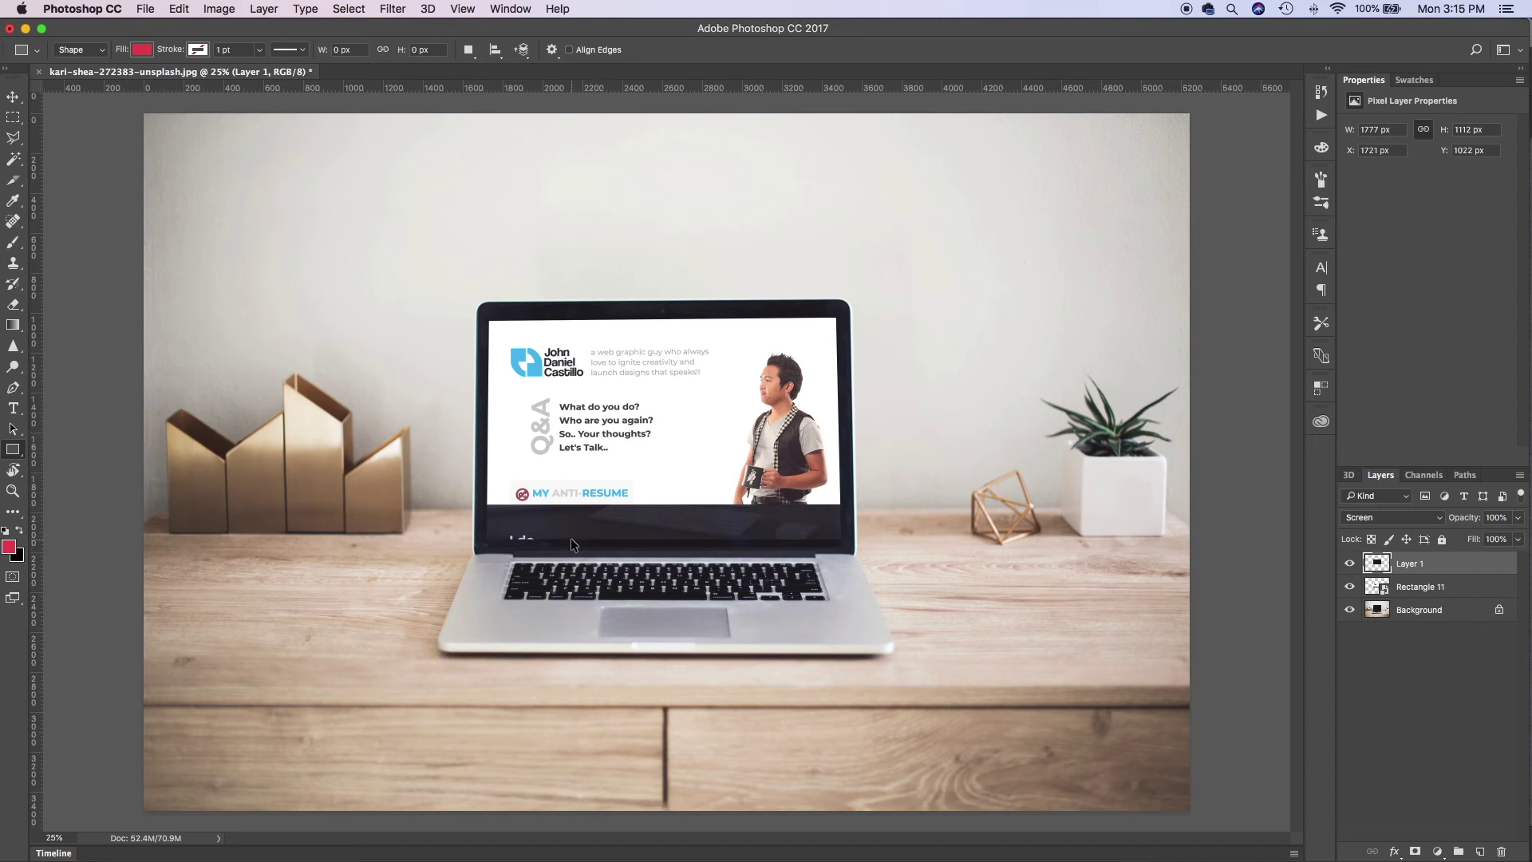
key(super+plus)
key(super+plus)
key(super+plus)
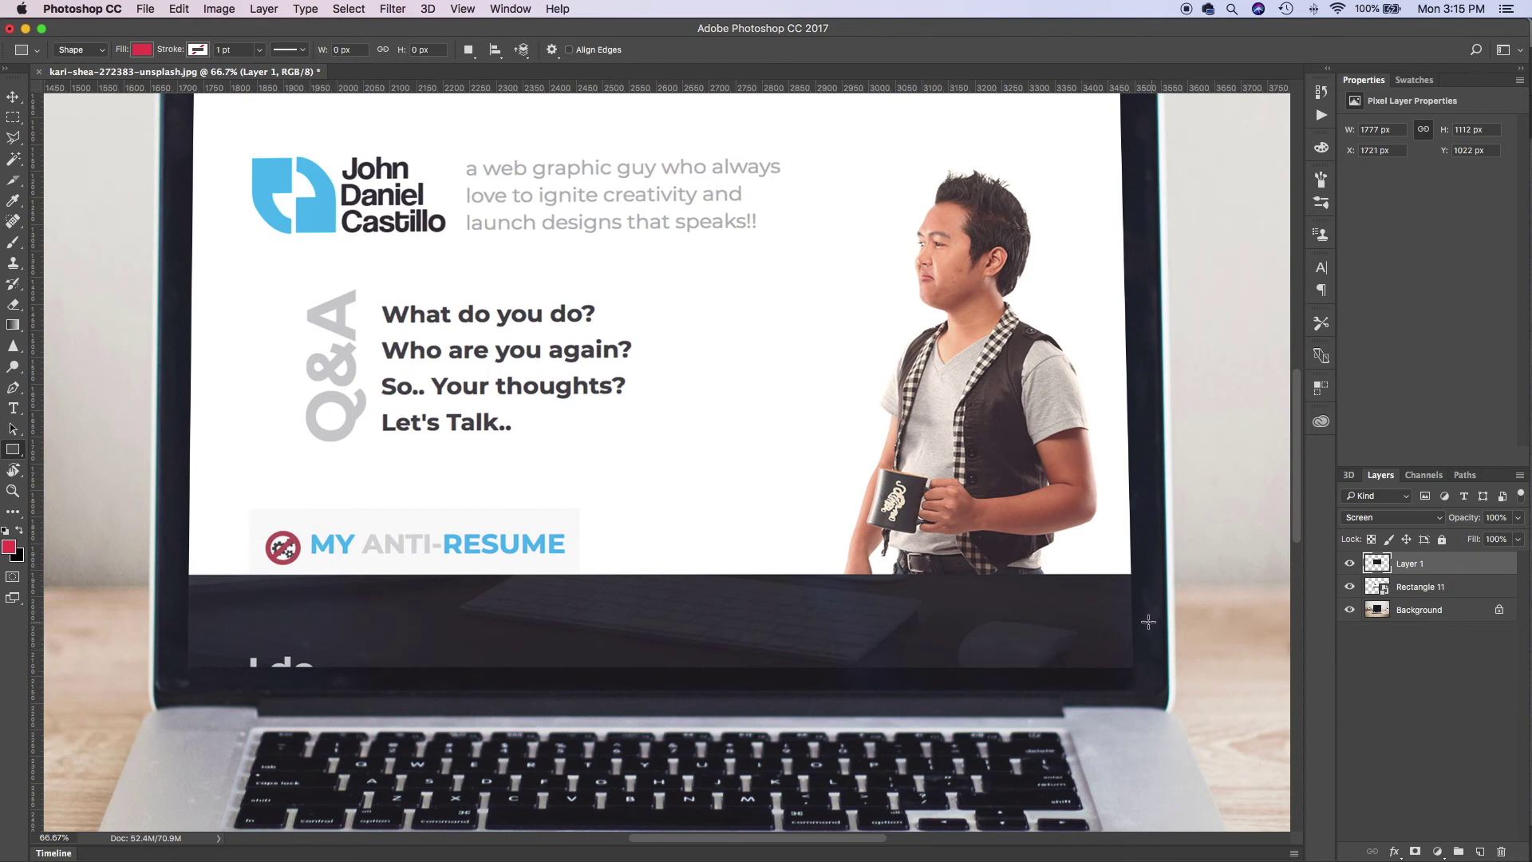
scroll(1120, 601, up, 5)
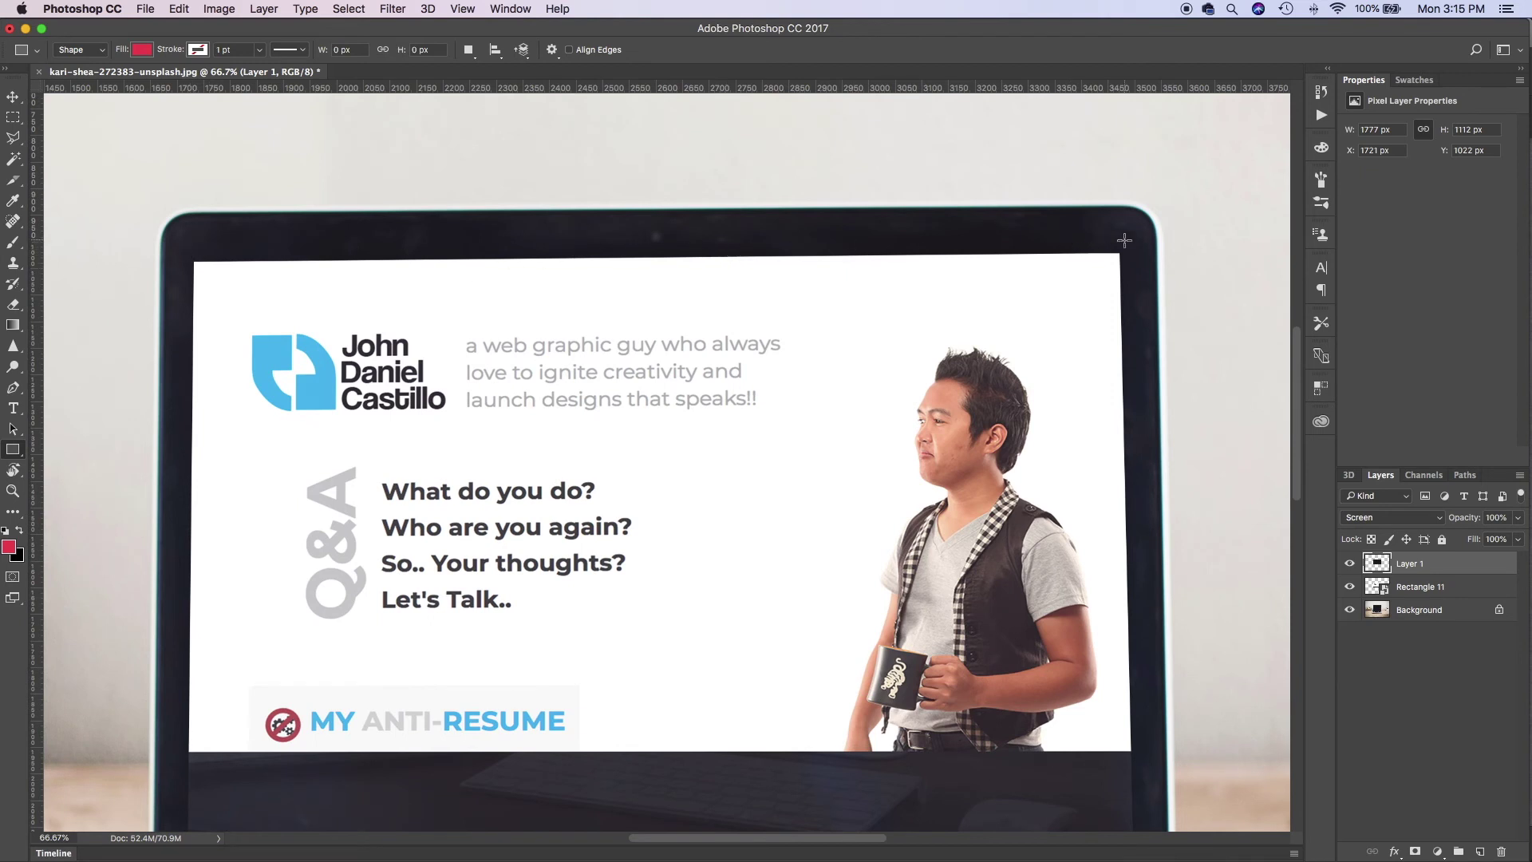
Start a Save for Web export of the full laptop mockup as JPEG and set the image width to 1200 px.
key(super+minus)
key(super+minus)
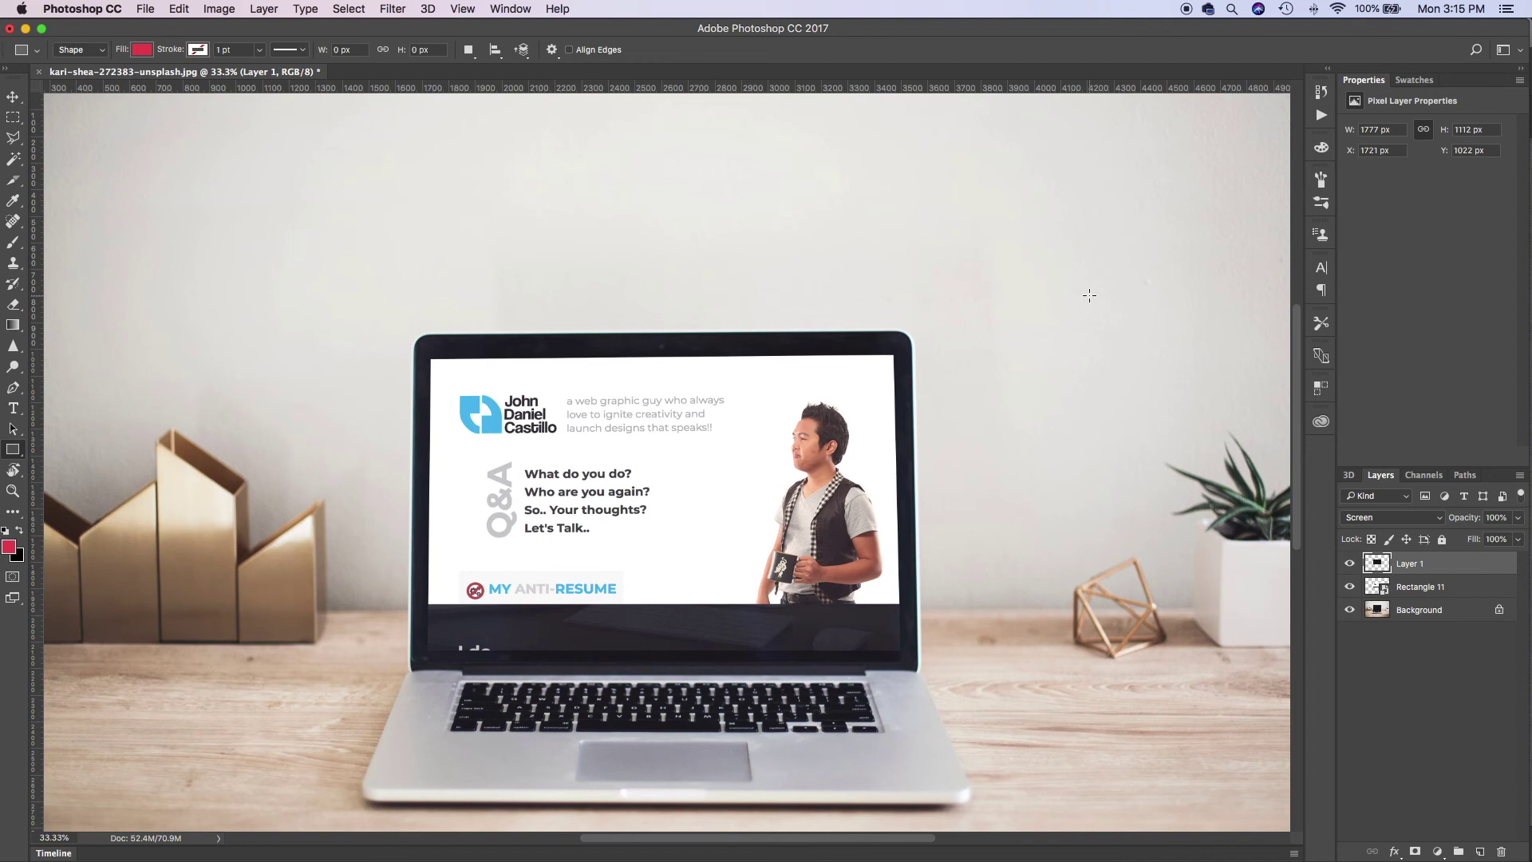
key(super+minus)
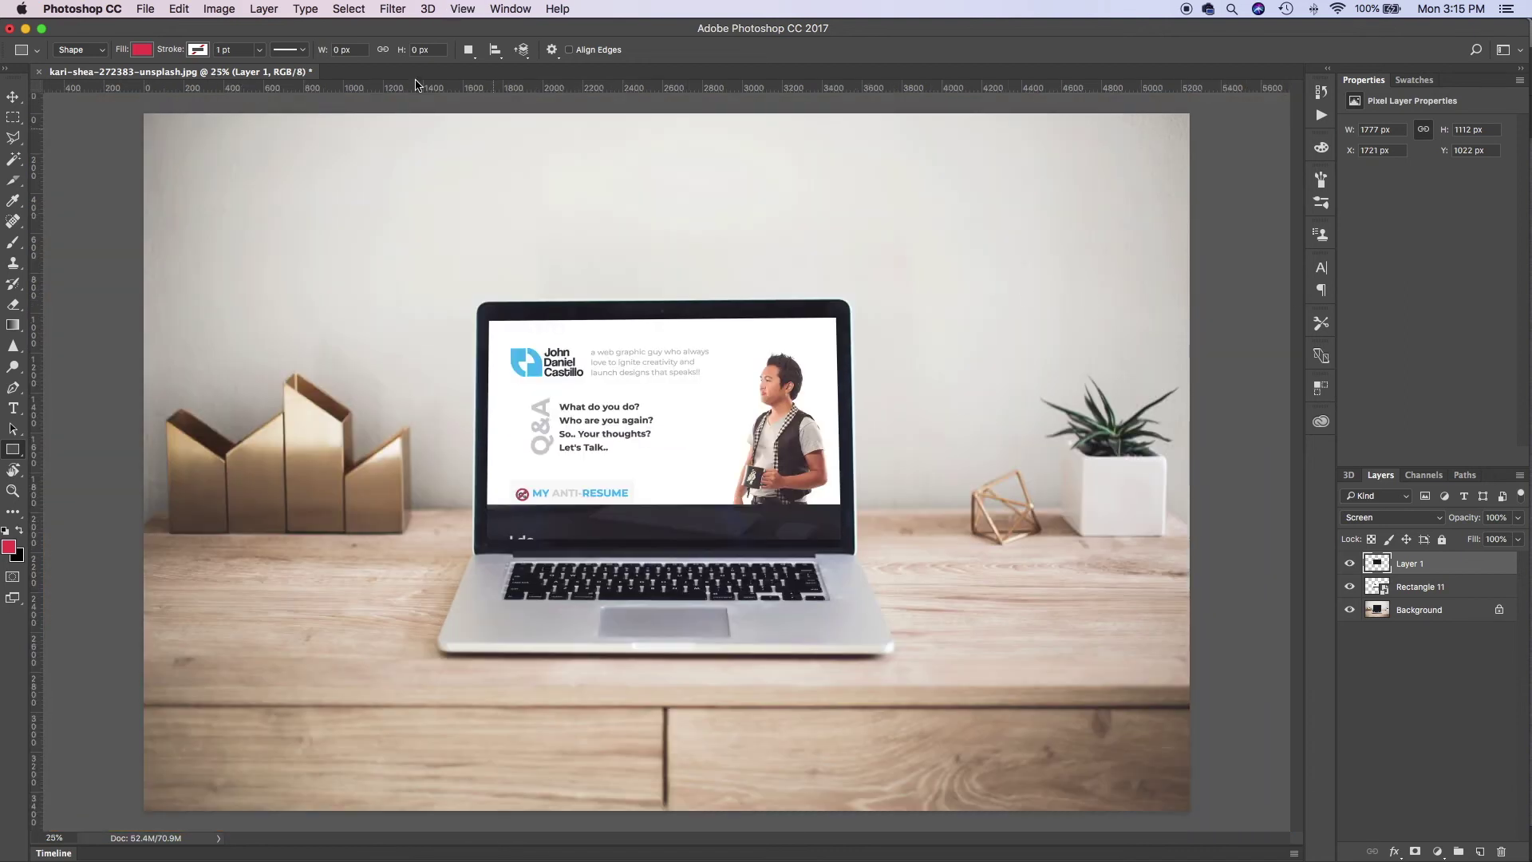
click(145, 11)
mouse_move(213, 239)
click(459, 292)
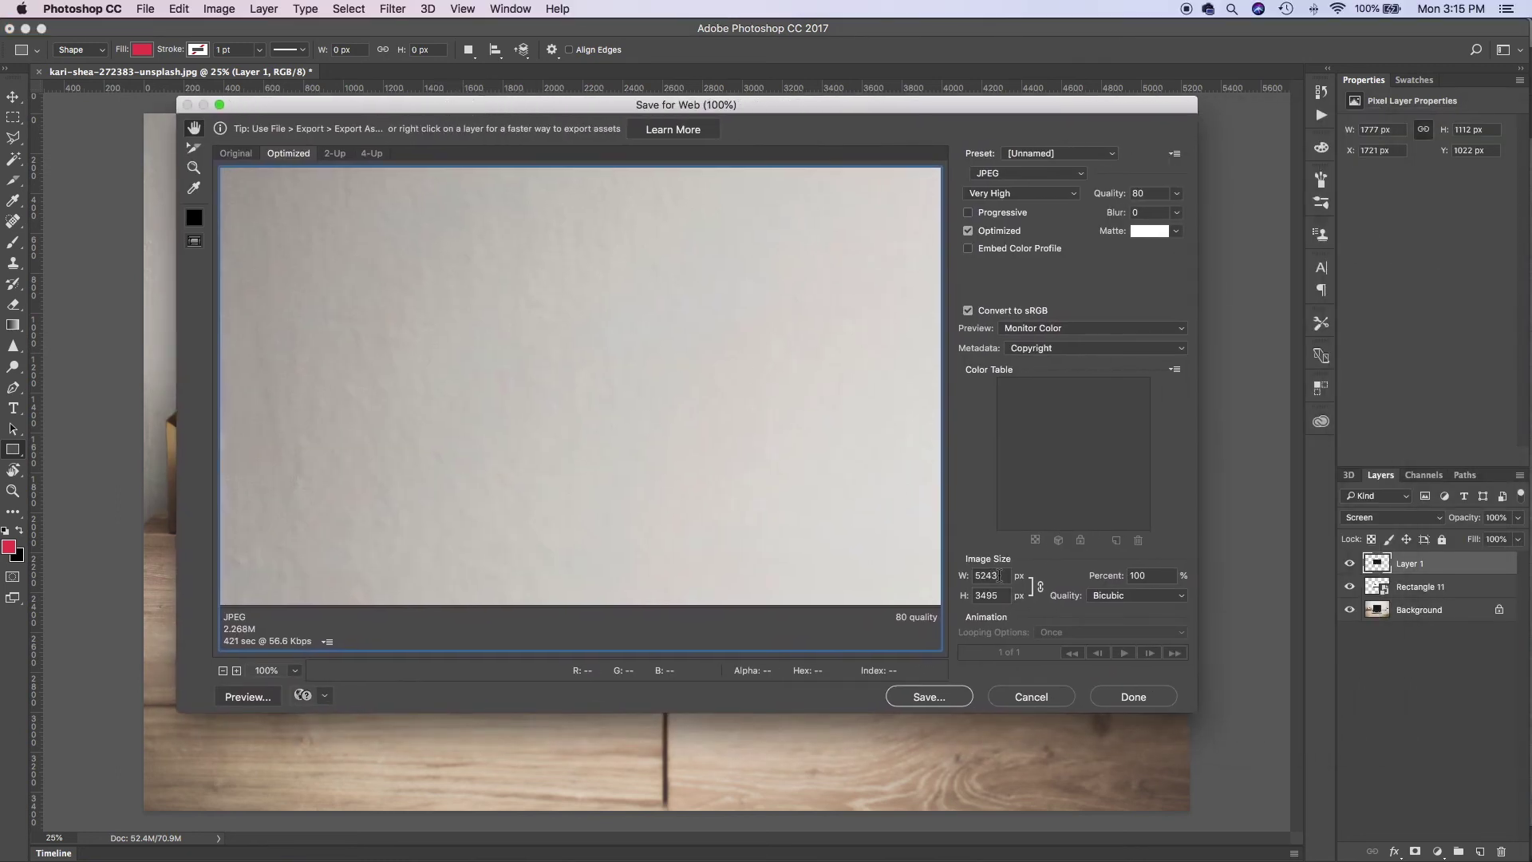
drag(999, 575, 927, 573)
text(1200)
Save the web-optimized JPEG to the Desktop, keeping the stock photo's file name.
click(923, 695)
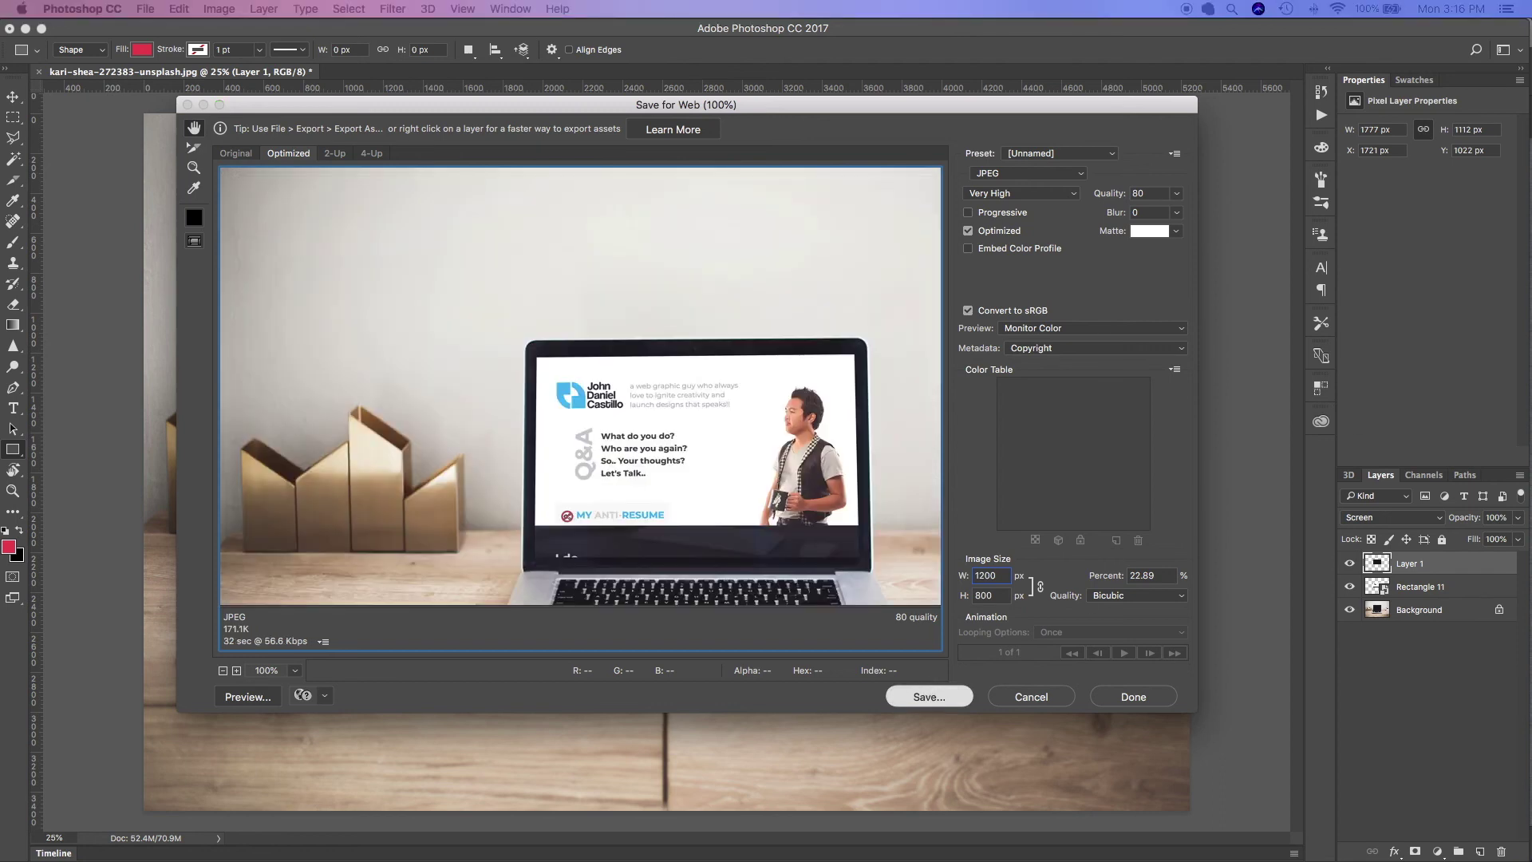
drag(673, 187, 467, 191)
click(1124, 780)
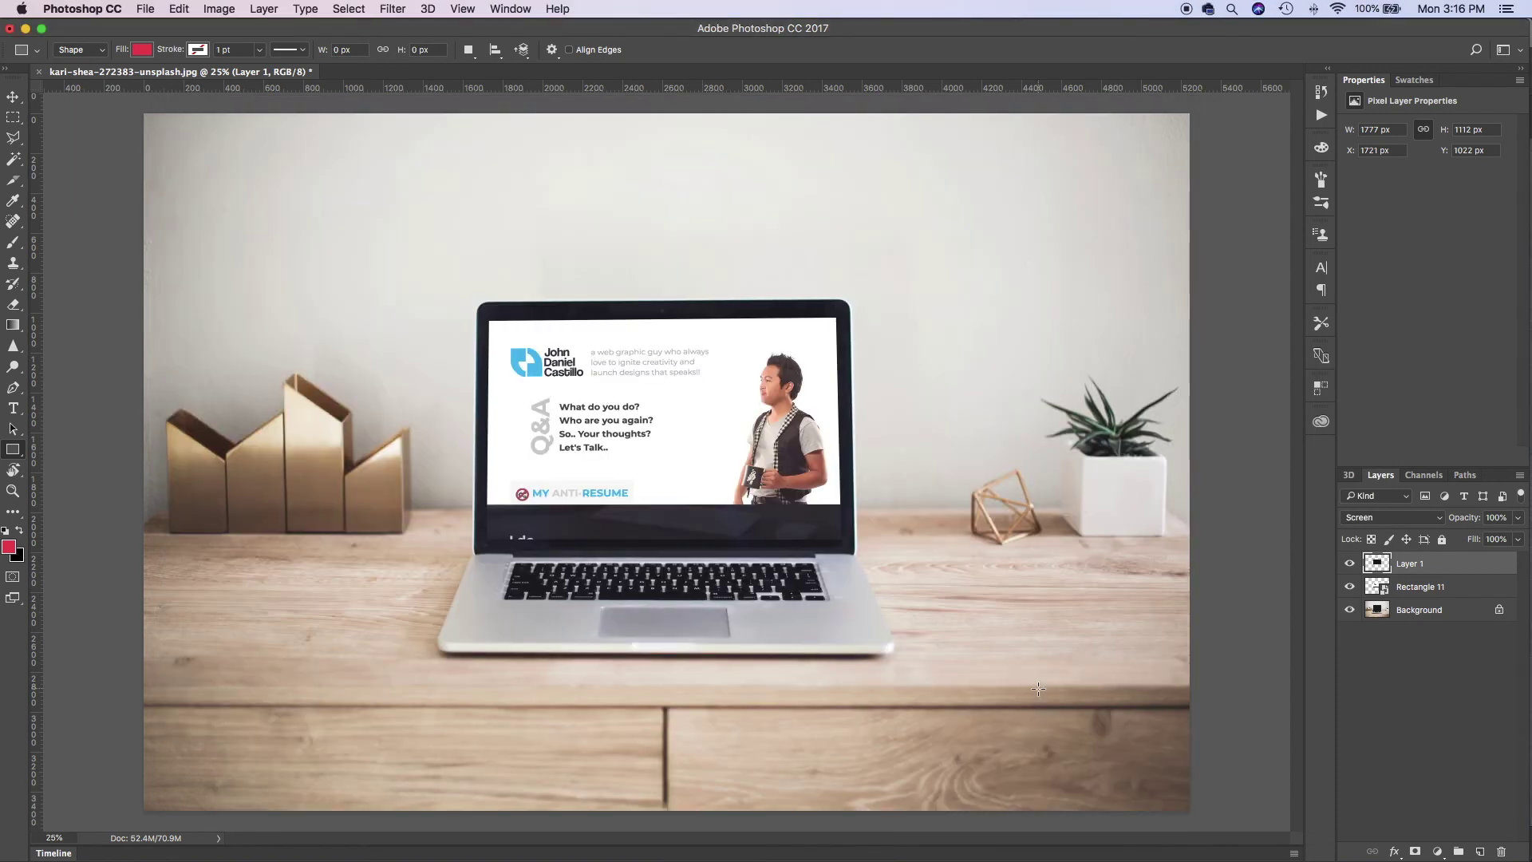
Switch to Finder and open the exported mockup JPEG from the Desktop in Preview to check the result.
mouse_move(437, 843)
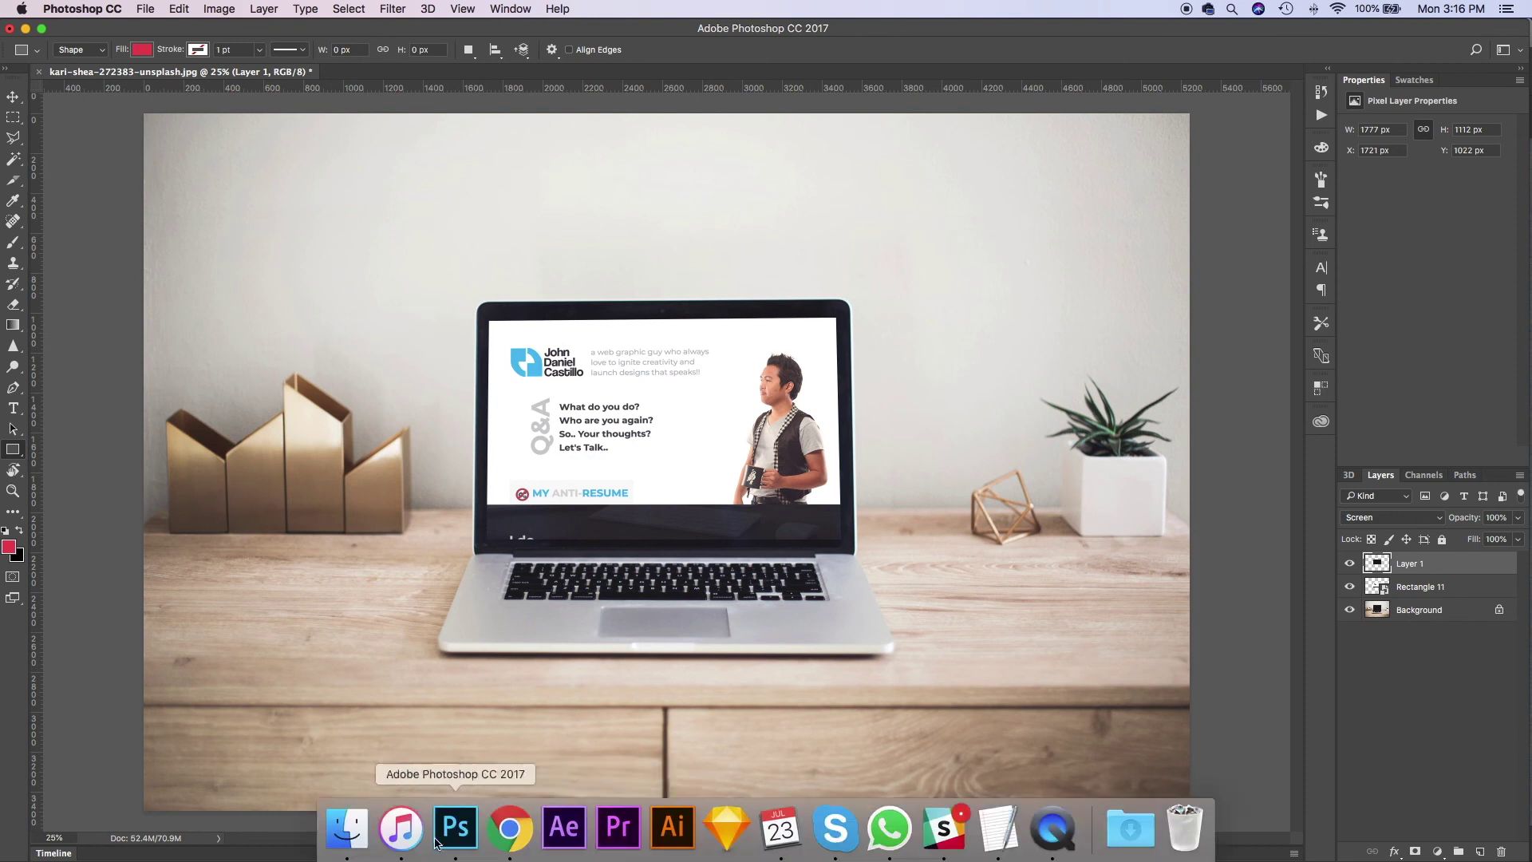
click(347, 828)
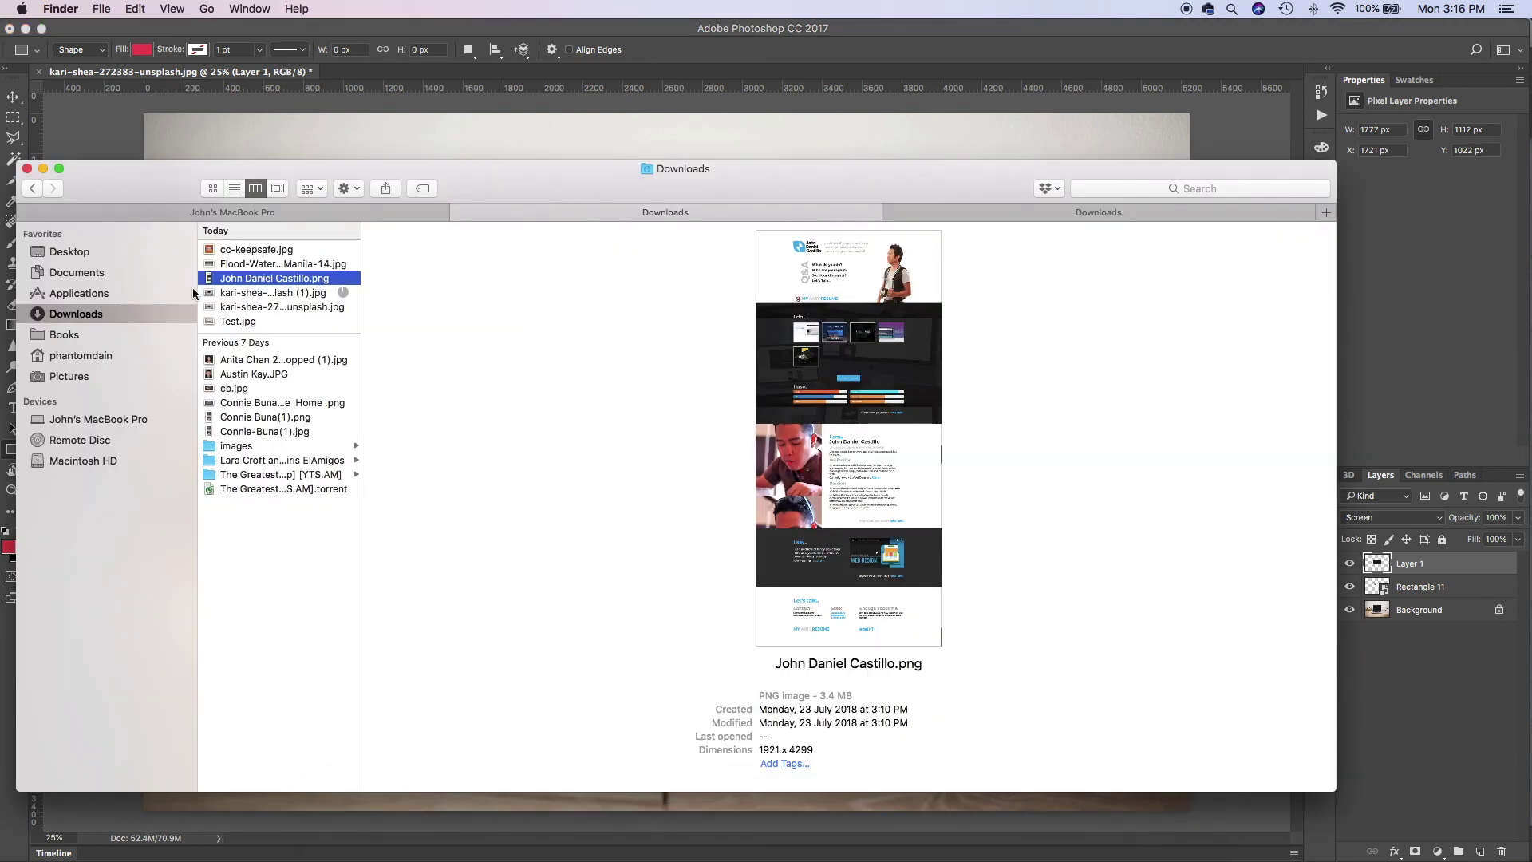
click(73, 252)
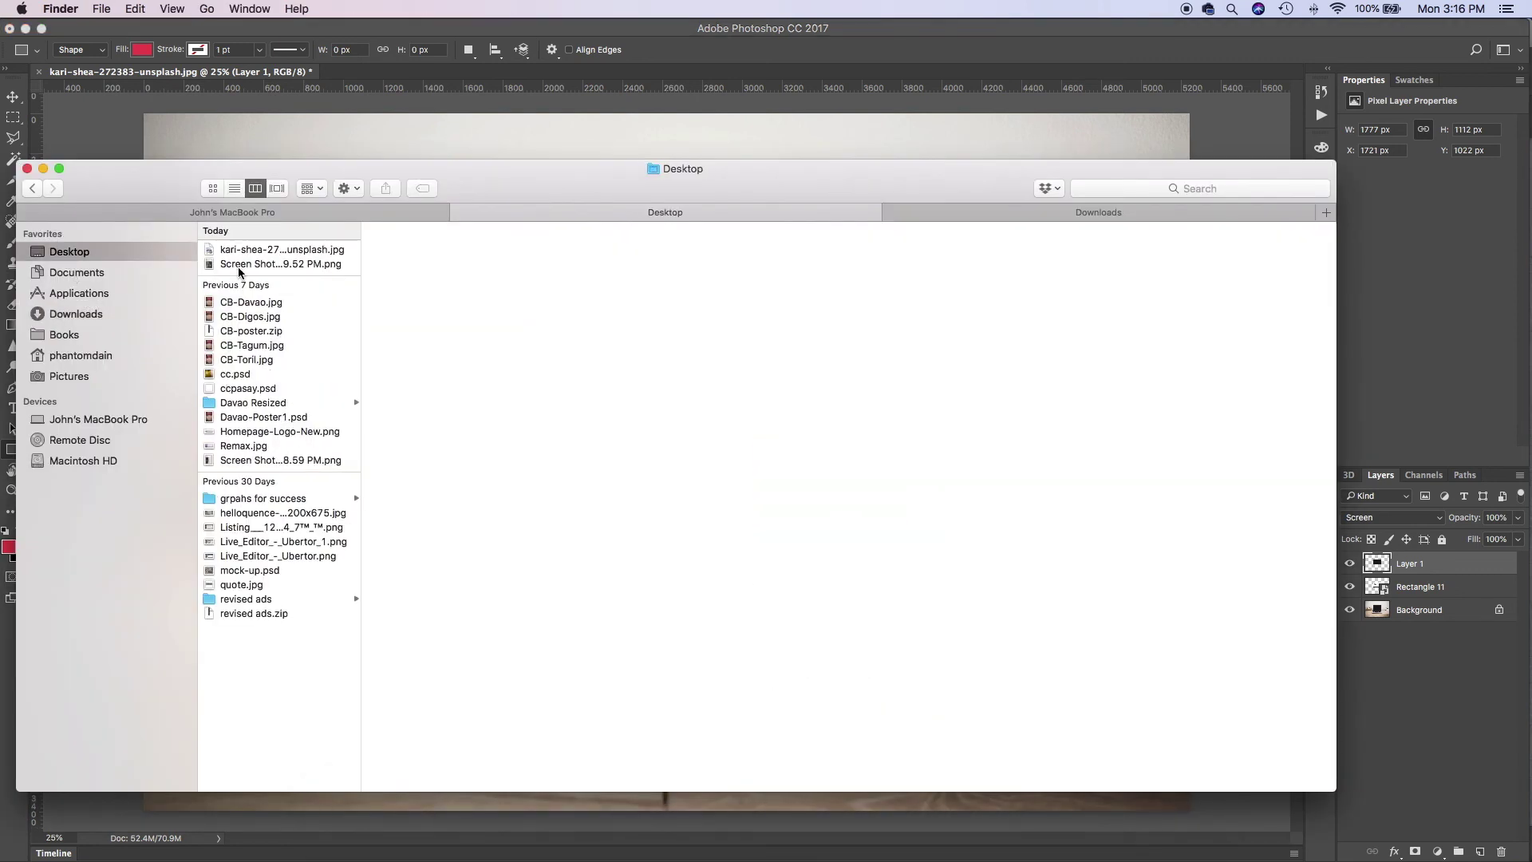
click(263, 250)
double_click(263, 251)
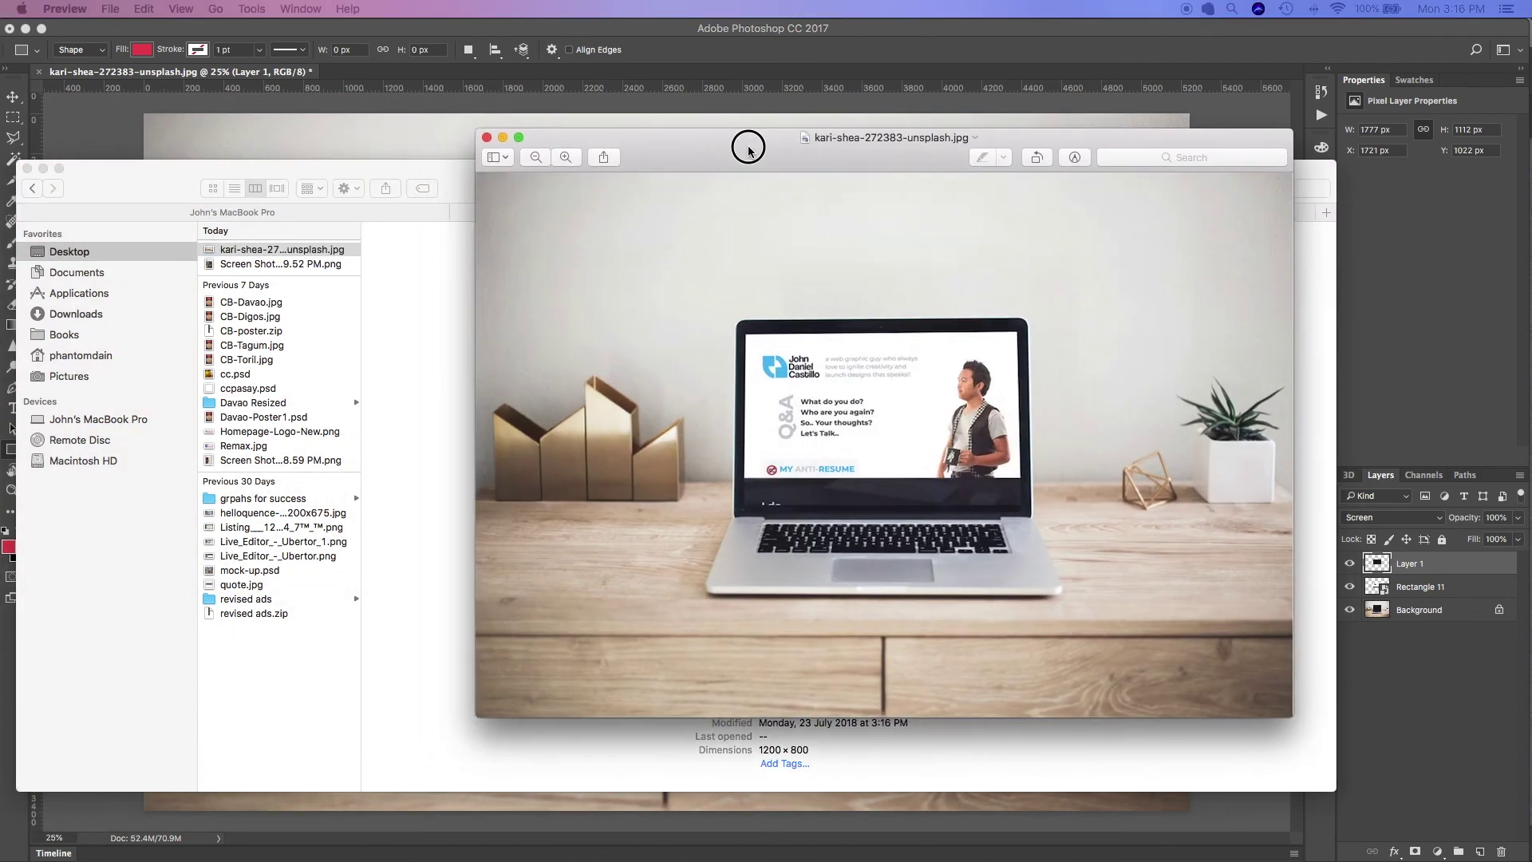
drag(748, 148, 635, 147)
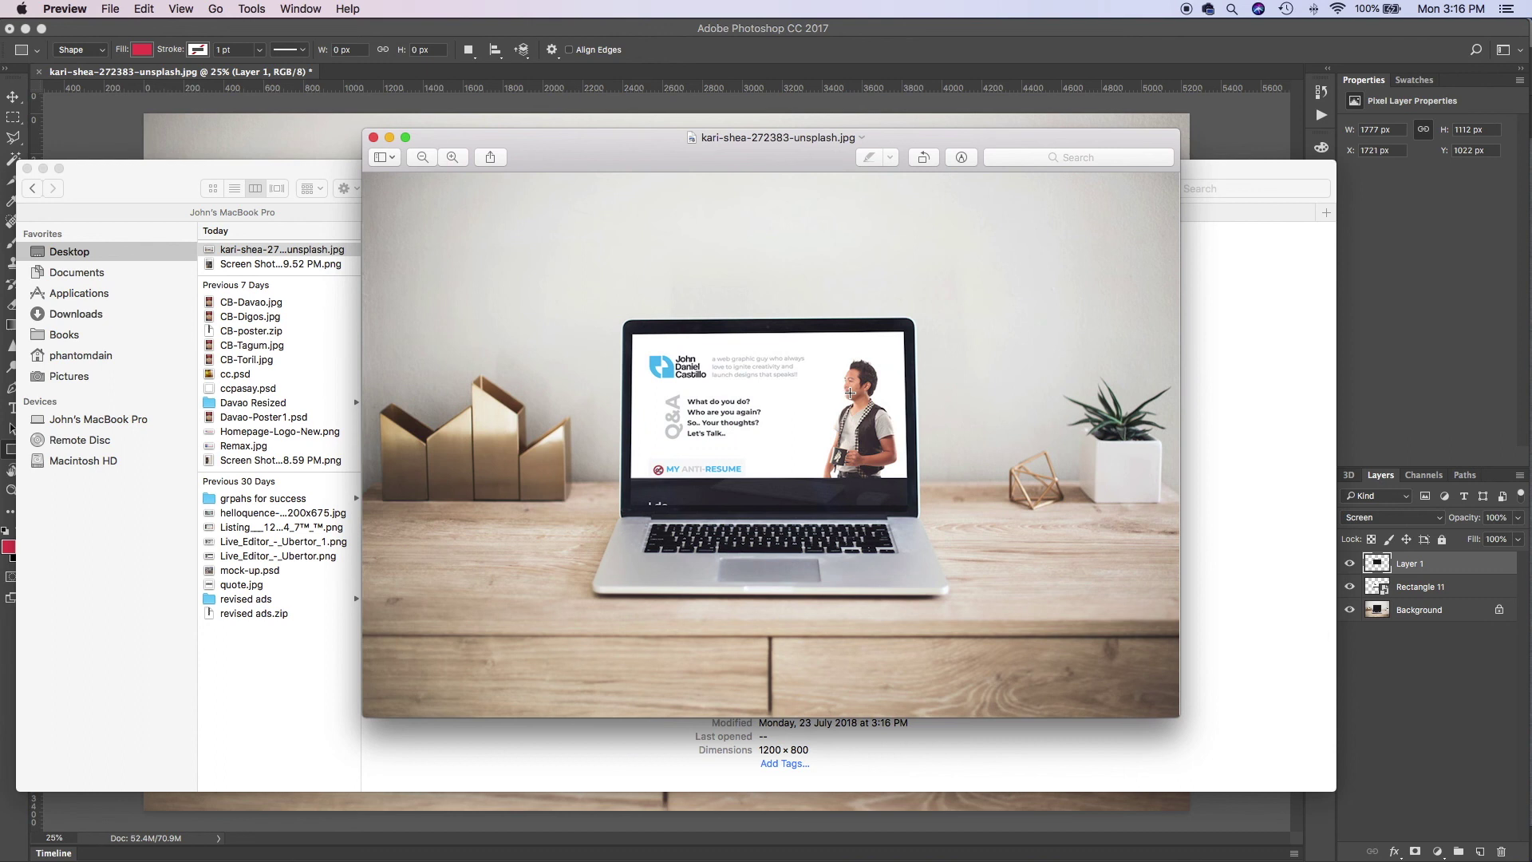